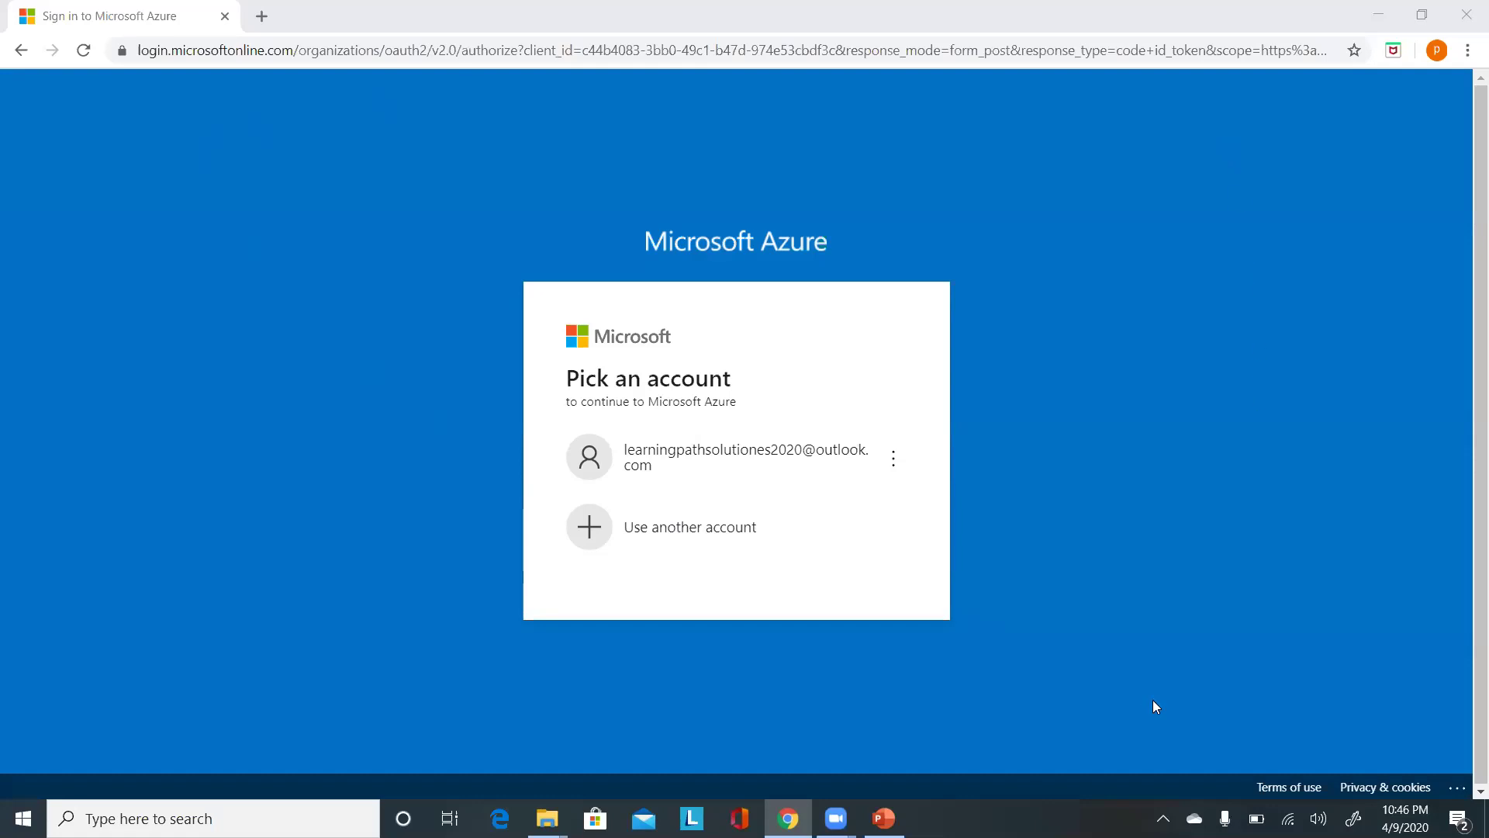
Step: Sign in to Microsoft Azure with the saved Outlook account by entering the account password
{"action": "left_click", "coordinate": [675, 459]}
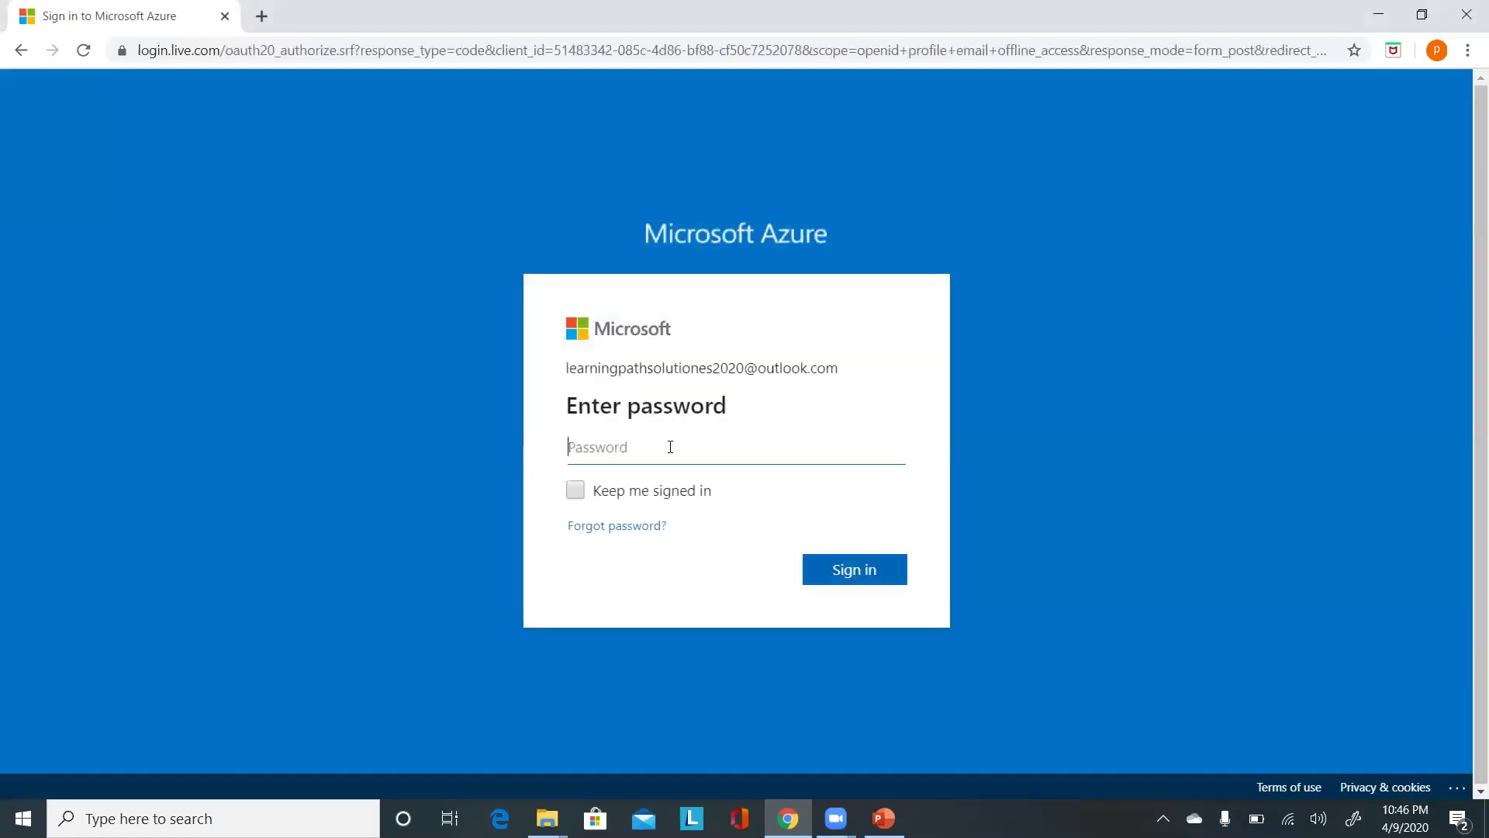
{"action": "type", "text": "*"}
{"action": "key", "text": "BackSpace"}
{"action": "type", "text": "*"}
{"action": "key", "text": "BackSpace"}
{"action": "type", "text": "************"}
{"action": "key", "text": "Return"}
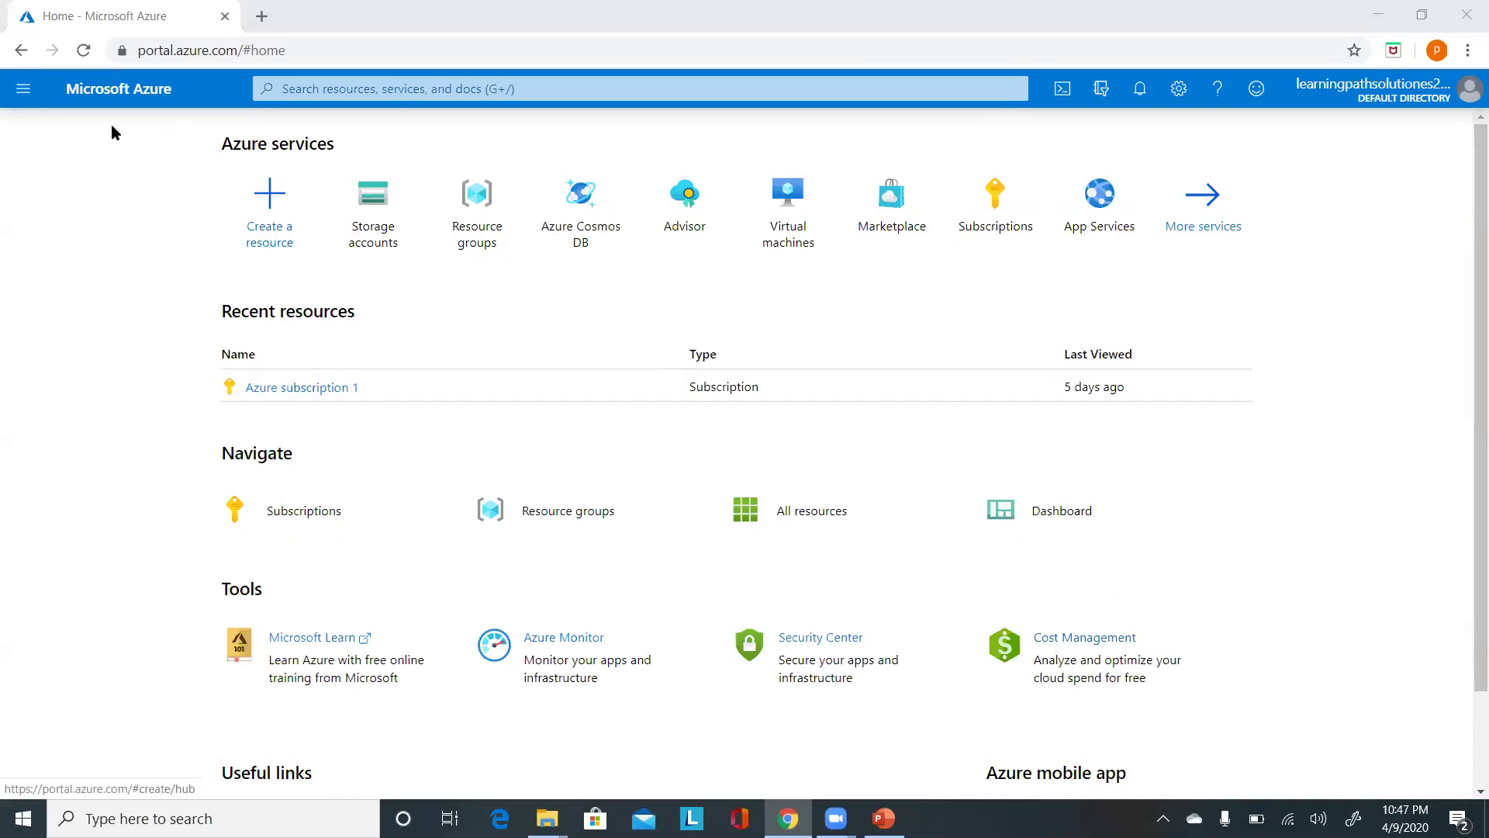
Step: Search the portal for "storage" and open the Storage accounts service
{"action": "left_click", "coordinate": [23, 89]}
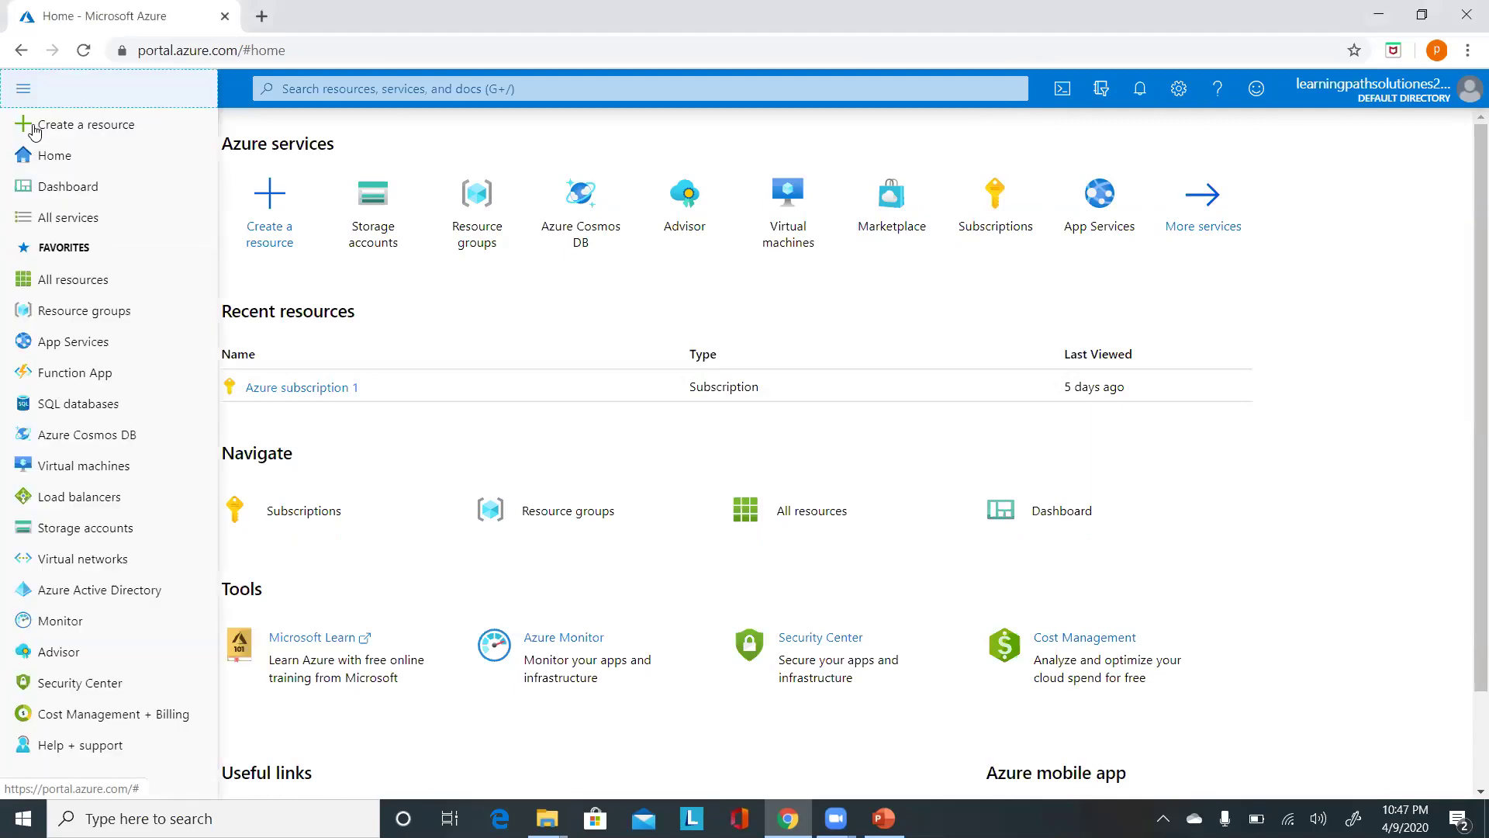
{"action": "left_click", "coordinate": [394, 90]}
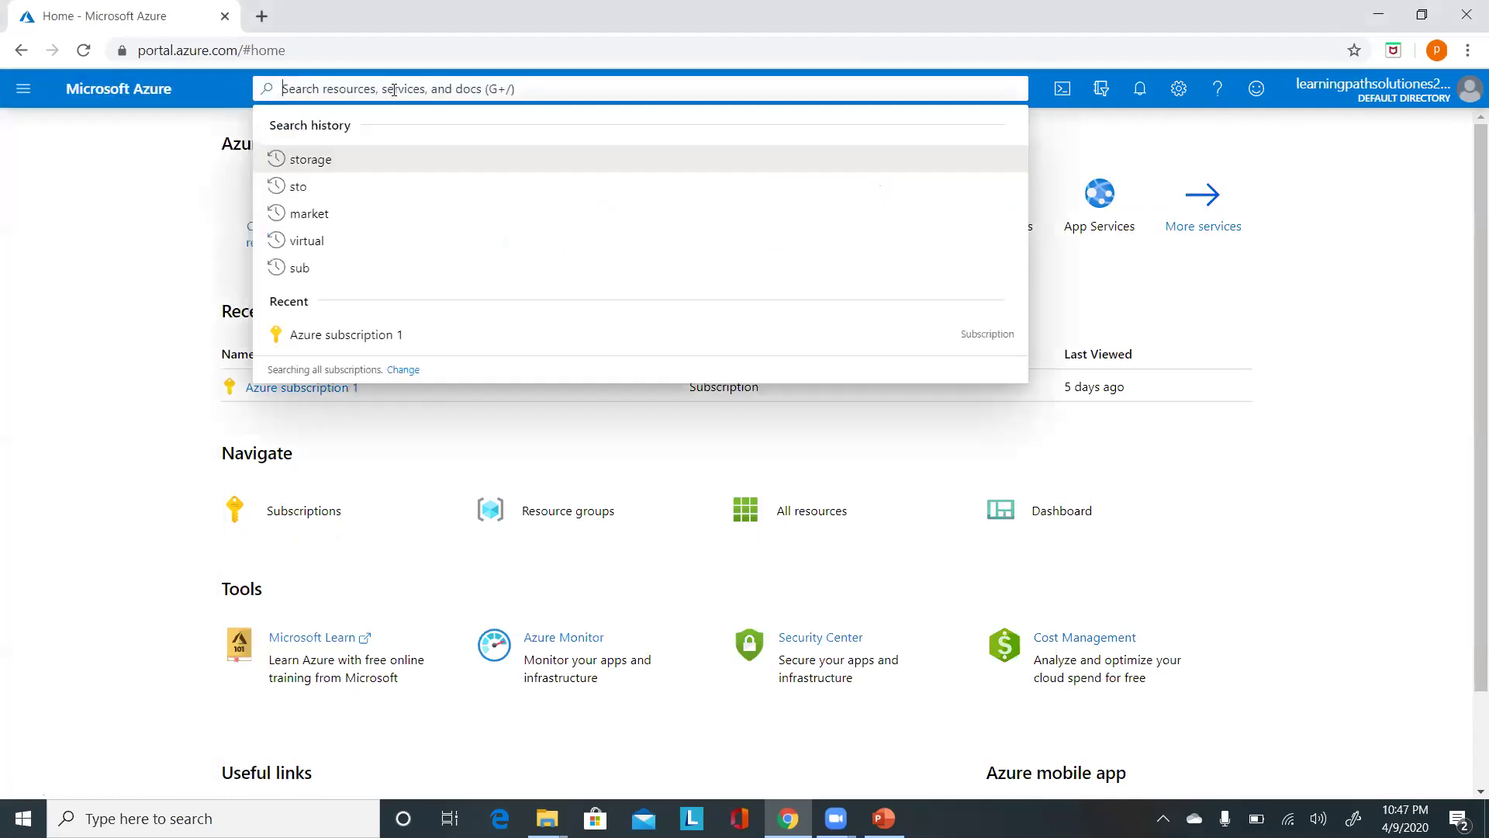
{"action": "type", "text": "s"}
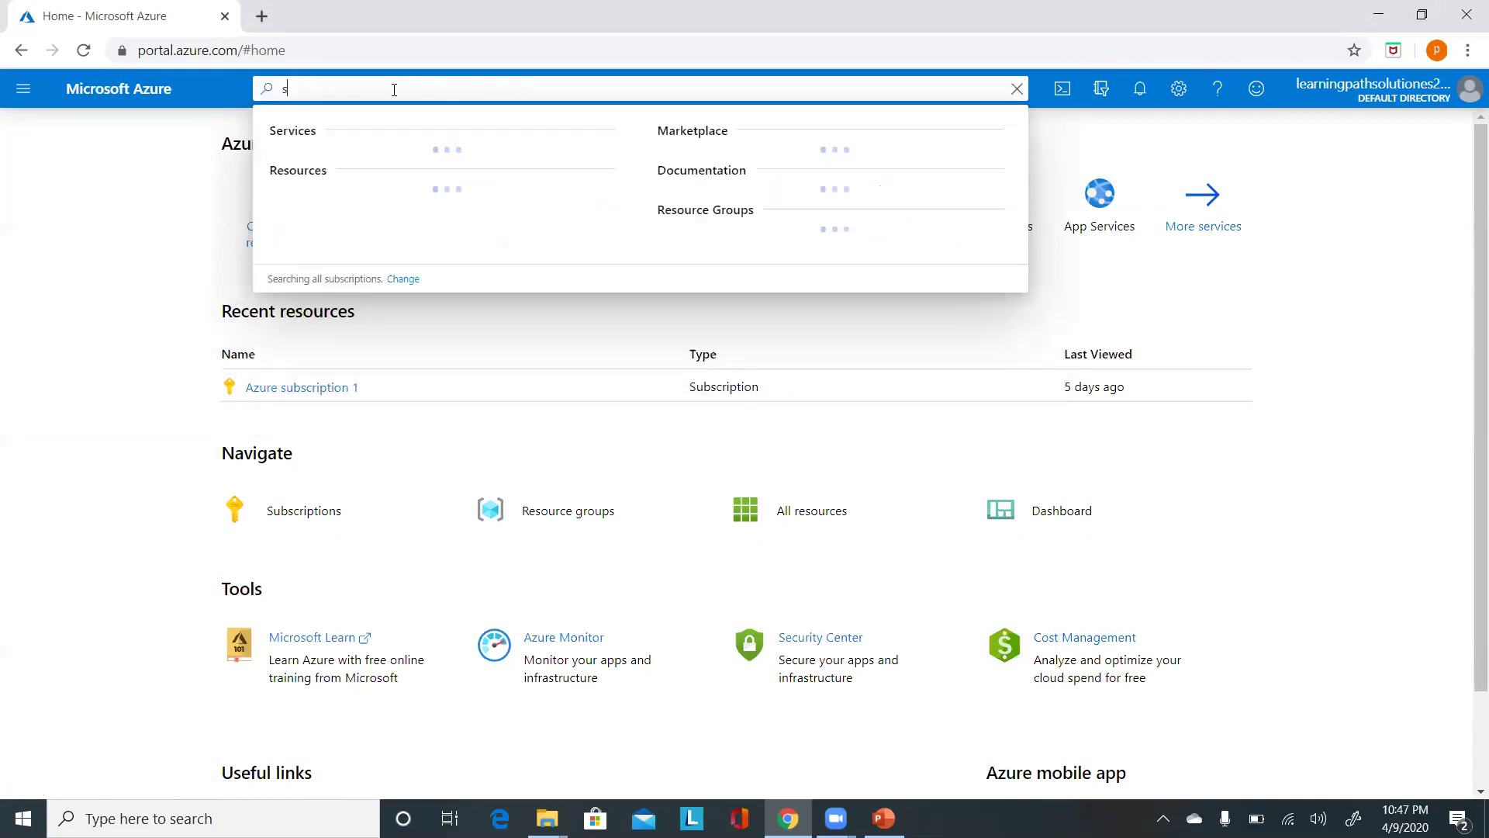
{"action": "type", "text": "torage"}
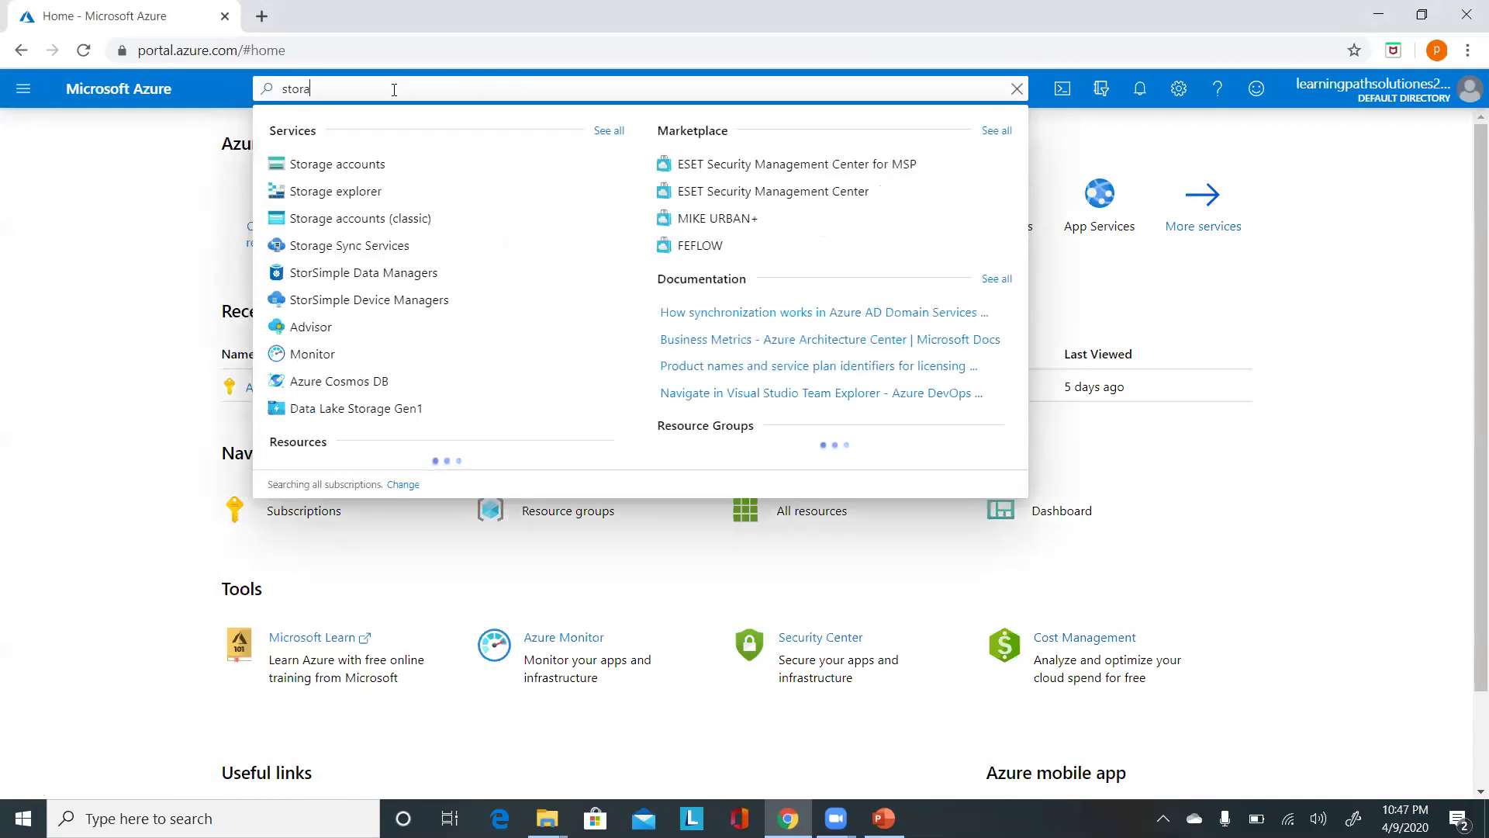
{"action": "left_click", "coordinate": [352, 161]}
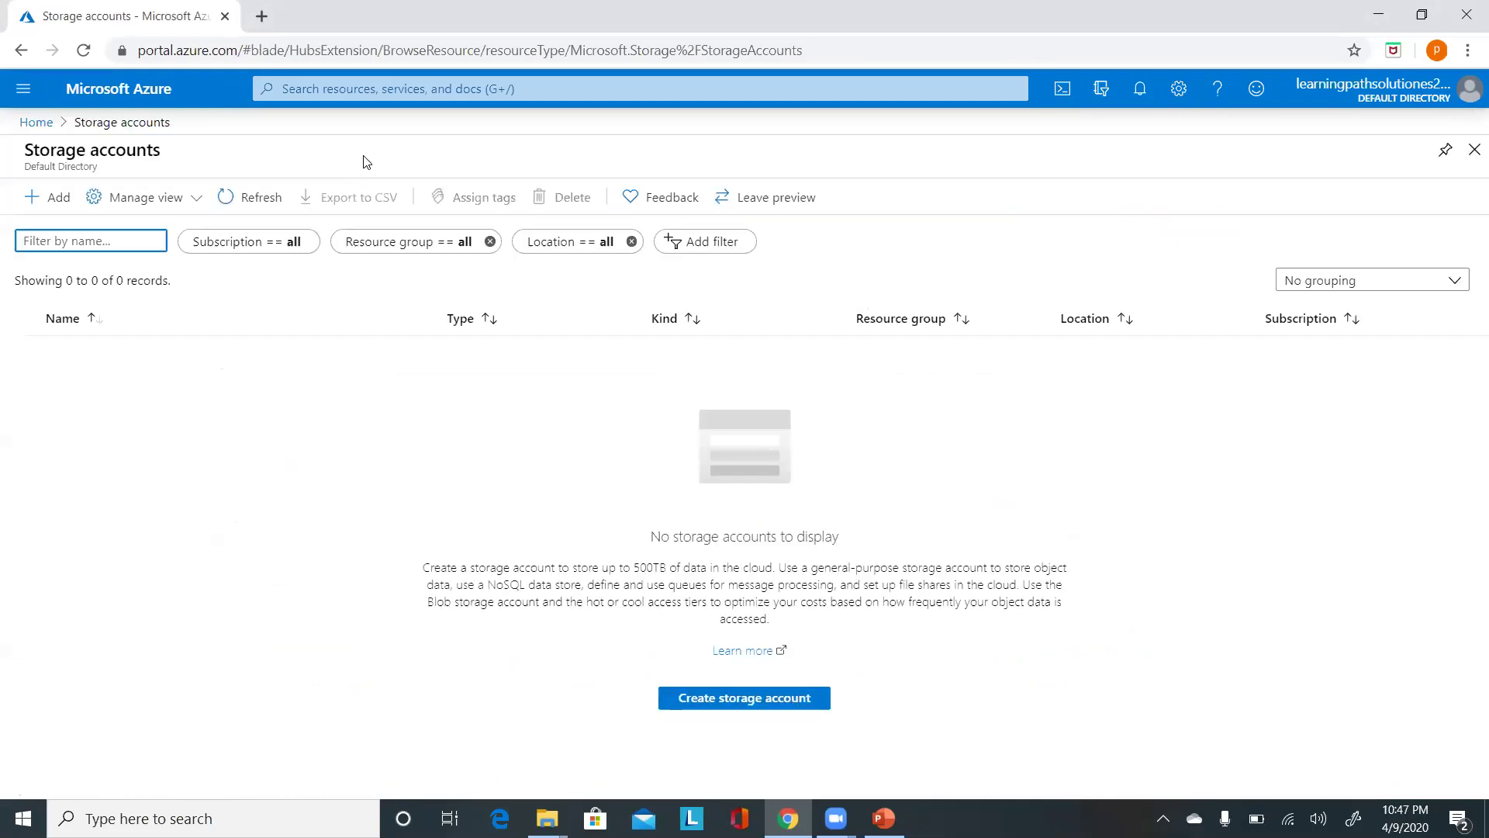
Step: View the grouping options available for the storage accounts list without changing the grouping
{"action": "left_click", "coordinate": [715, 36]}
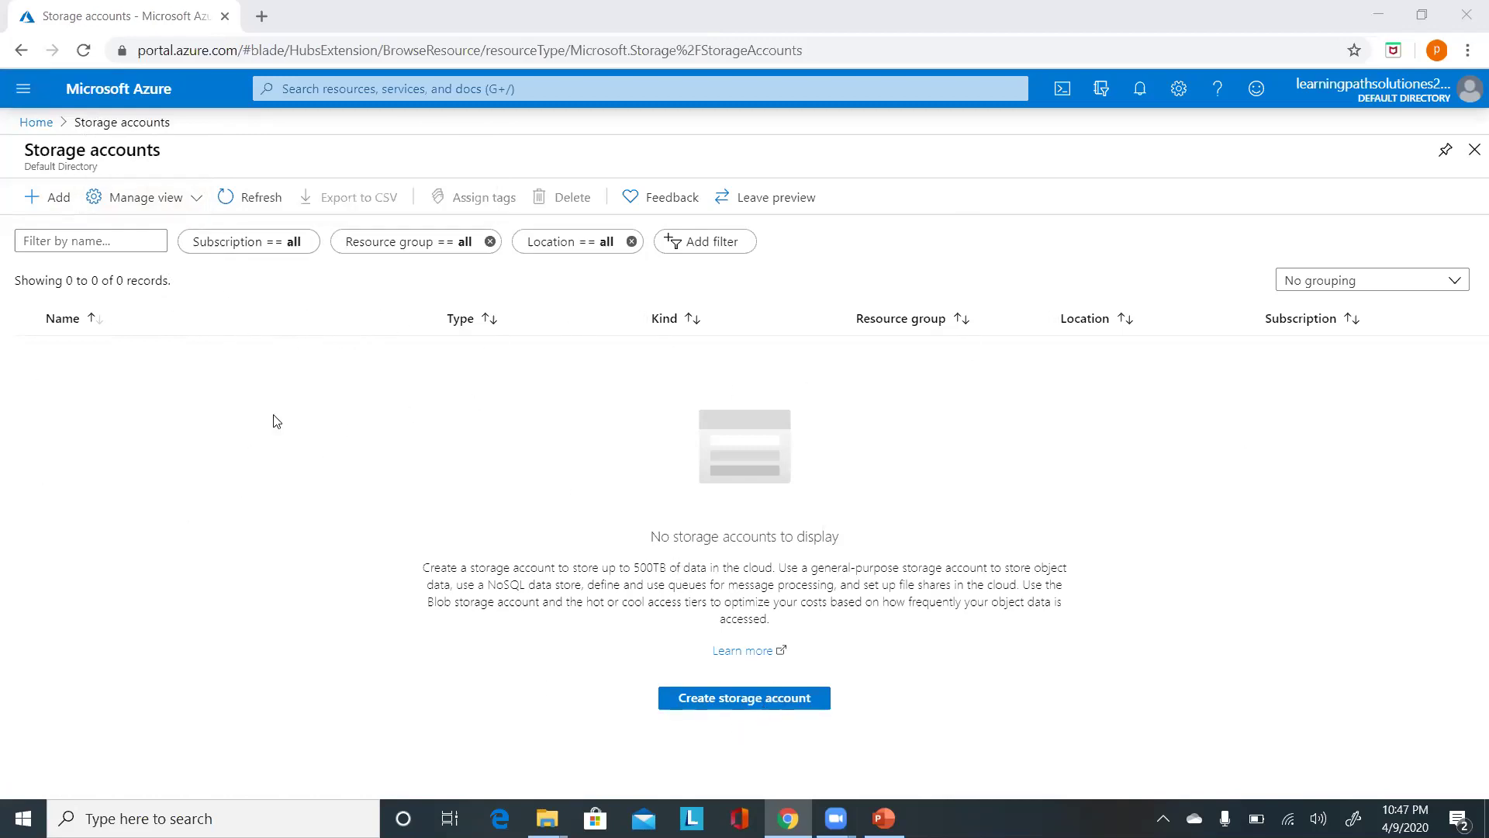
{"action": "left_click", "coordinate": [1452, 281]}
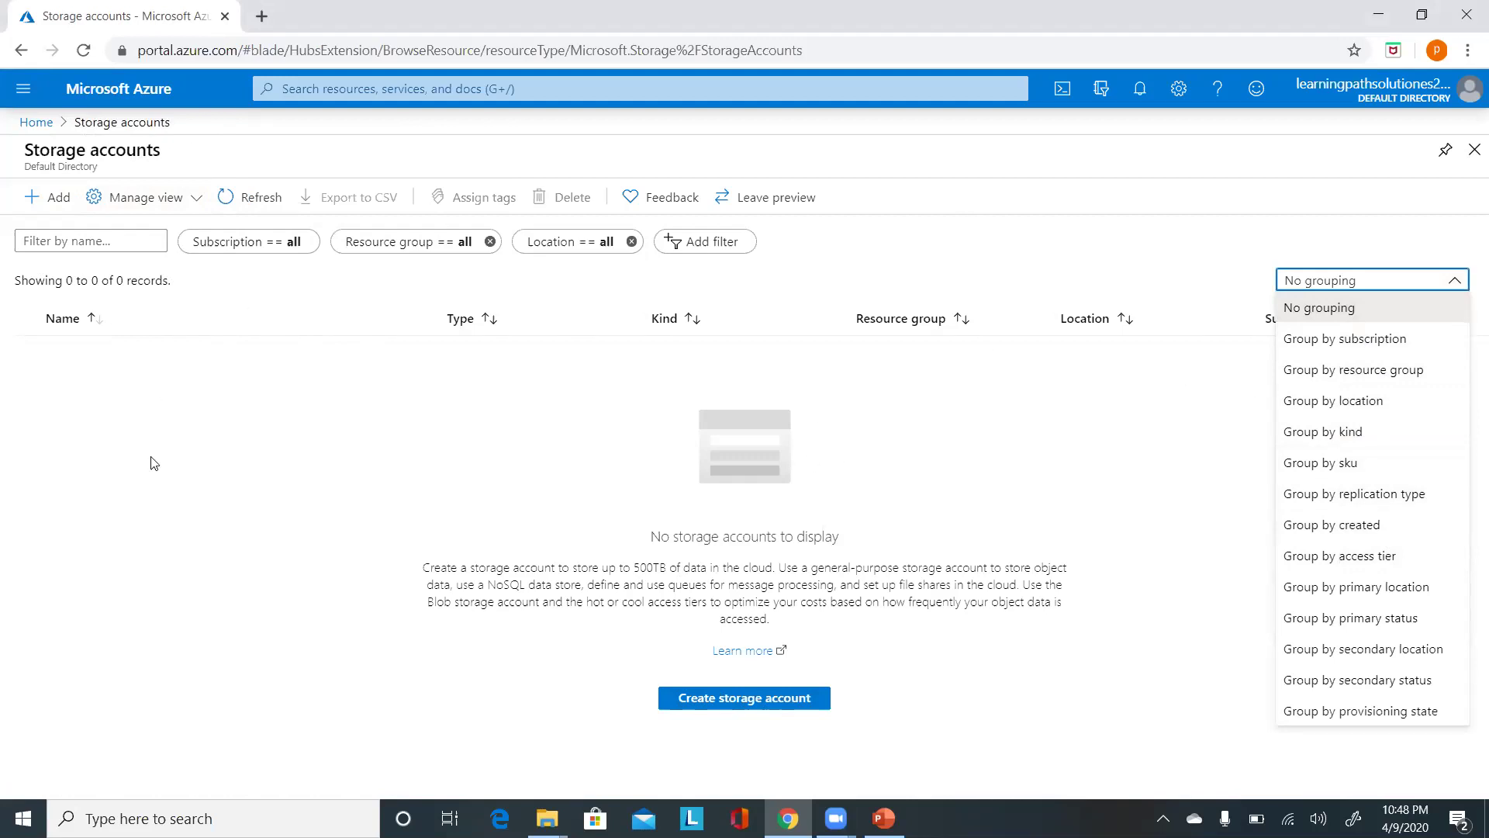
{"action": "left_click", "coordinate": [1230, 426]}
Step: Start a new storage account and create a resource group named resourcegroup09apr for it
{"action": "left_click", "coordinate": [54, 197]}
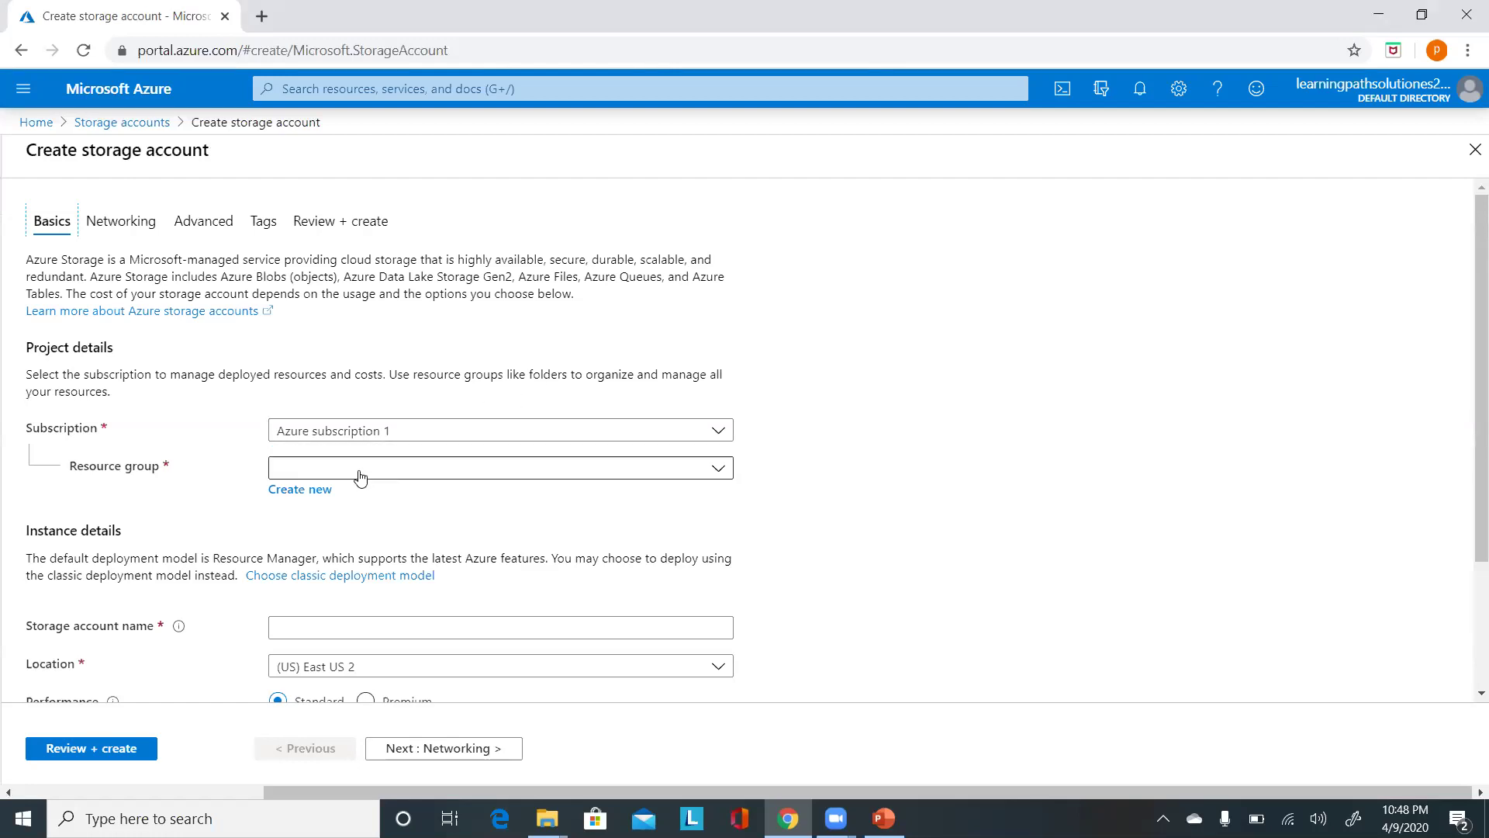
{"action": "left_click", "coordinate": [629, 479]}
{"action": "left_click", "coordinate": [917, 455]}
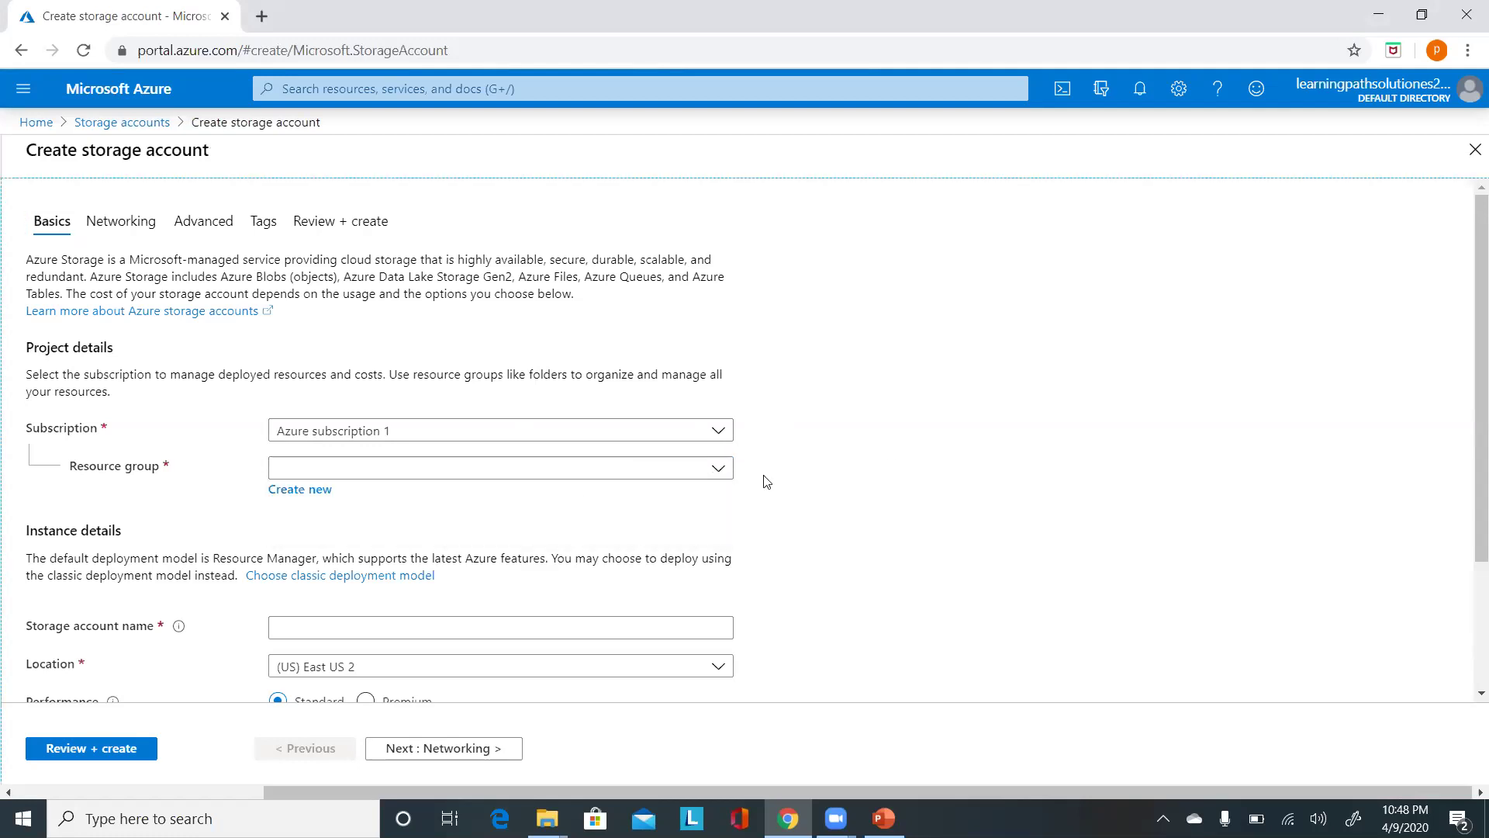
{"action": "left_click", "coordinate": [289, 498]}
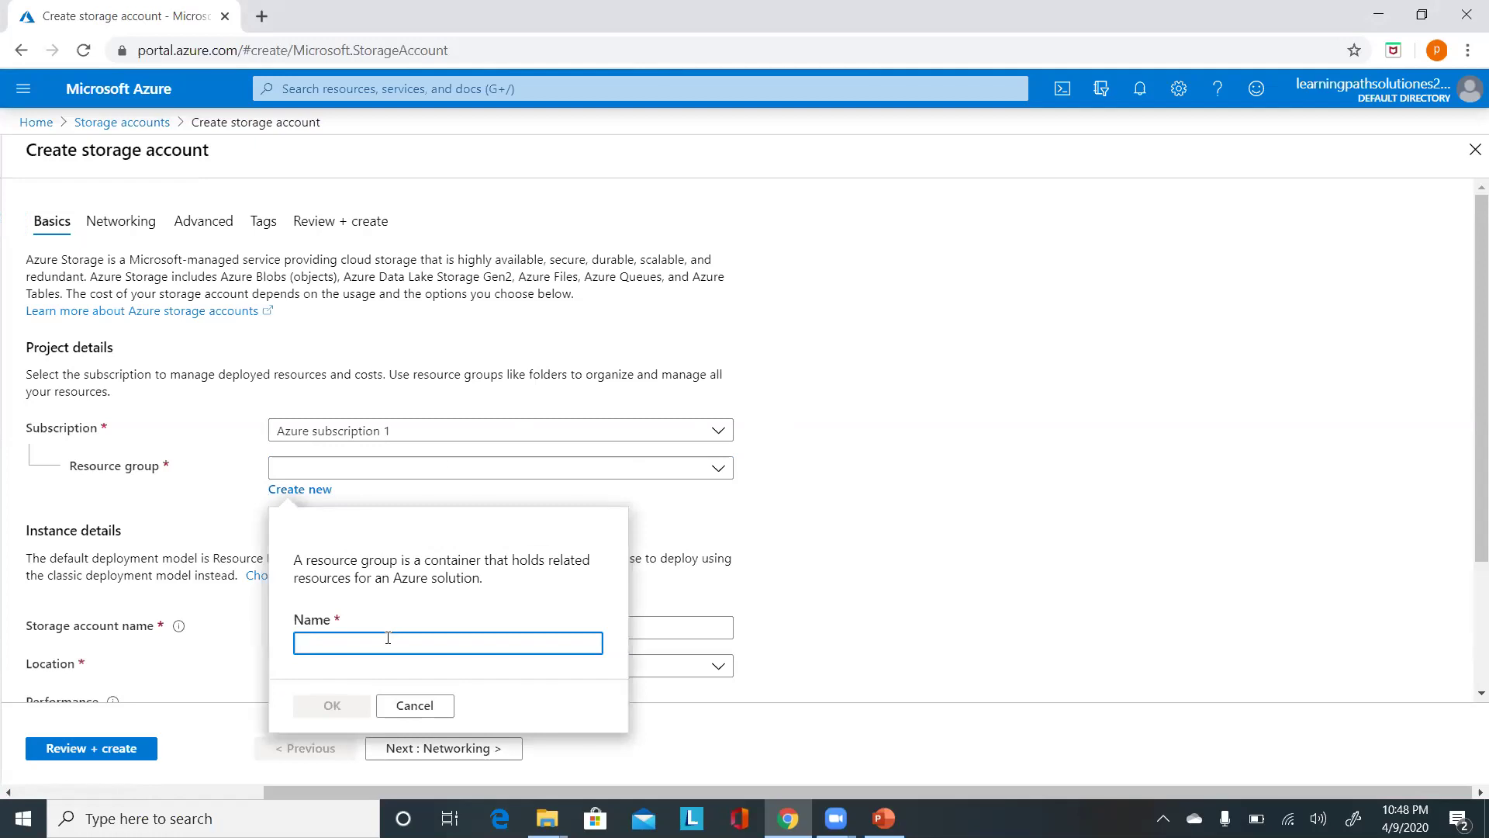
{"action": "type", "text": "rrsourcegroup09apr"}
{"action": "left_click", "coordinate": [307, 639]}
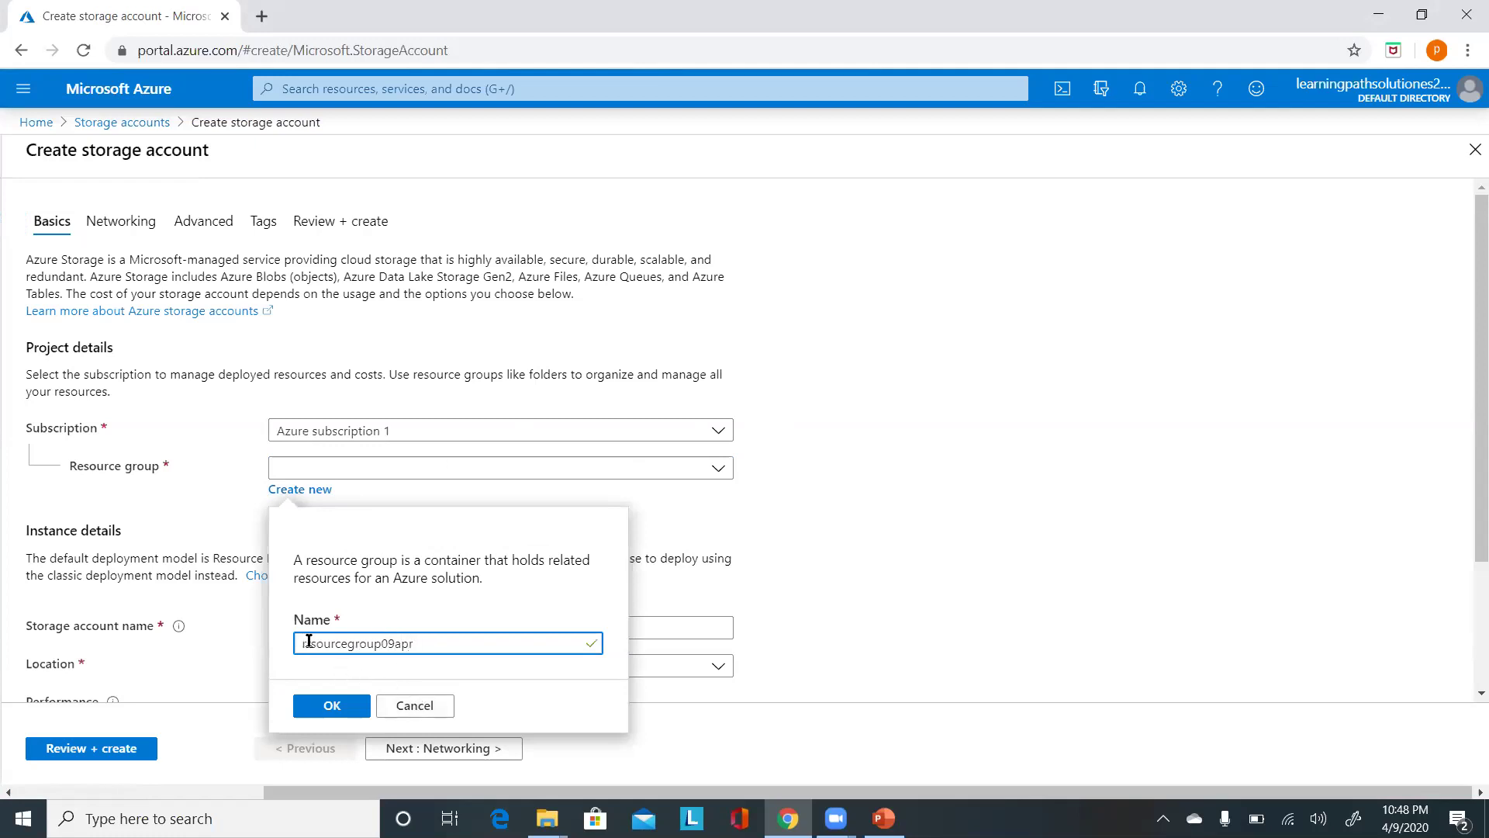
{"action": "key", "text": "Delete"}
{"action": "type", "text": "e"}
{"action": "left_click", "coordinate": [327, 706]}
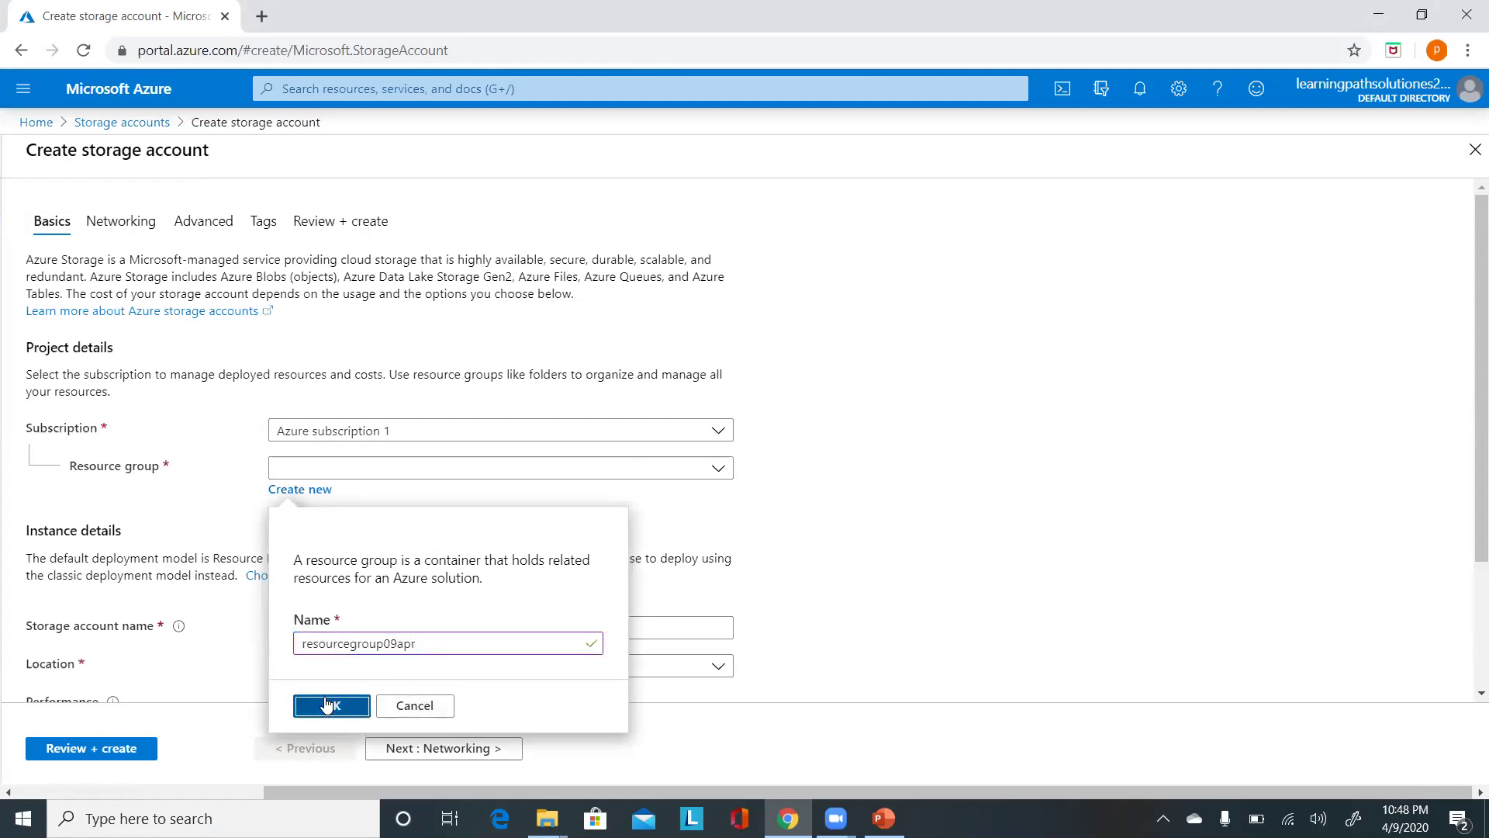
Step: Name the new storage account storageaccount09apr
{"action": "scroll", "coordinate": [278, 537], "scroll_direction": "down", "scroll_amount": 1}
{"action": "left_click", "coordinate": [294, 530]}
{"action": "type", "text": "s"}
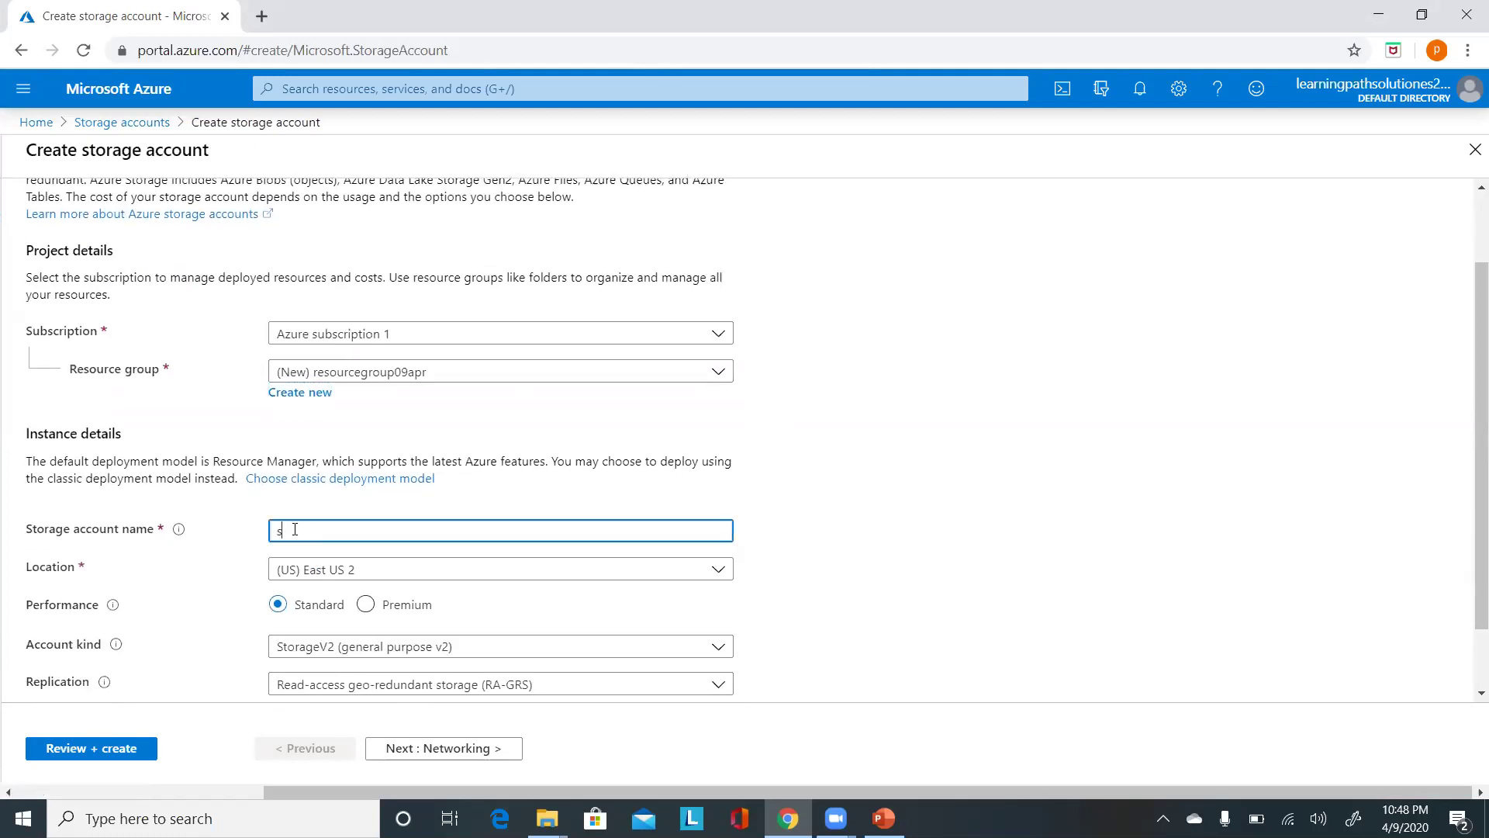
{"action": "type", "text": "torageaccount"}
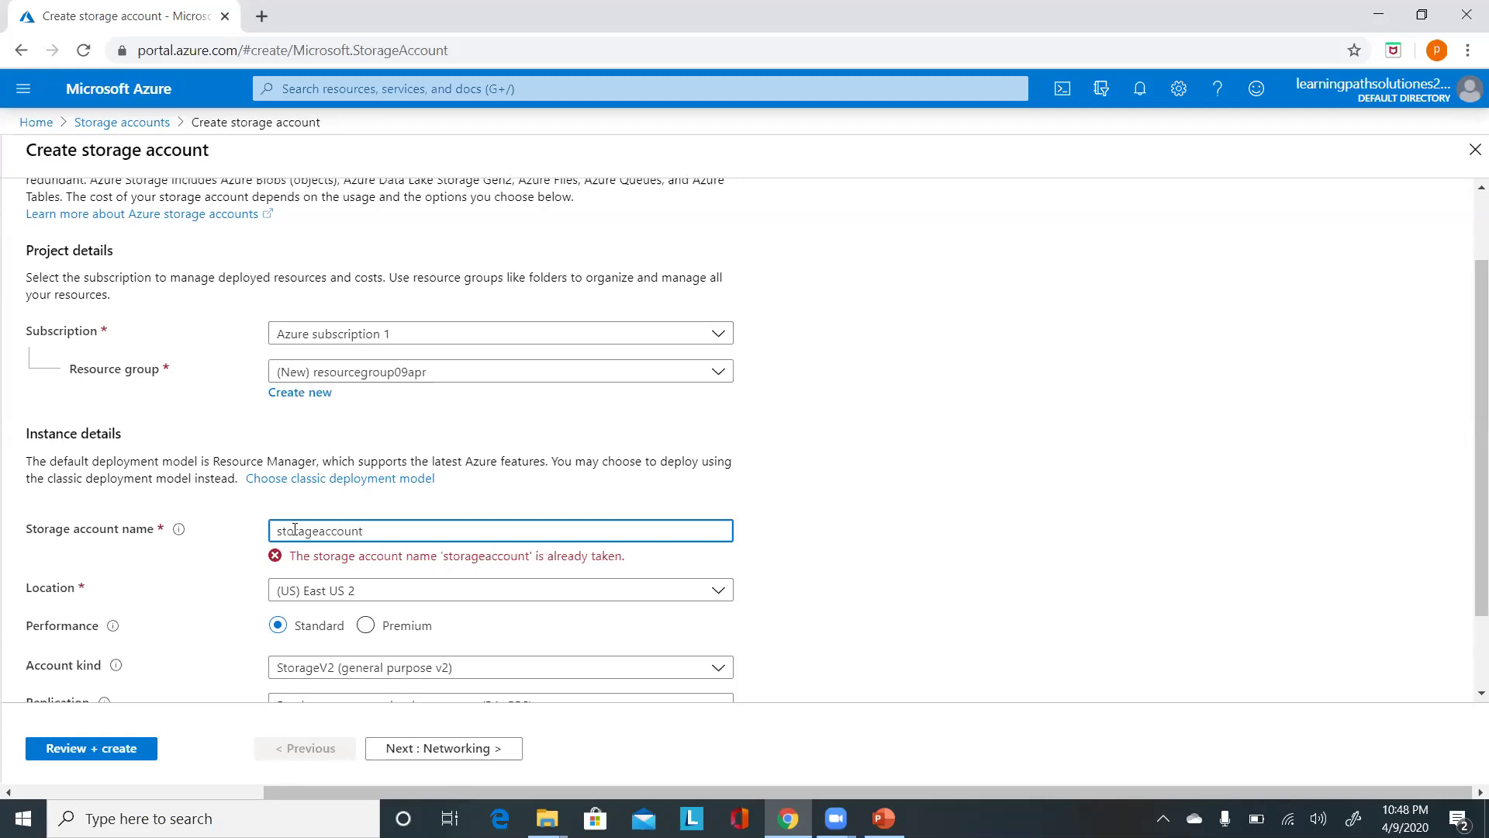
{"action": "type", "text": "09apr"}
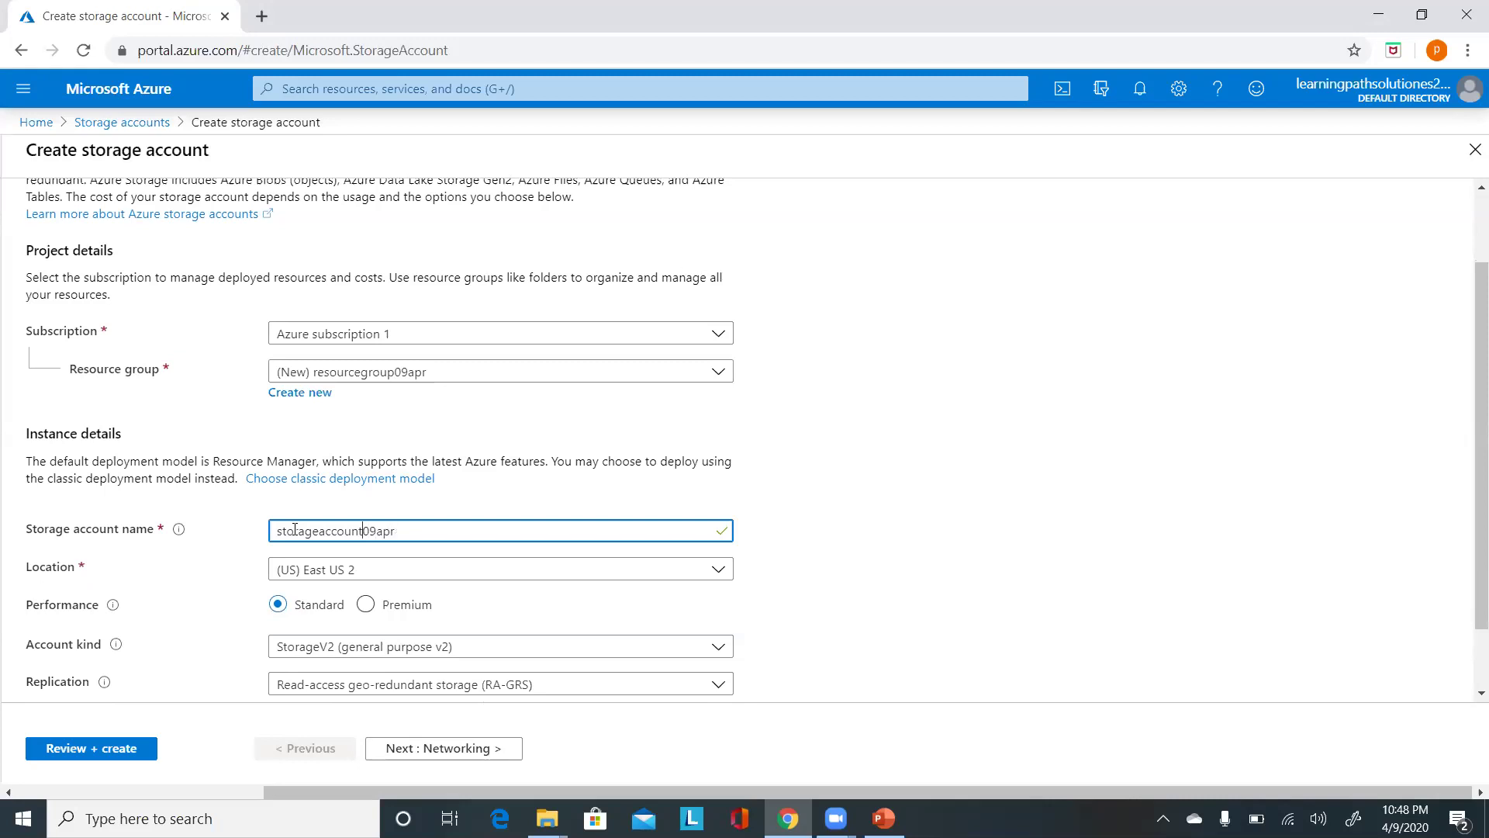
Step: Try an underscore and a hyphen before "09apr" in the storage account name, removing each one again
{"action": "type", "text": "_"}
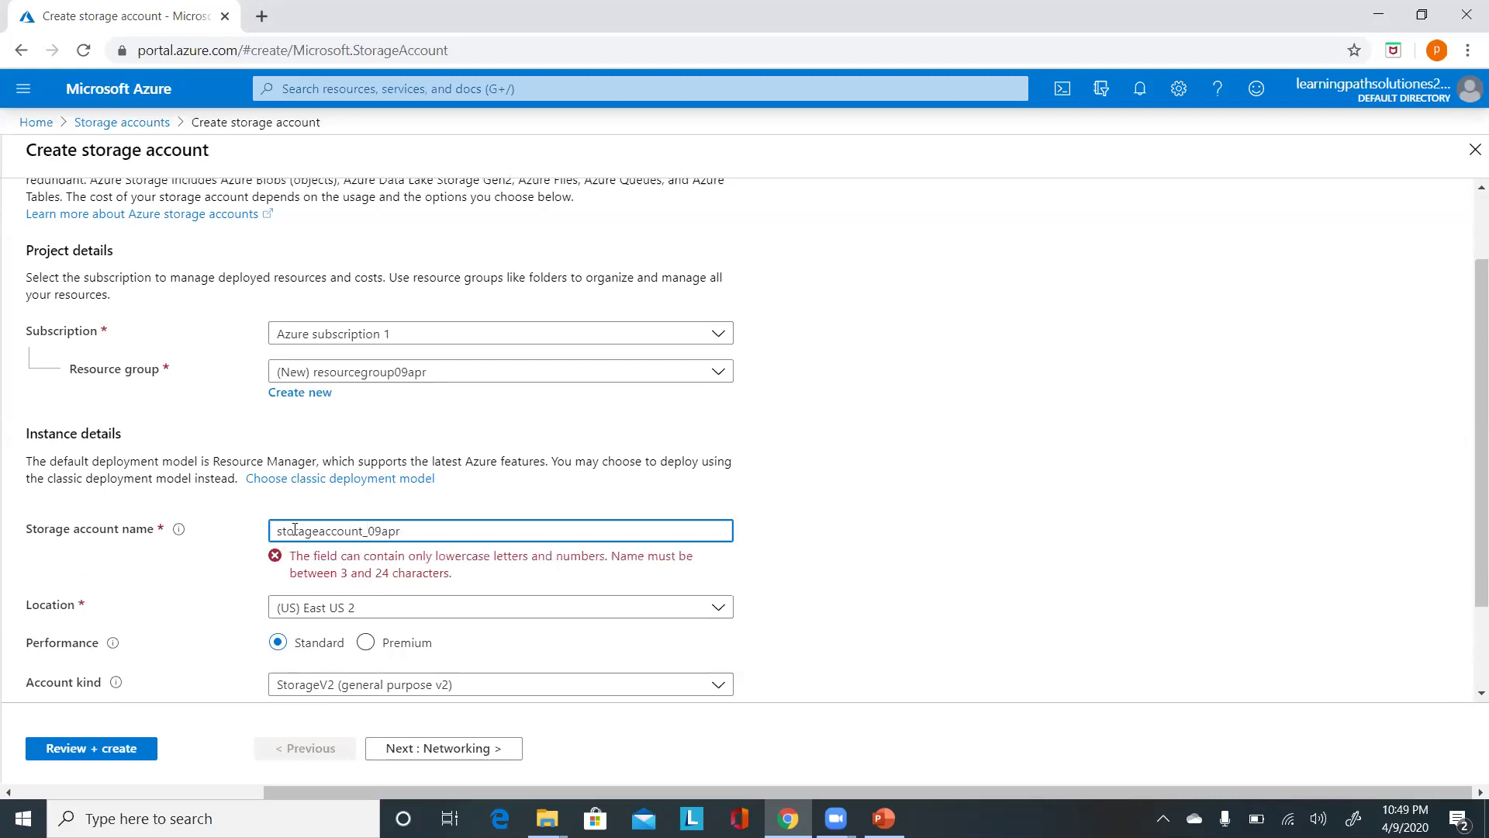
{"action": "key", "text": "BackSpace"}
{"action": "type", "text": "-"}
{"action": "key", "text": "BackSpace"}
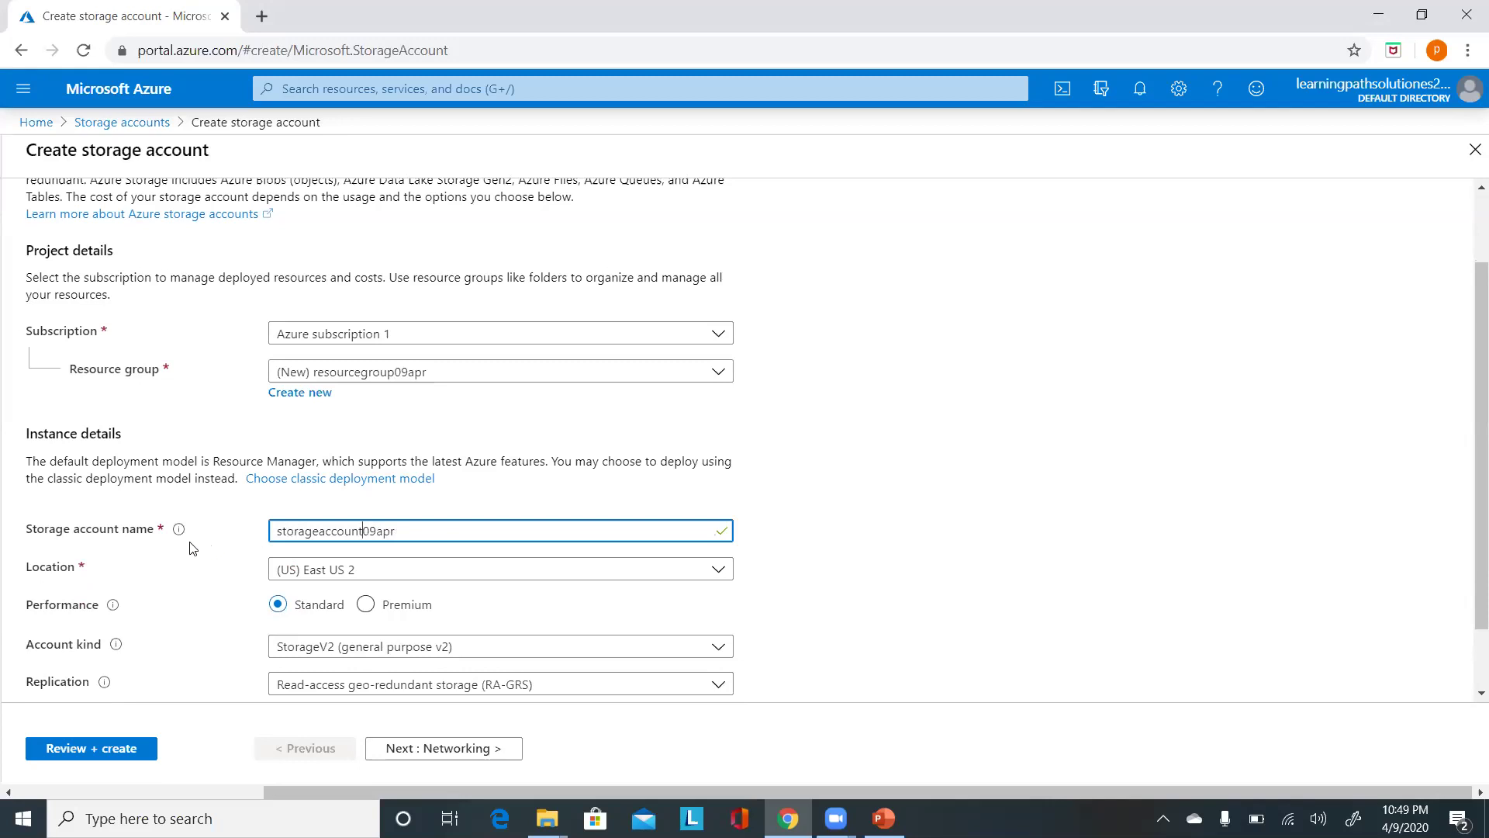
Step: Set the storage account's location to (US) East US and its replication to Locally-redundant storage (LRS)
{"action": "scroll", "coordinate": [585, 608], "scroll_direction": "down", "scroll_amount": 1}
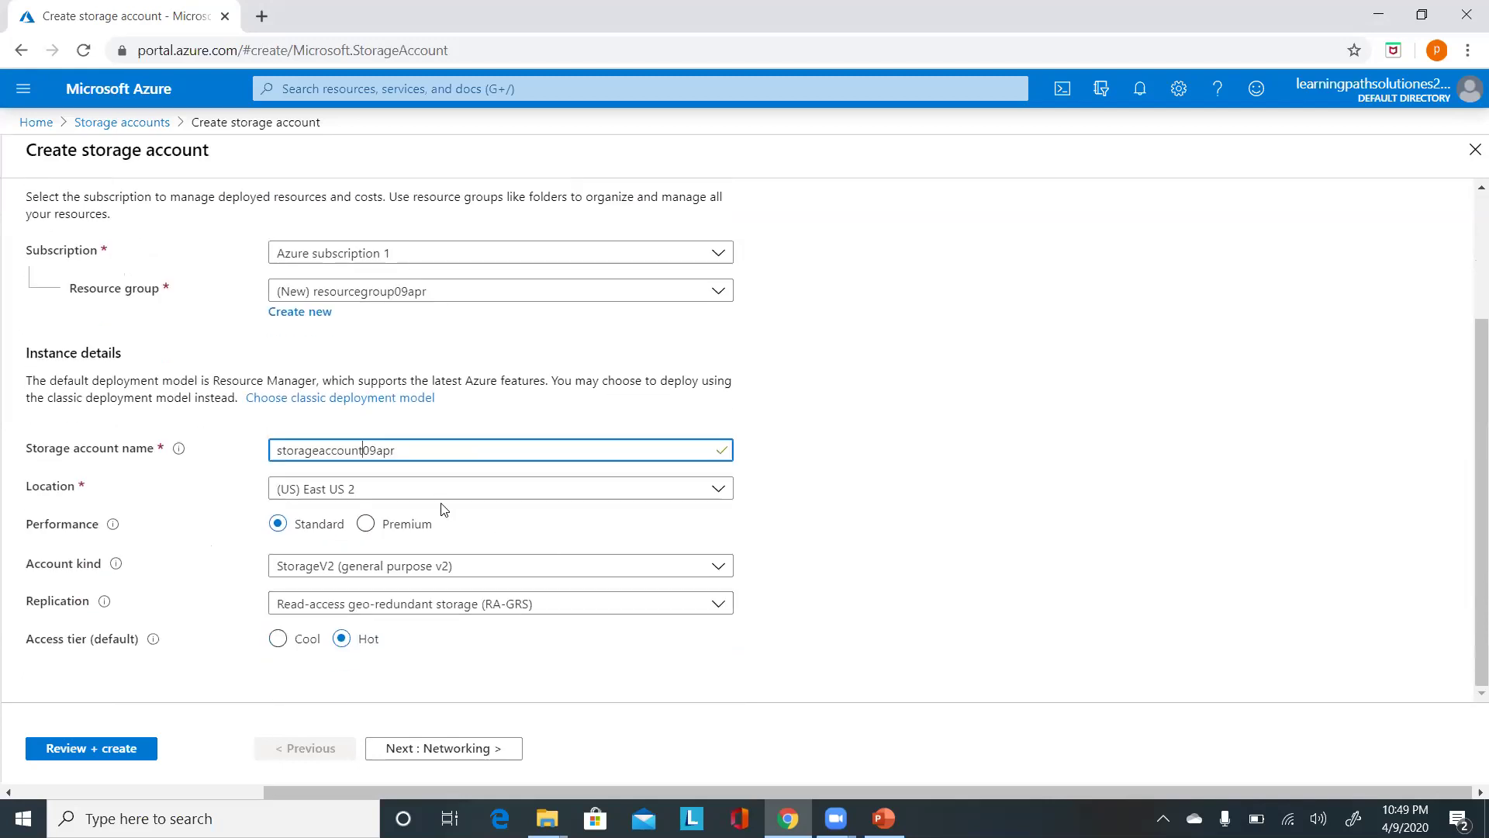
{"action": "left_click", "coordinate": [328, 494]}
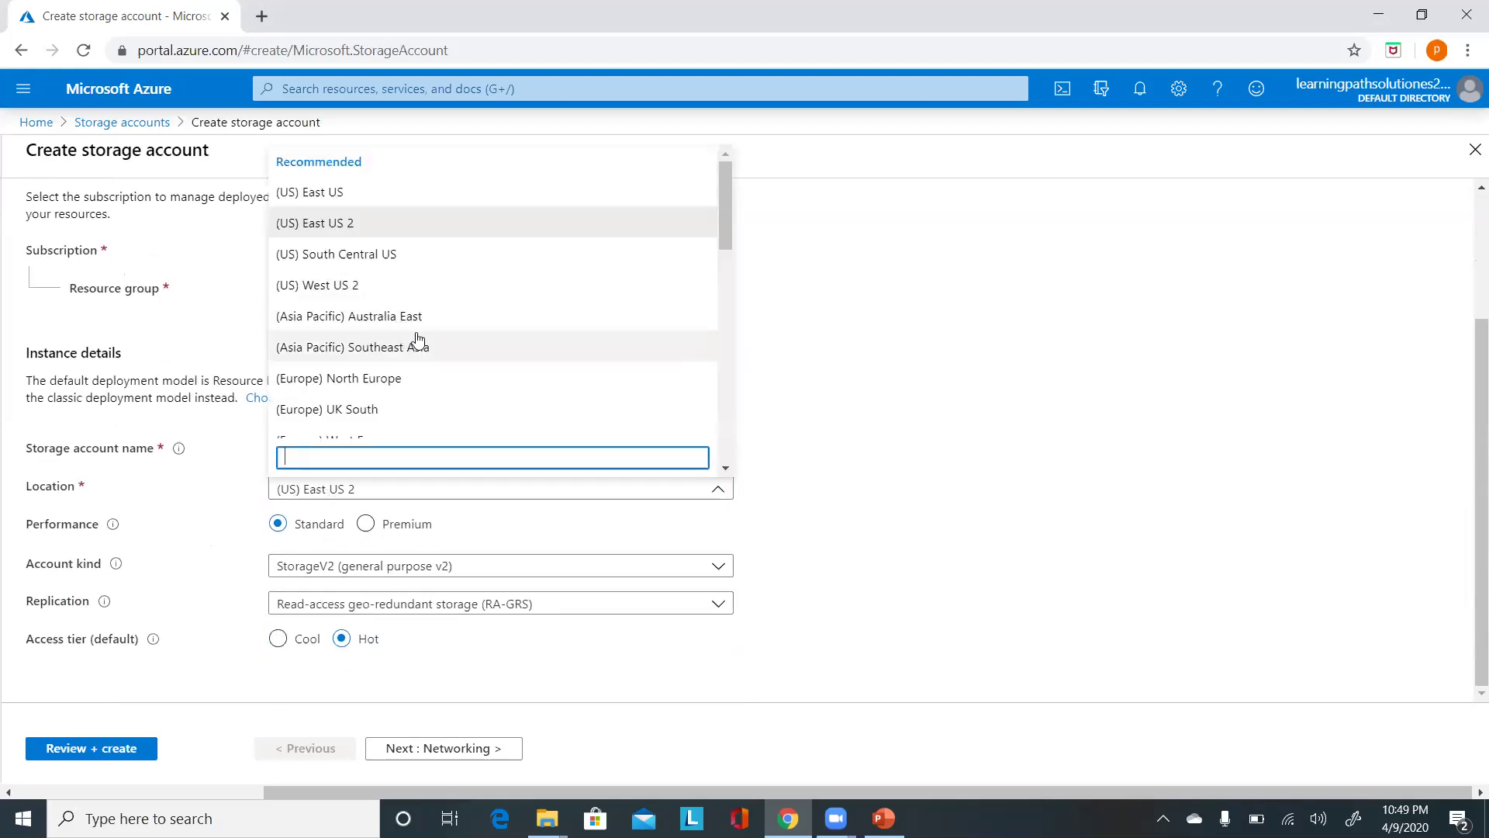
{"action": "left_click", "coordinate": [346, 193]}
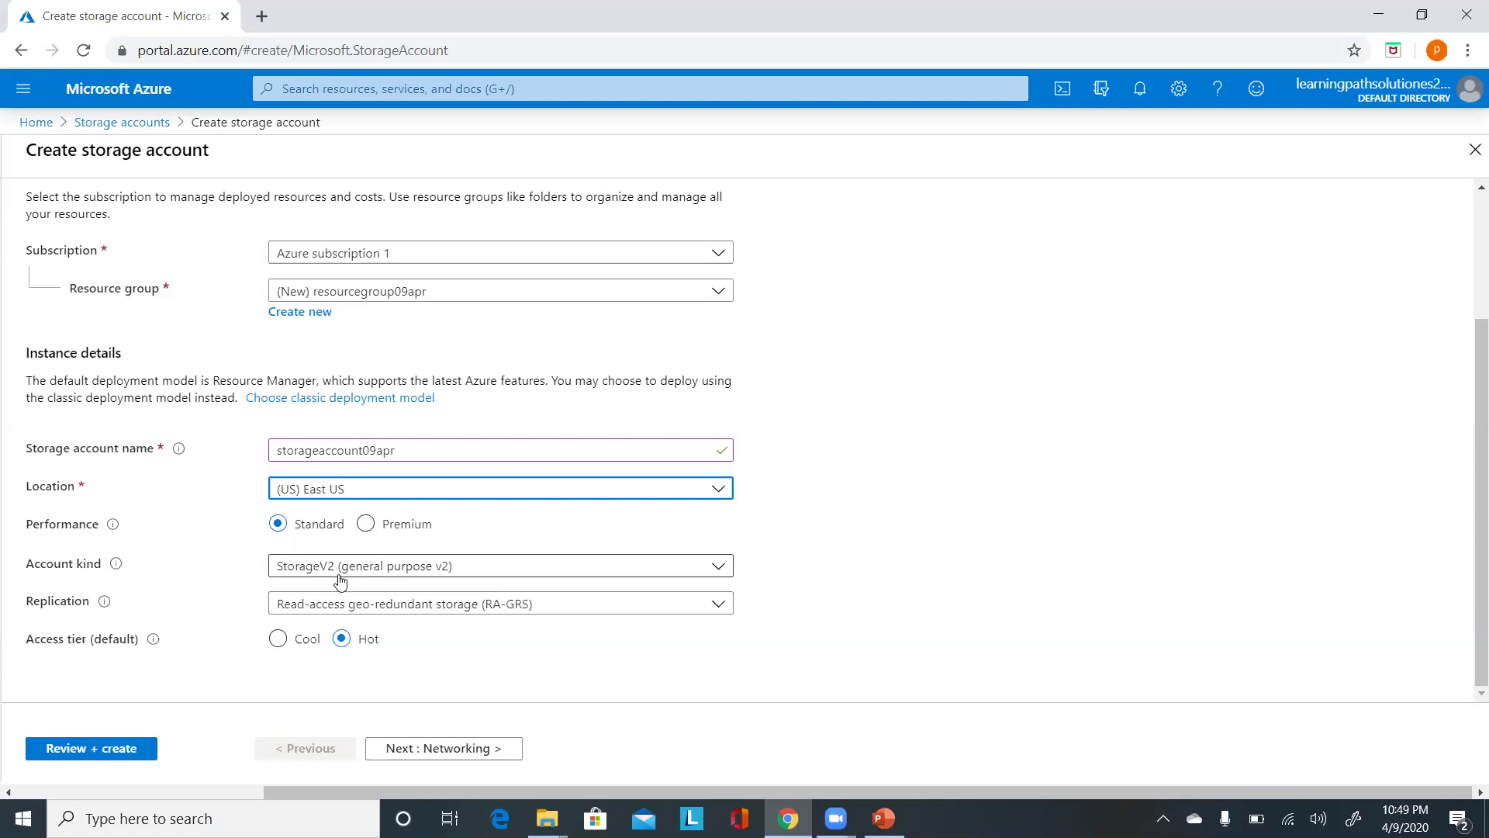
{"action": "left_click", "coordinate": [412, 613]}
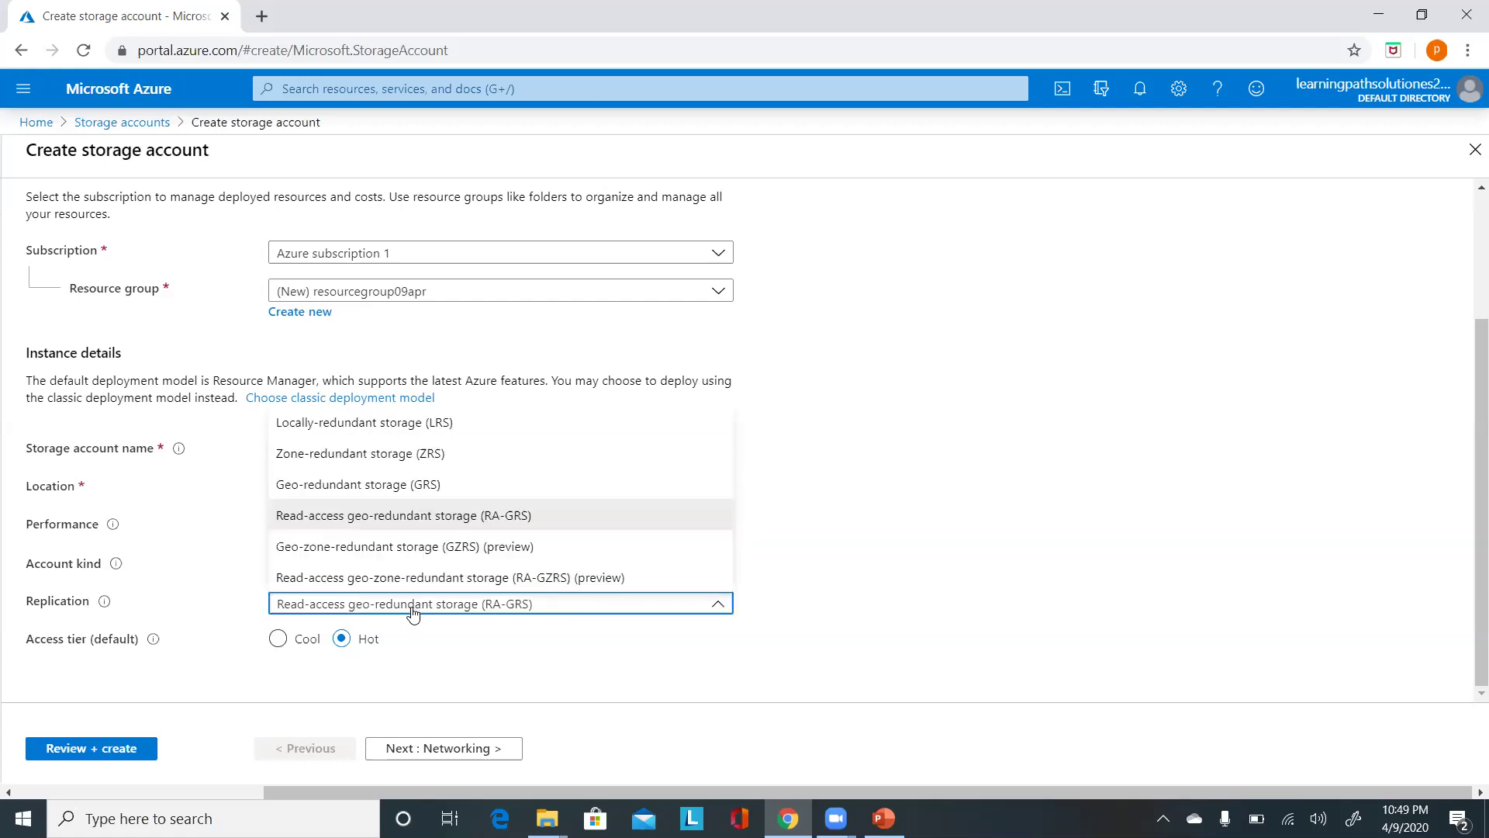
{"action": "left_click", "coordinate": [363, 425]}
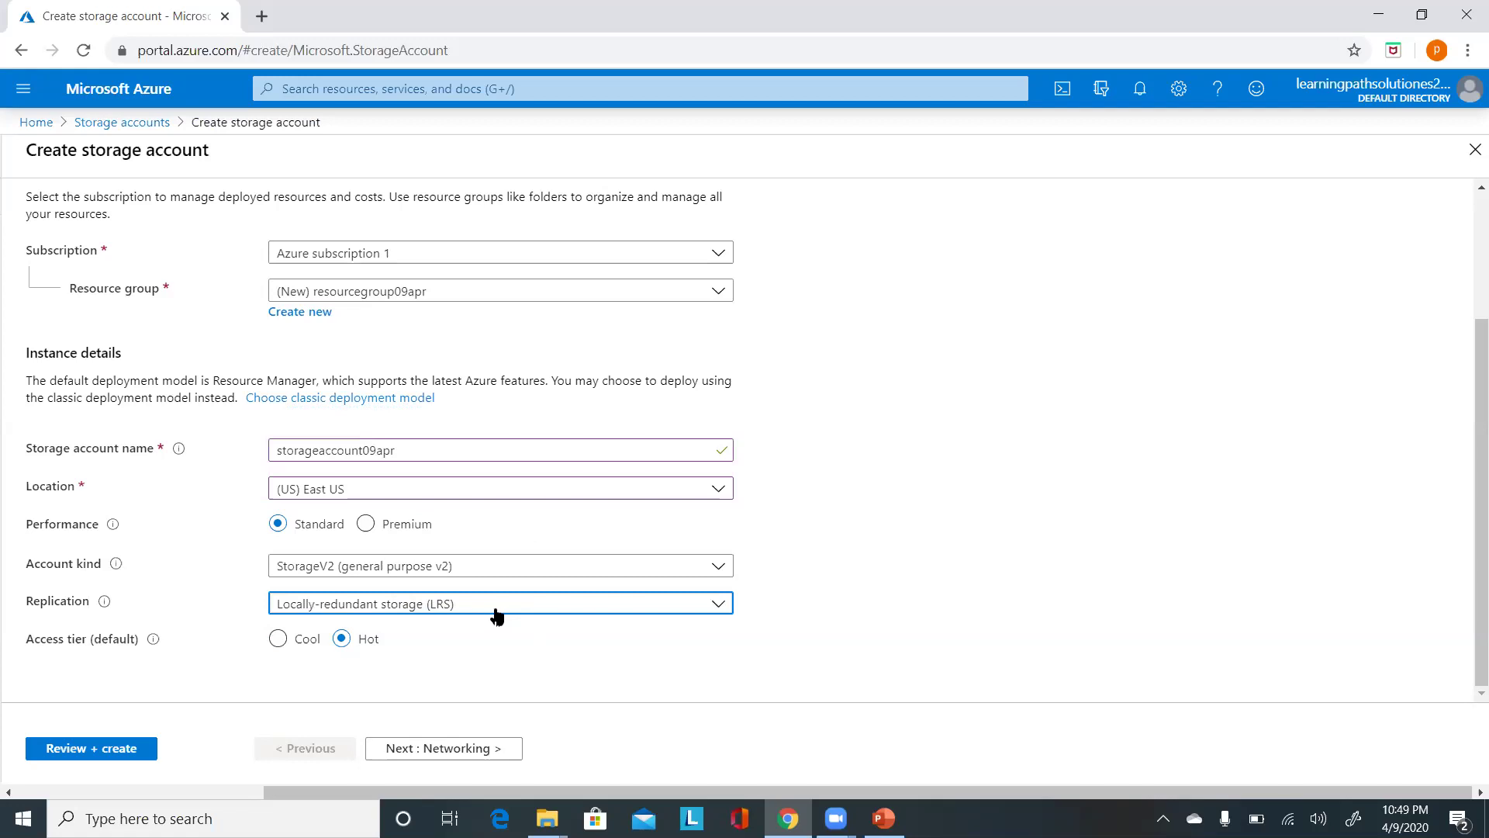
Step: Review the replication options offered for the storage account, keeping the current selection
{"action": "left_click", "coordinate": [497, 612]}
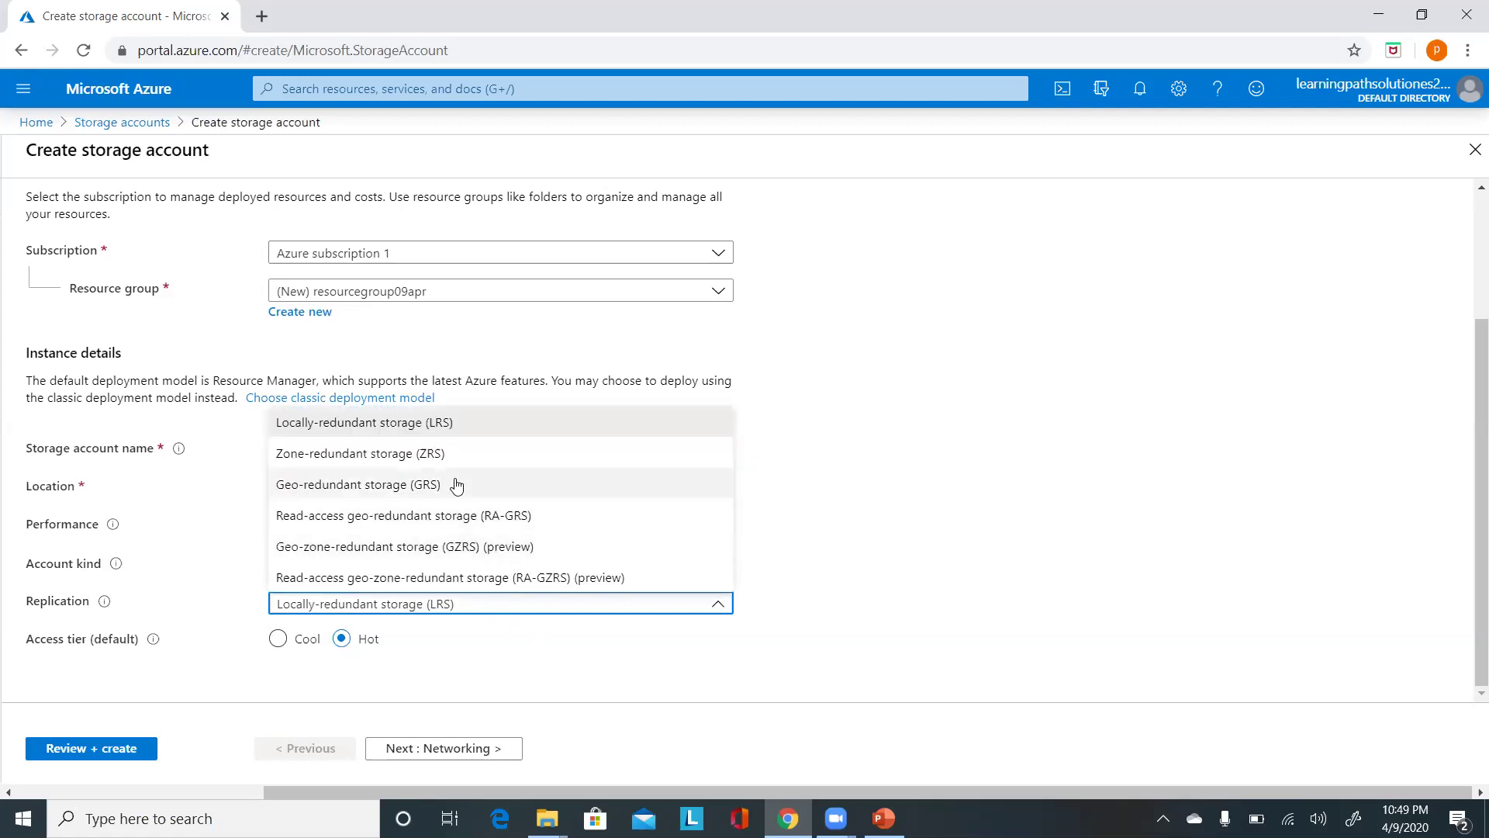
{"action": "left_click", "coordinate": [801, 471]}
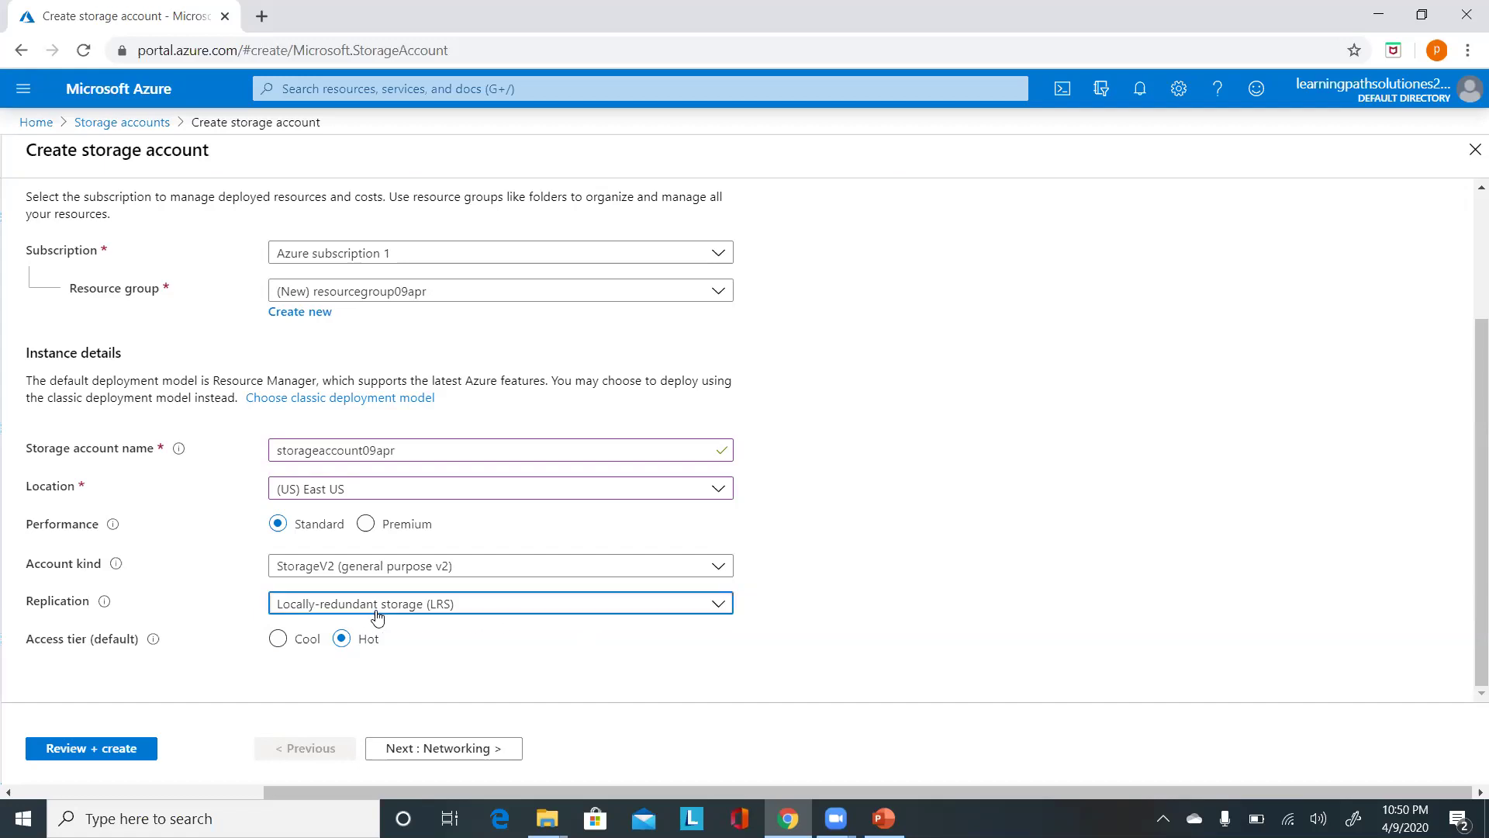
{"action": "left_click", "coordinate": [595, 604]}
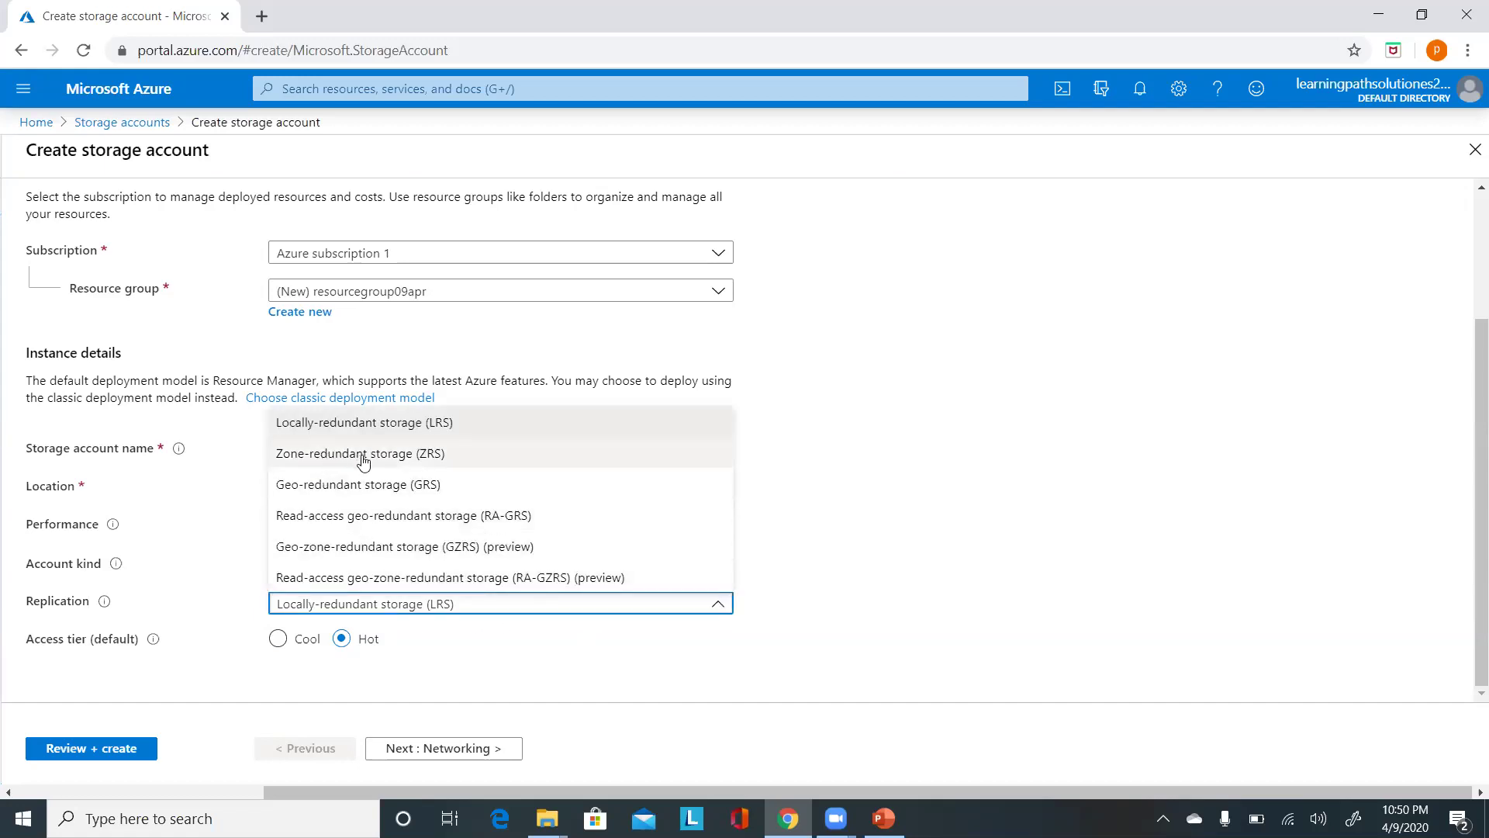
{"action": "left_click", "coordinate": [812, 487]}
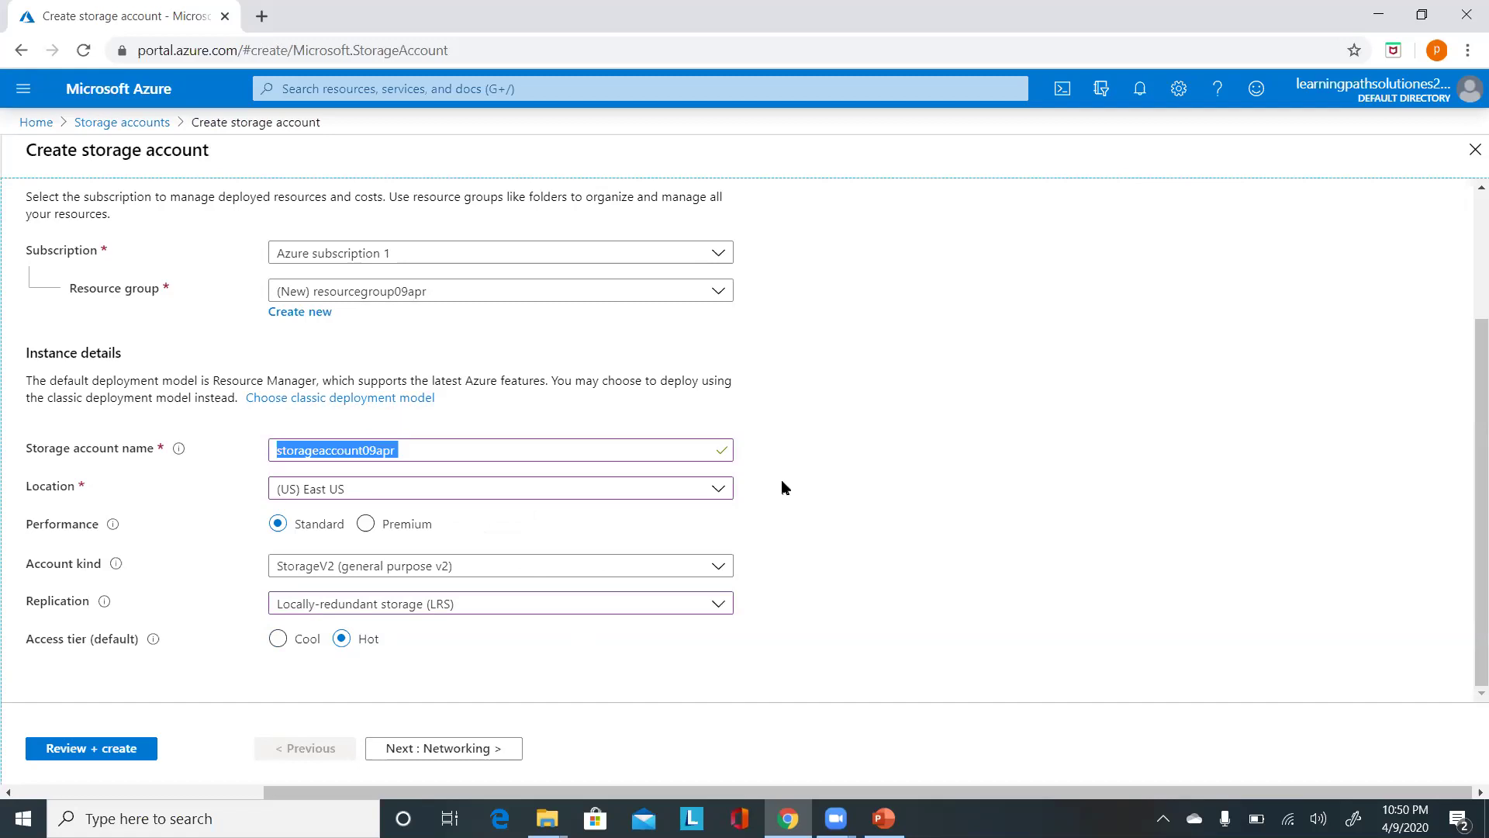
{"action": "left_click", "coordinate": [756, 402]}
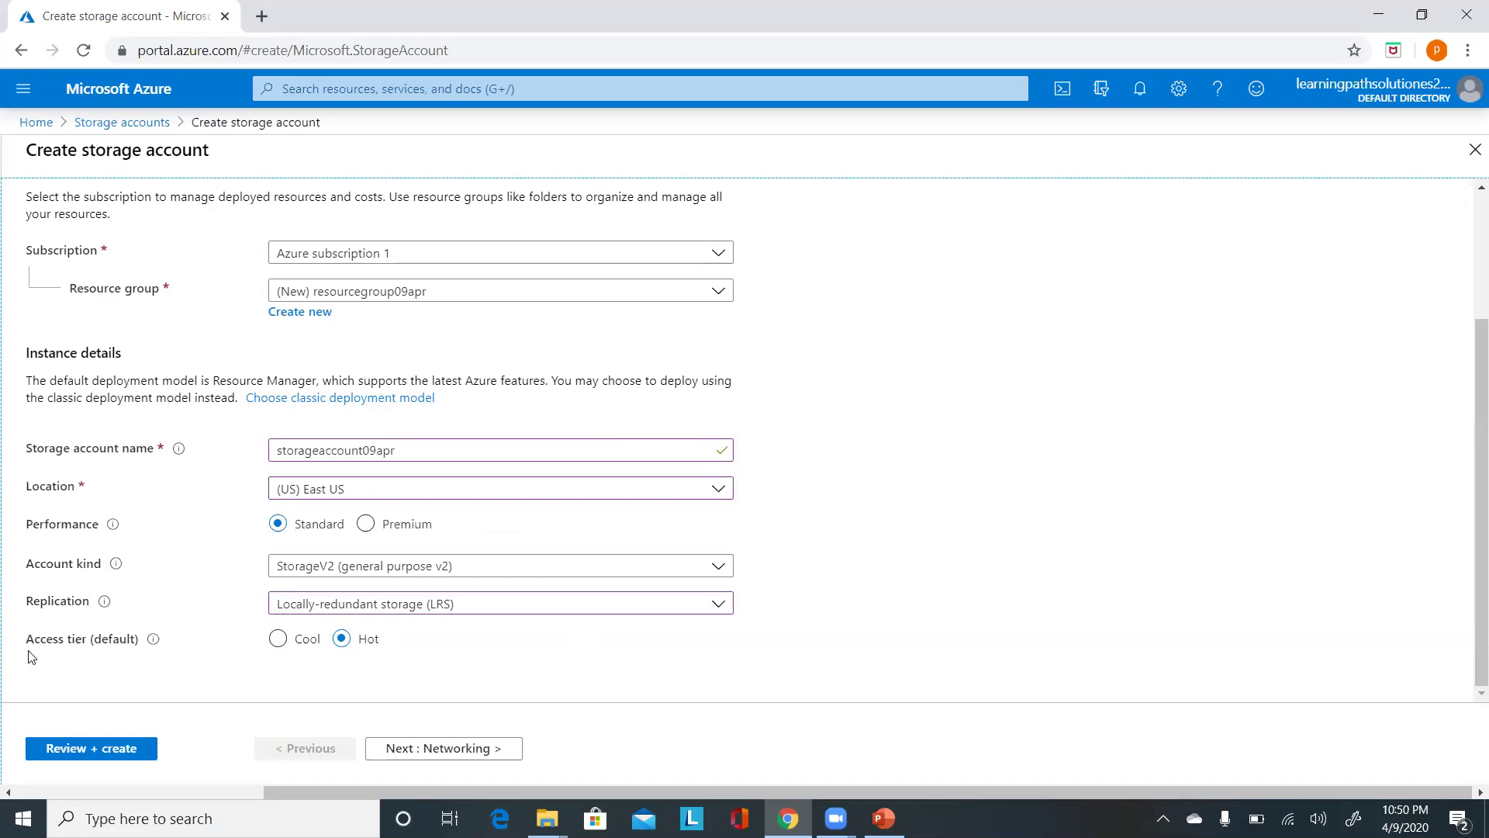
Step: Try Geo-redundant storage (GRS) as the replication option, and return it to Locally-redundant storage (LRS)
{"action": "left_click", "coordinate": [326, 607]}
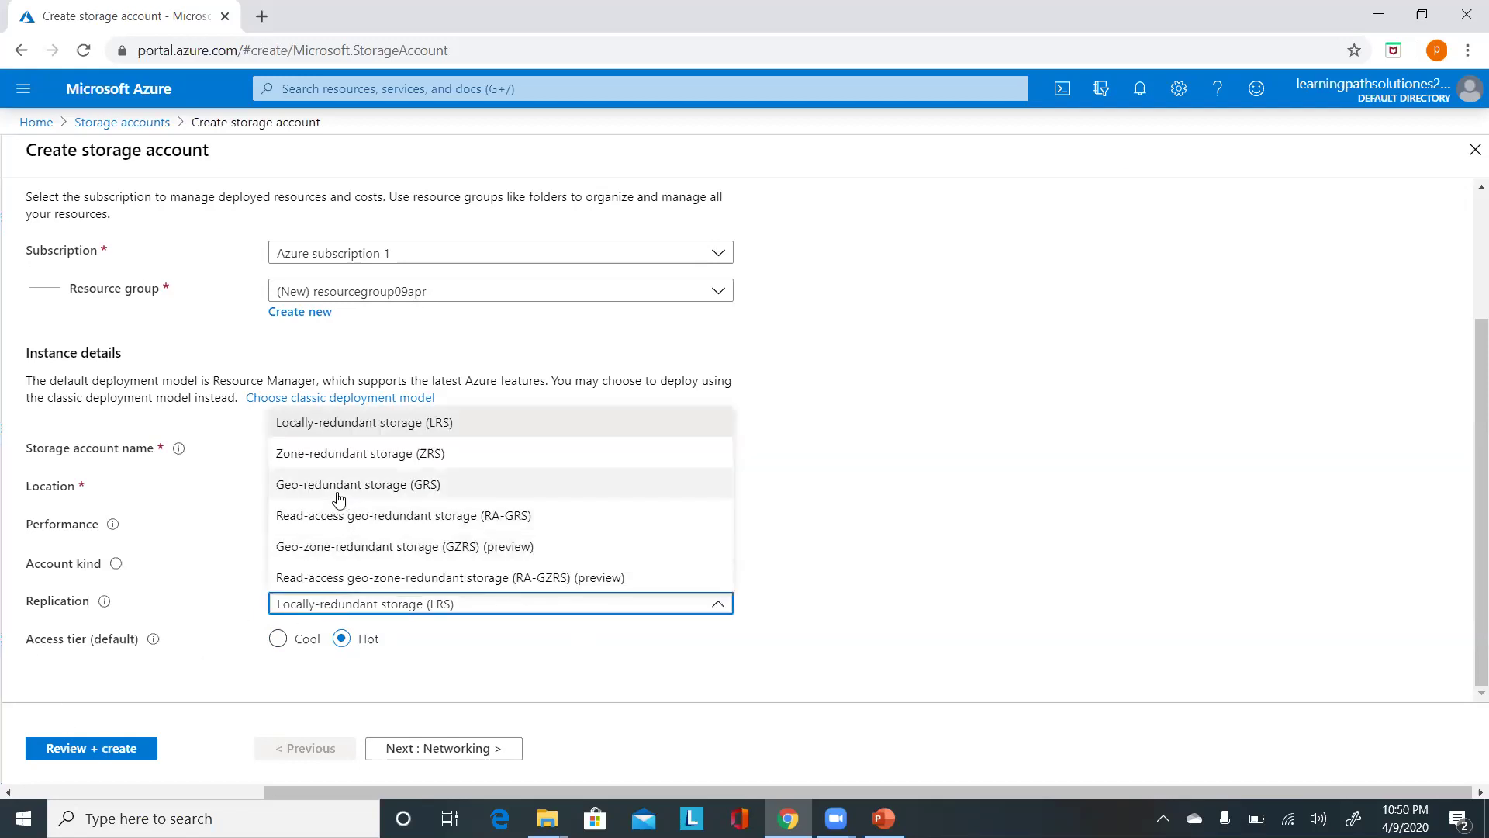
{"action": "left_click", "coordinate": [388, 493]}
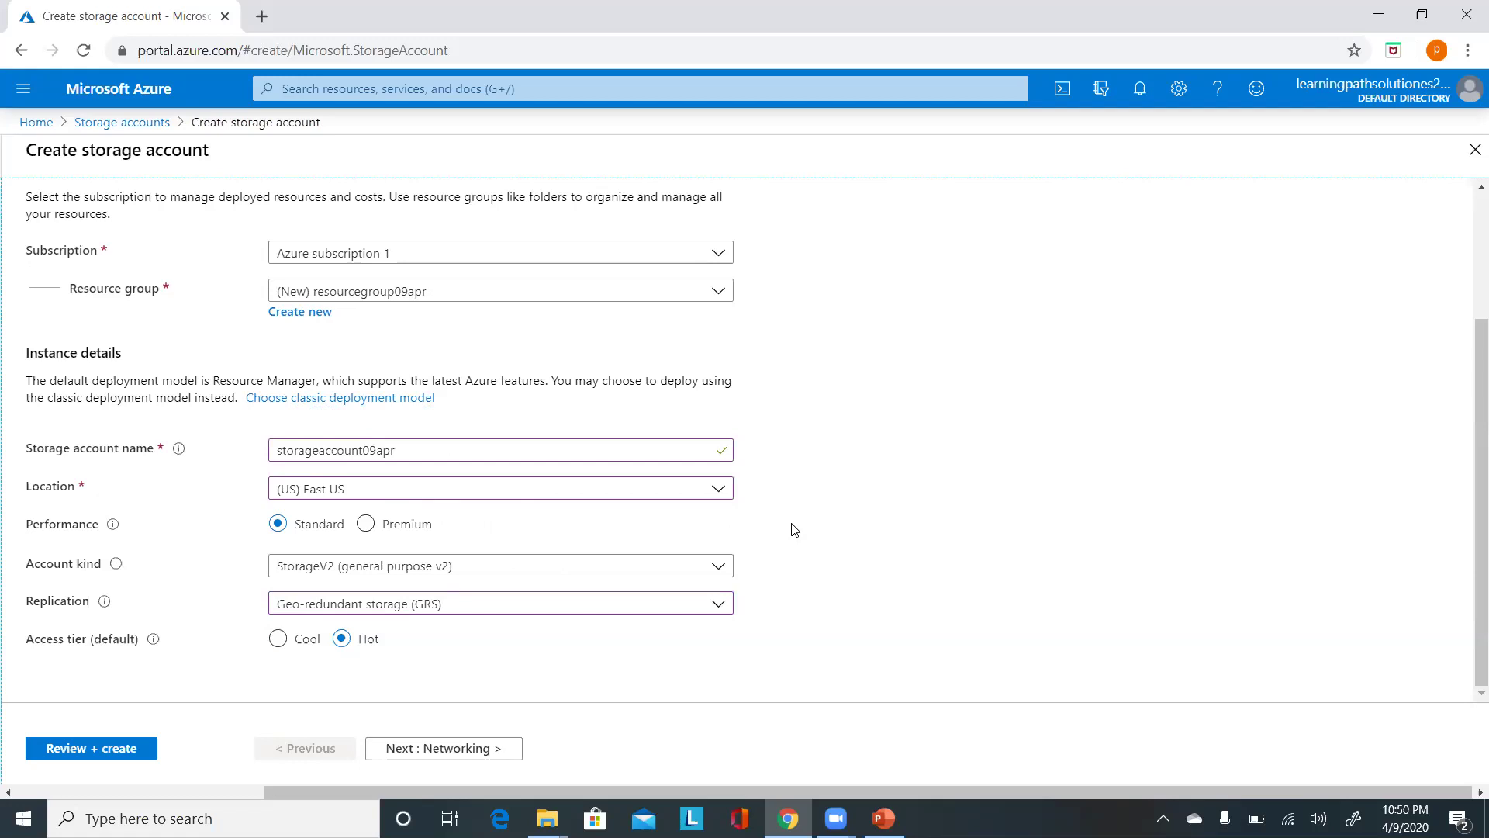
{"action": "left_click", "coordinate": [454, 616]}
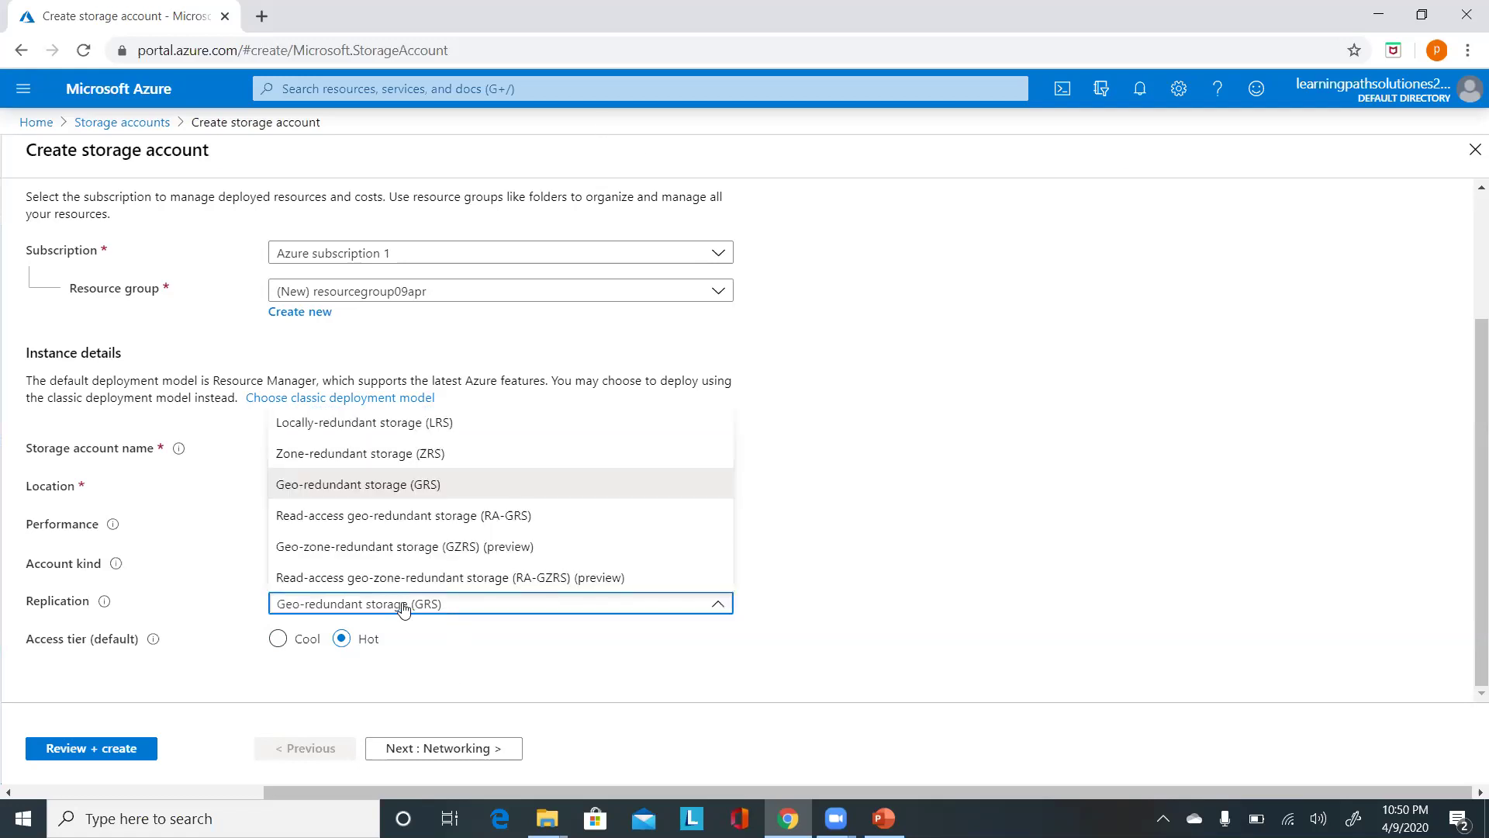
{"action": "left_click", "coordinate": [335, 424]}
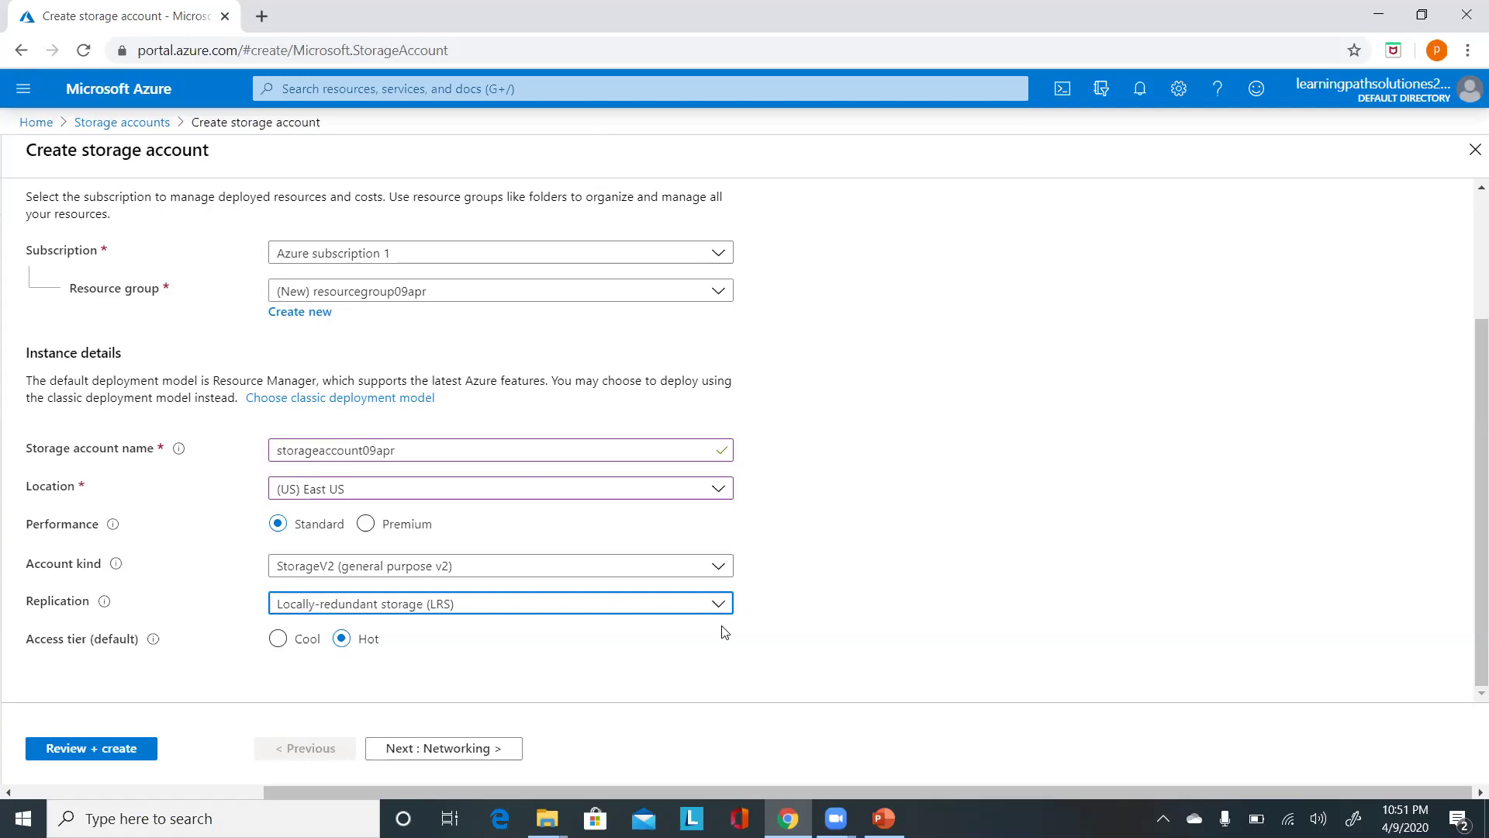
Step: Go on to the networking settings of the new storage account
{"action": "scroll", "coordinate": [369, 613], "scroll_direction": "up", "scroll_amount": 2}
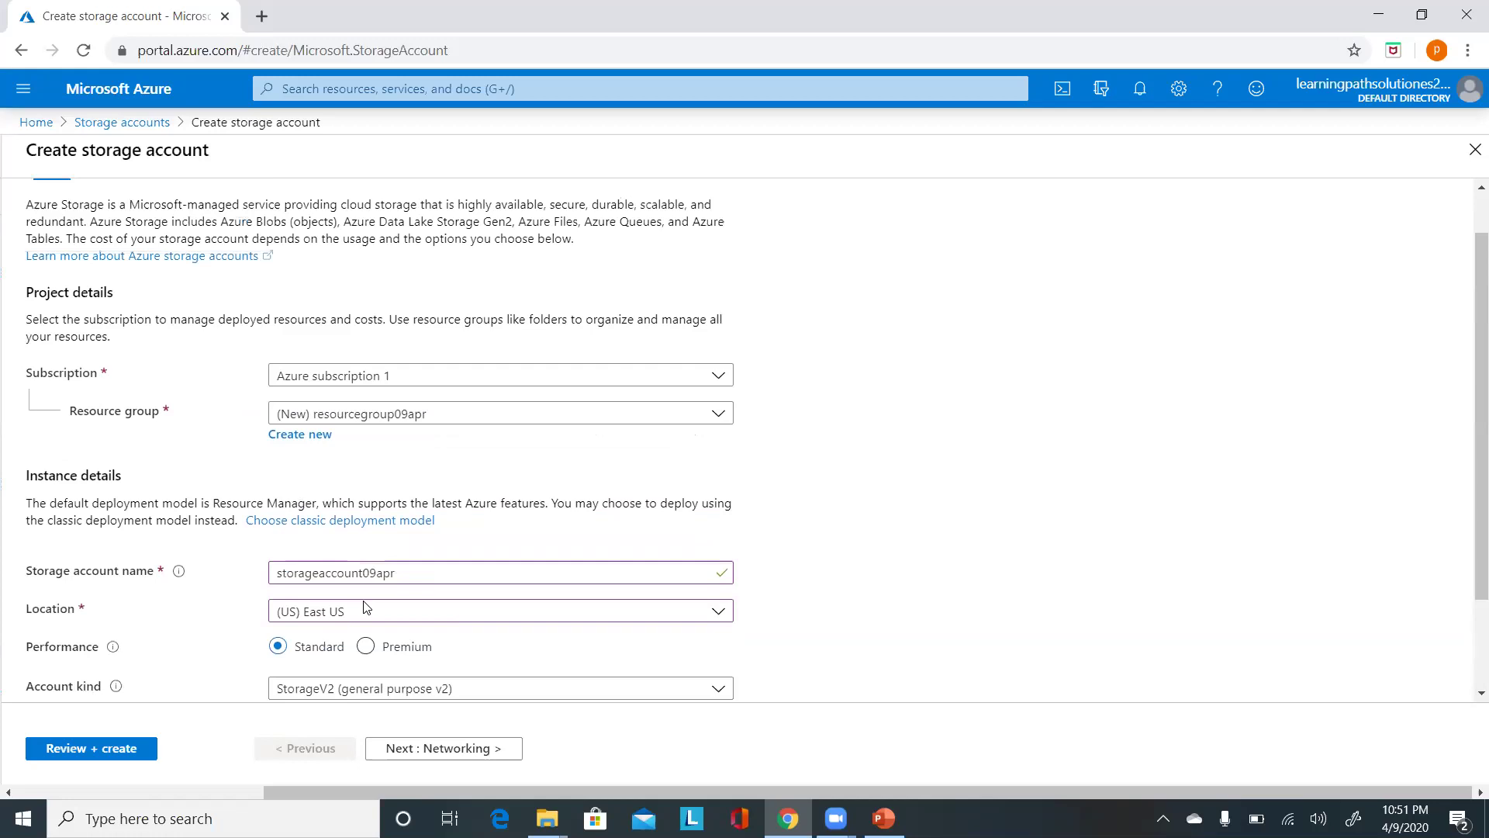
{"action": "scroll", "coordinate": [367, 606], "scroll_direction": "up", "scroll_amount": 1}
{"action": "left_click", "coordinate": [130, 221]}
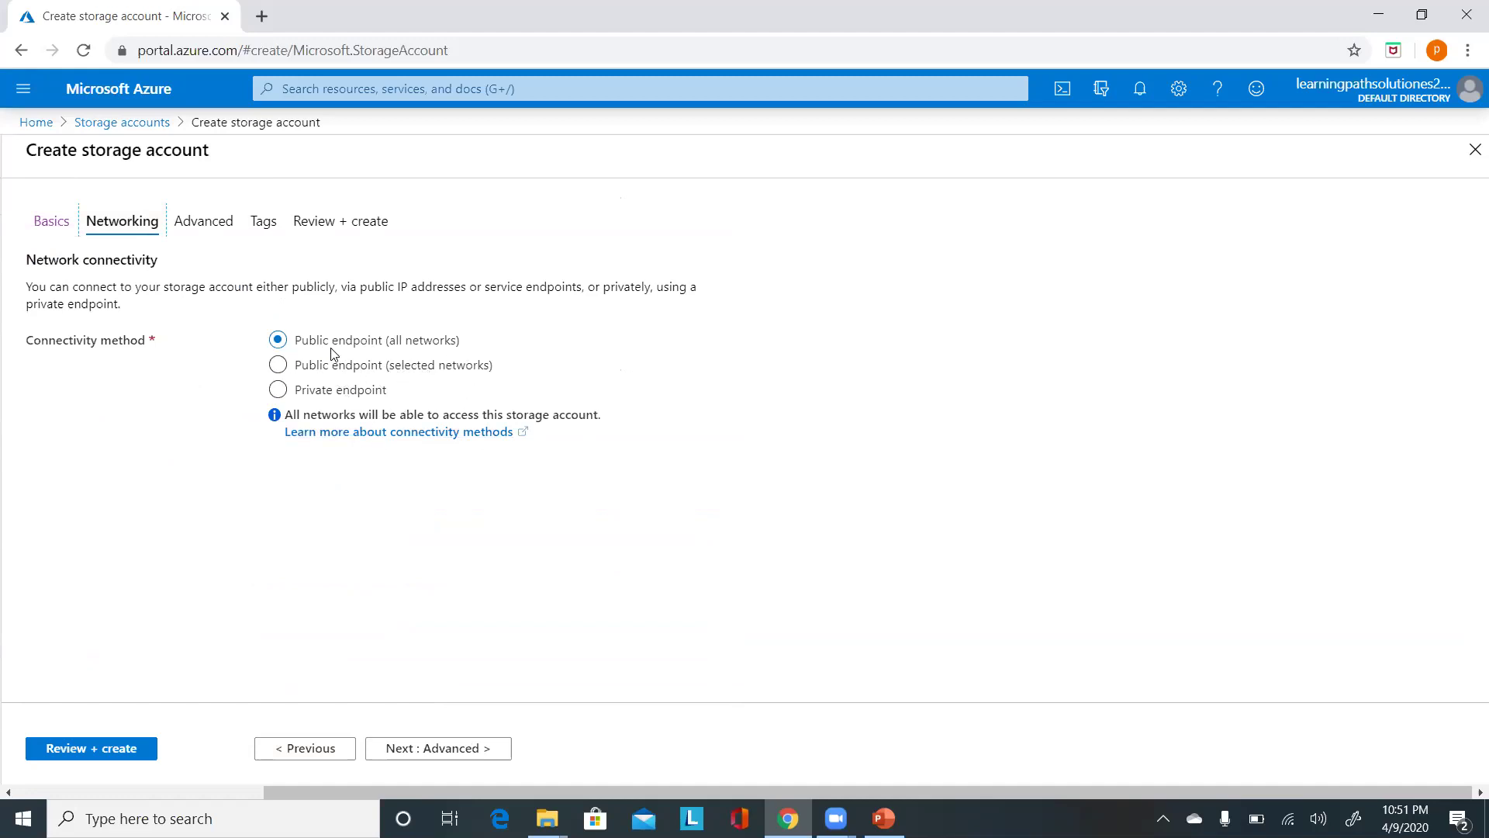
Step: Try Public endpoint (selected networks) as the connectivity method, return it to Public endpoint (all networks), and view the advanced settings
{"action": "left_click", "coordinate": [277, 365]}
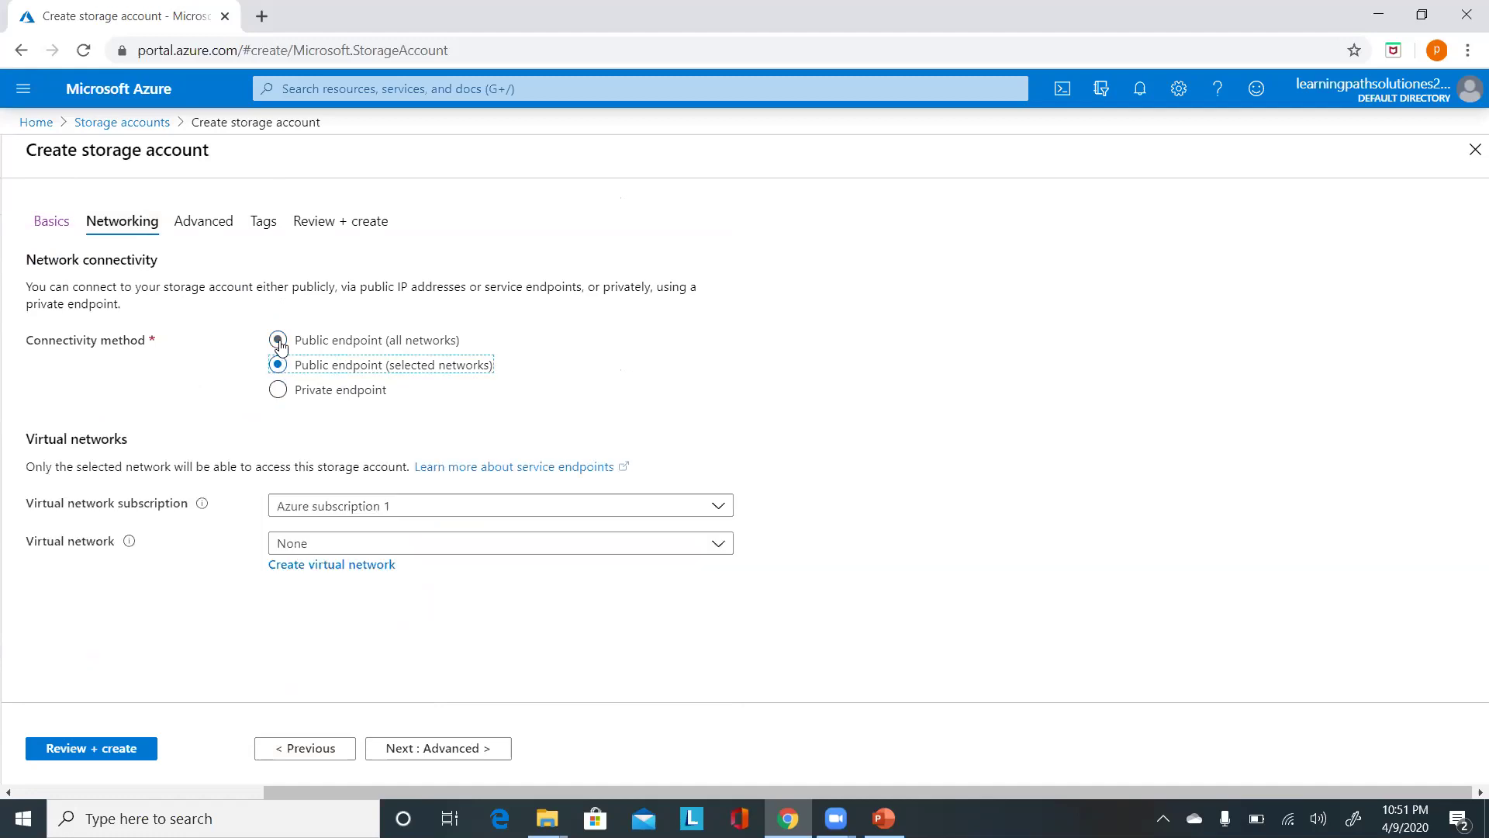
{"action": "left_click", "coordinate": [278, 342]}
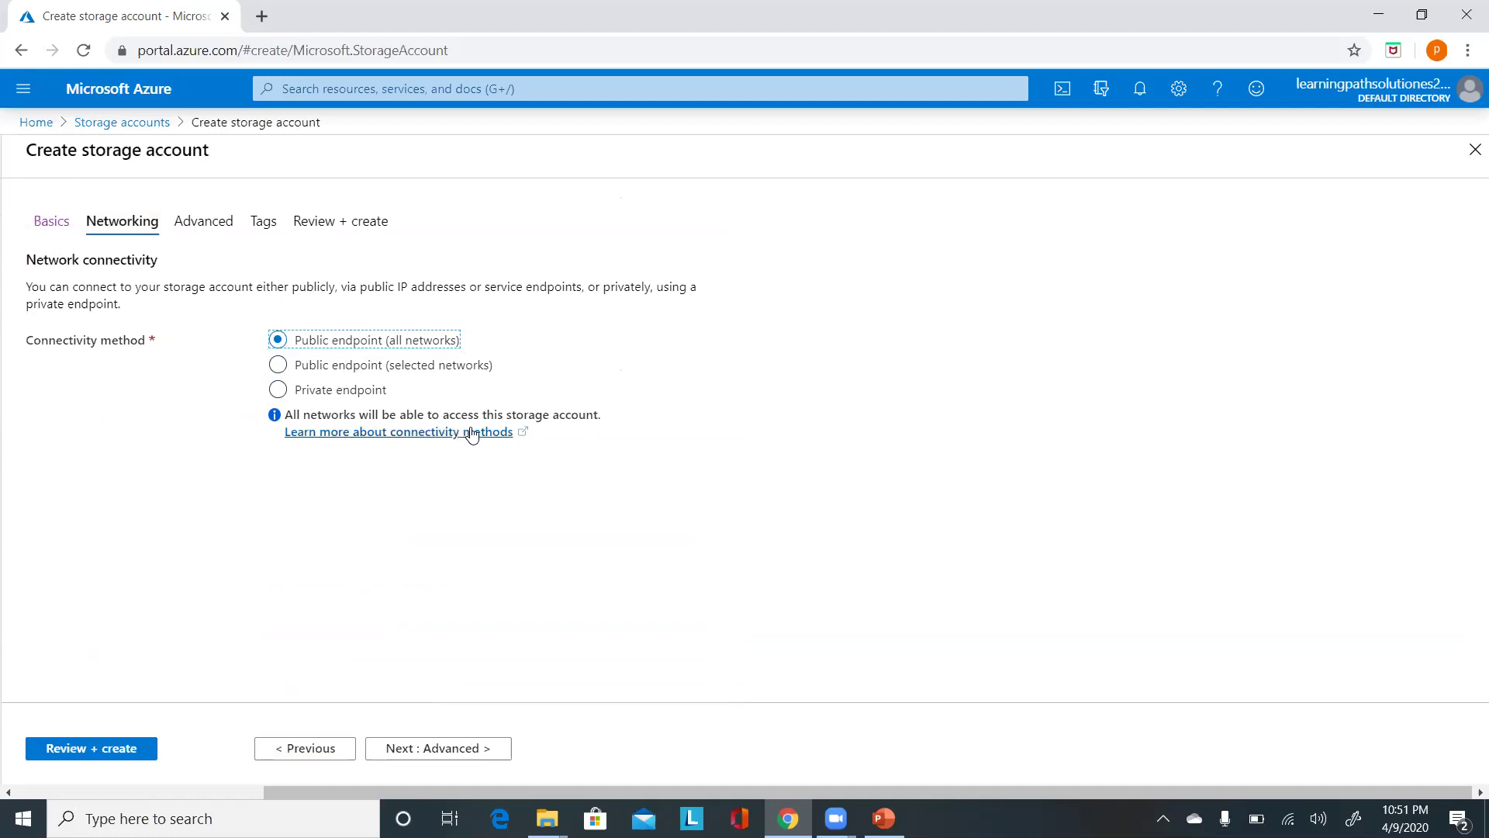
{"action": "left_click", "coordinate": [211, 229]}
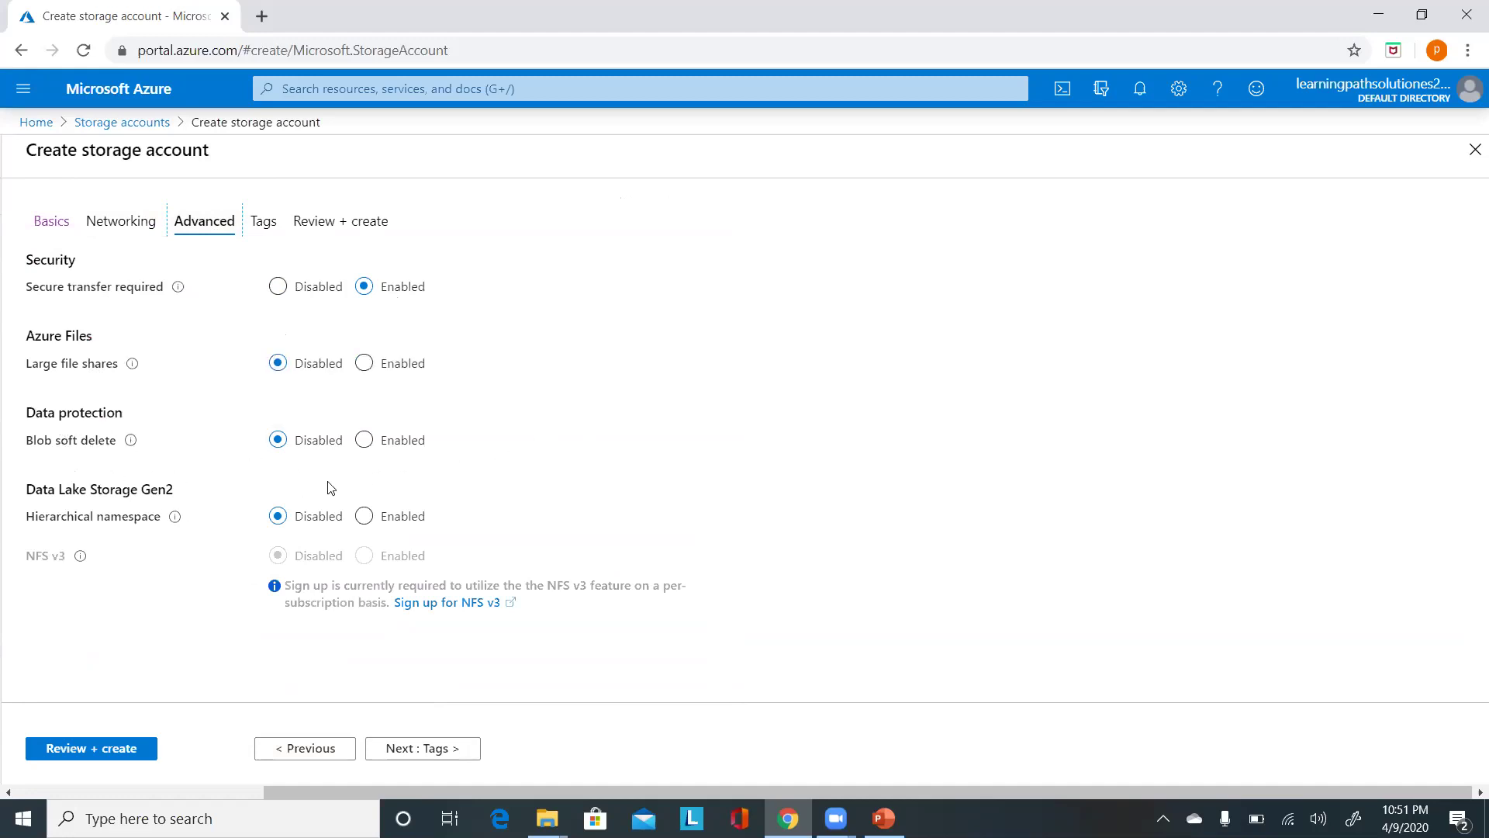
{"action": "left_click", "coordinate": [617, 297]}
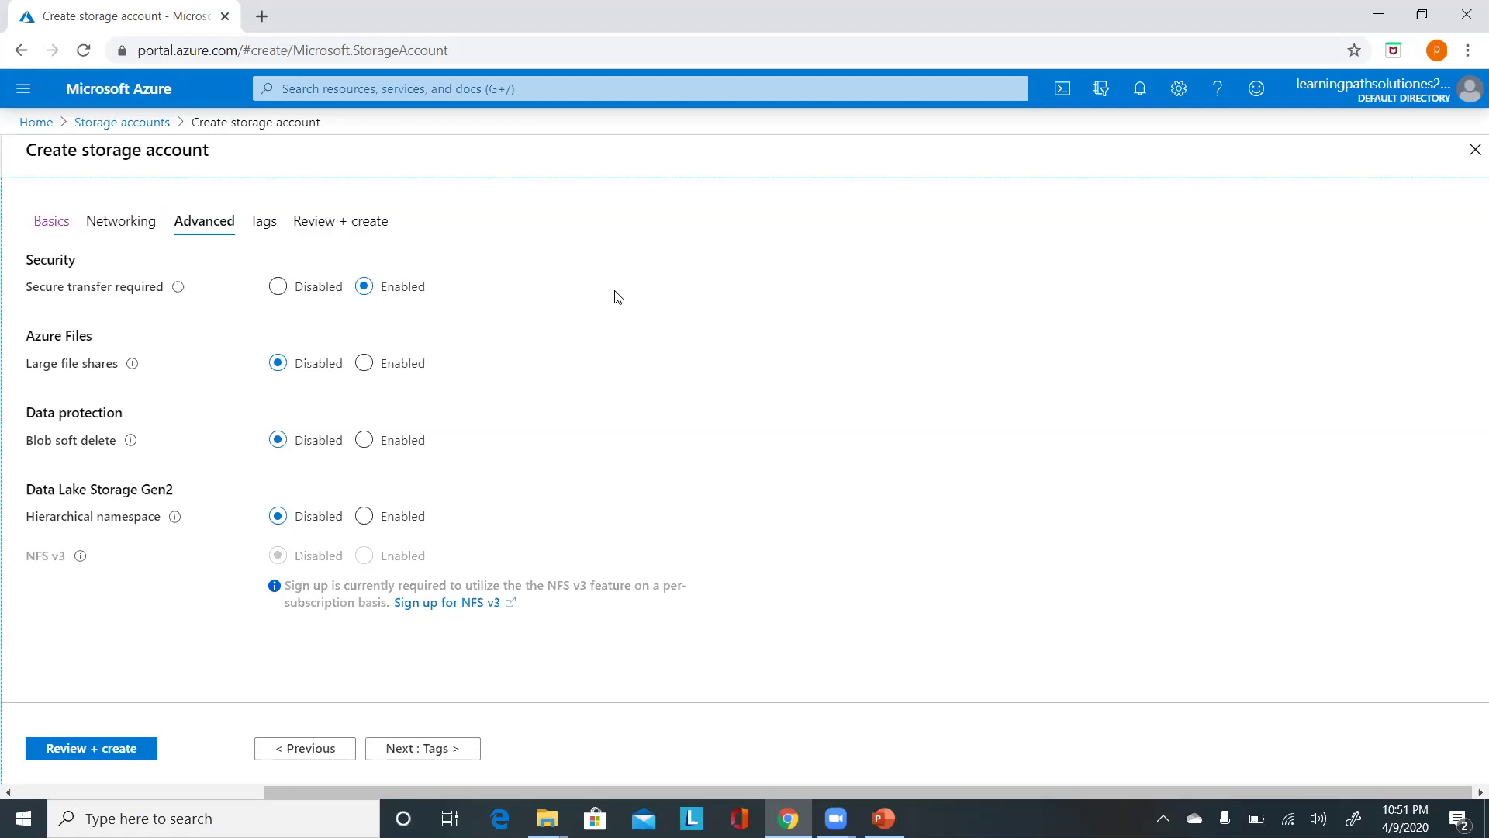
Step: Try adding a tag named billi to the storage account, and remove the tag row again
{"action": "left_click", "coordinate": [266, 227]}
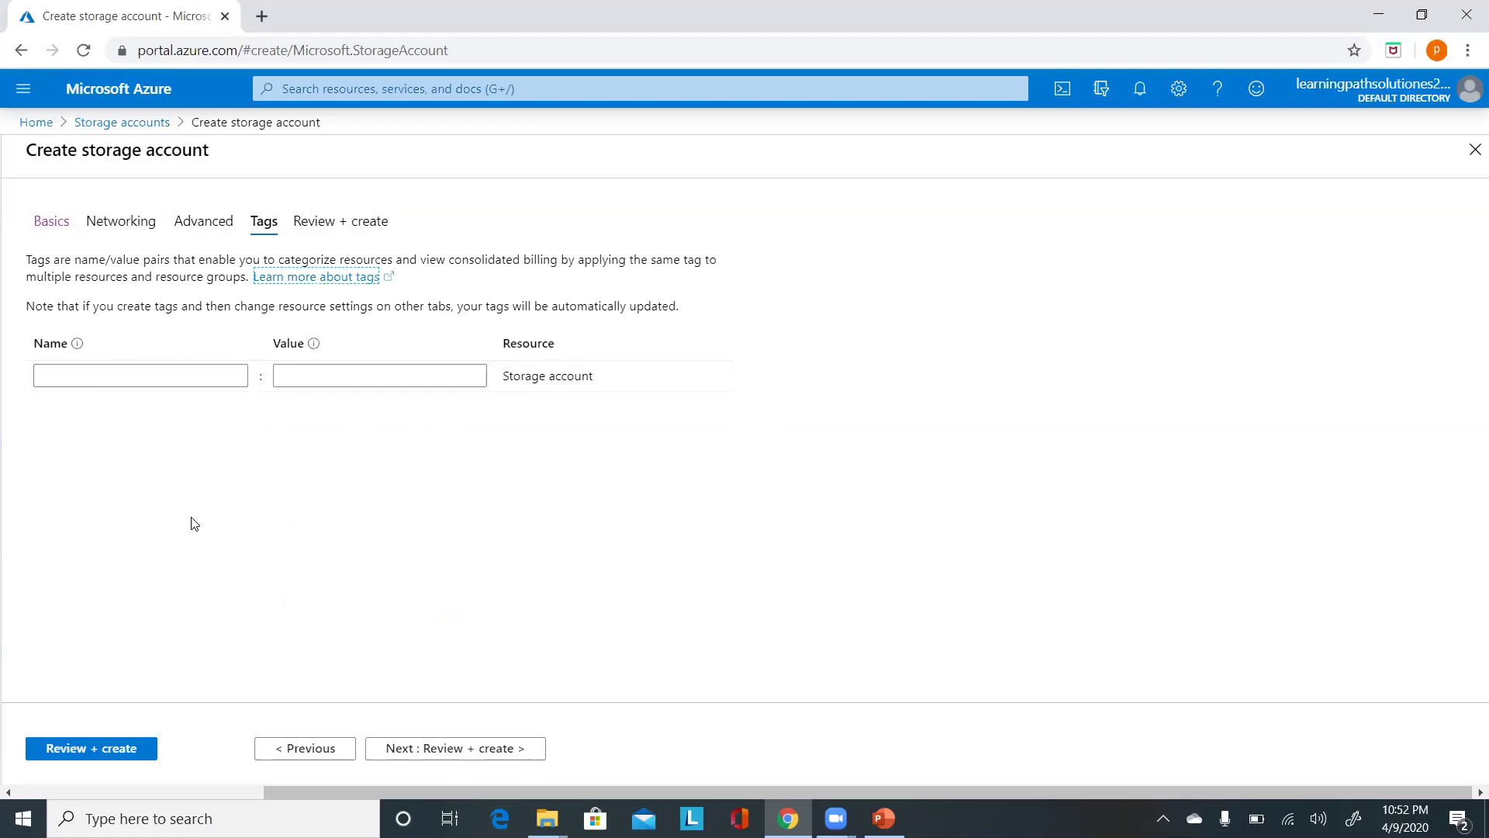
{"action": "left_click", "coordinate": [130, 371]}
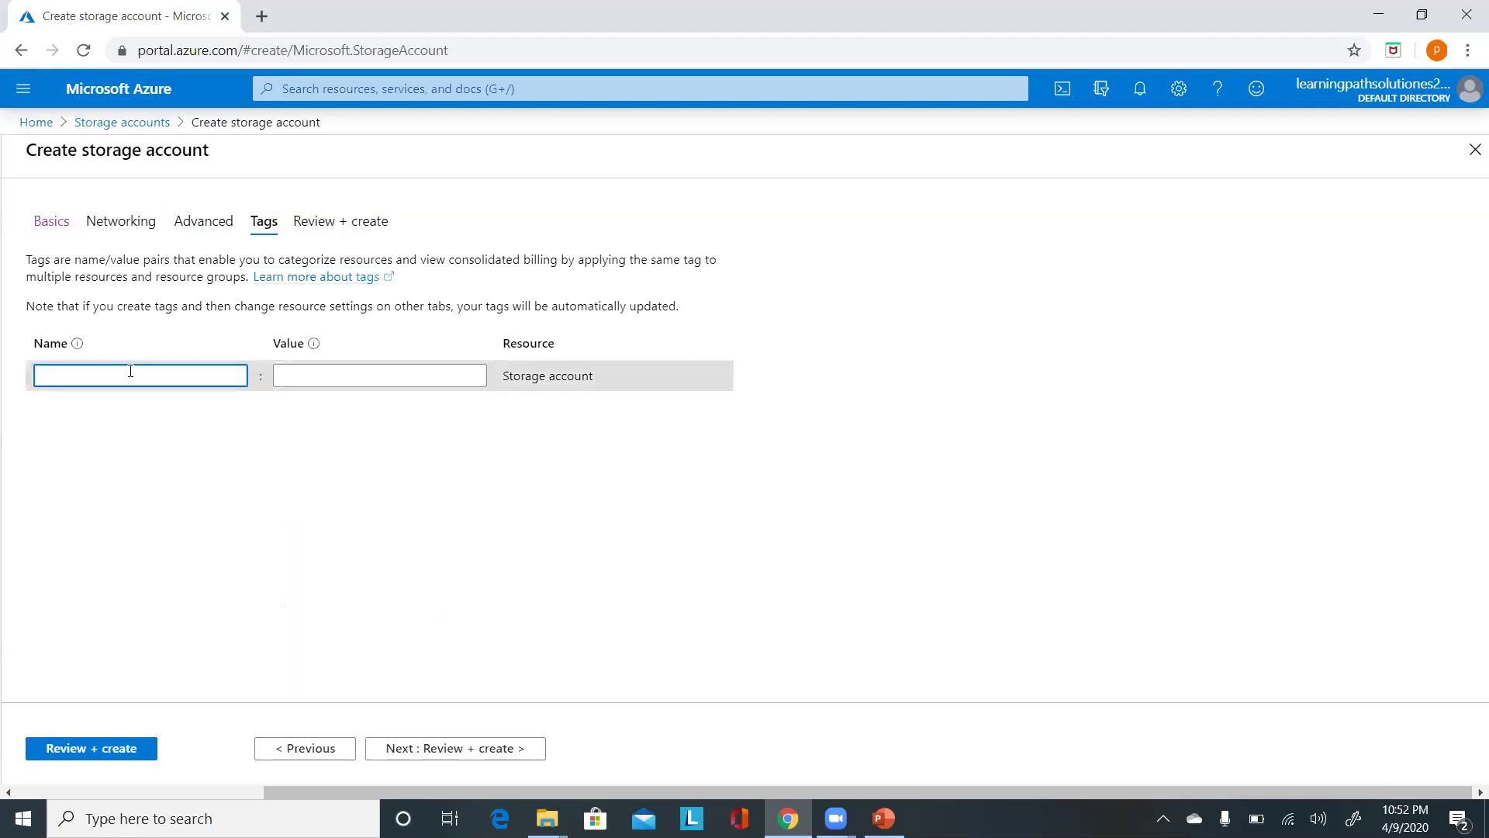
{"action": "type", "text": "billi"}
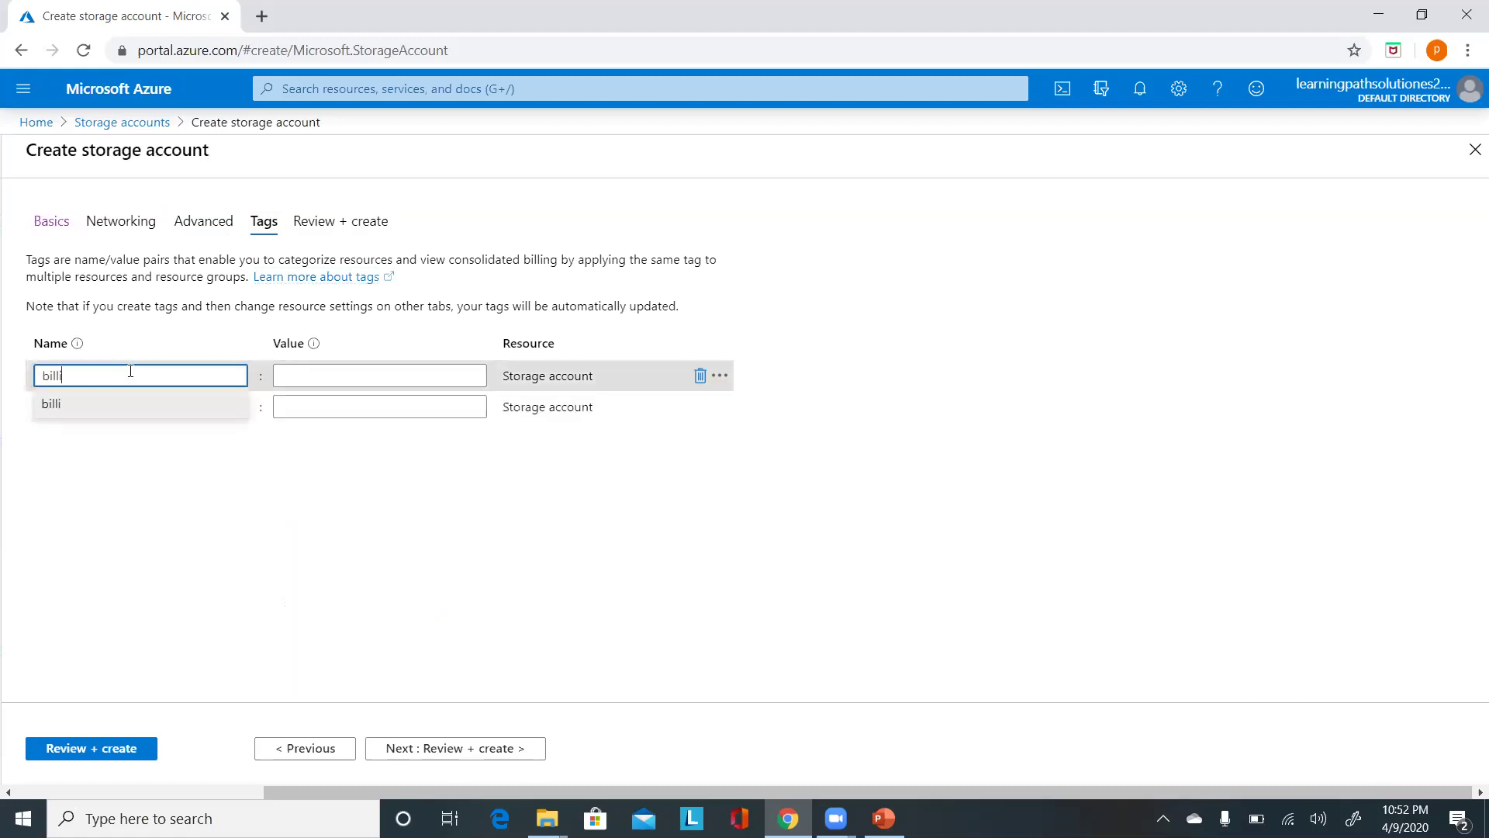
{"action": "key", "text": "BackSpace"}
{"action": "key", "text": "BackSpace"}
{"action": "key", "text": "BackSpace"}
{"action": "key", "text": "BackSpace"}
{"action": "double_click", "coordinate": [634, 389]}
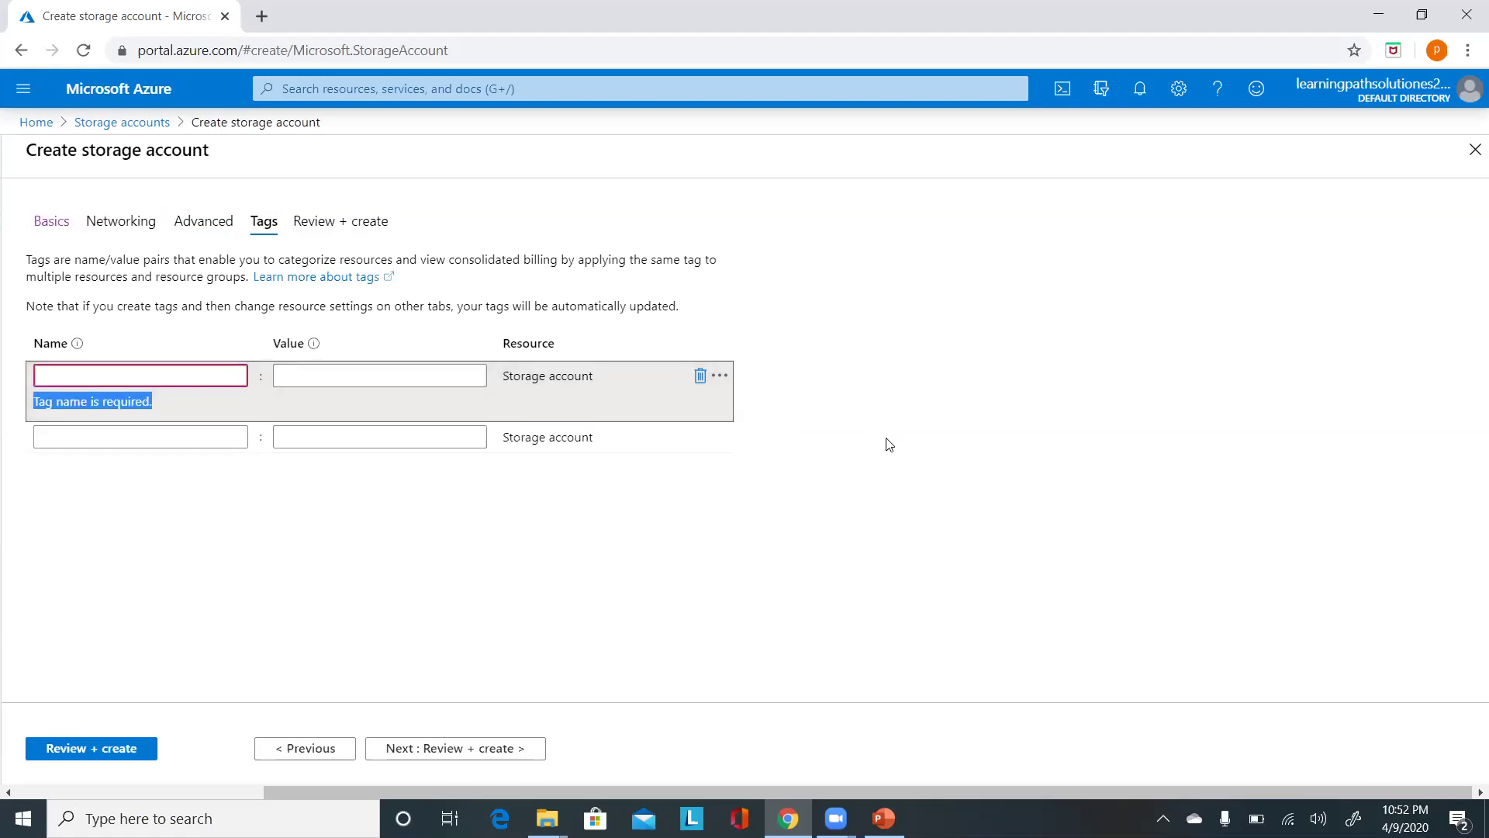
{"action": "left_click", "coordinate": [326, 221]}
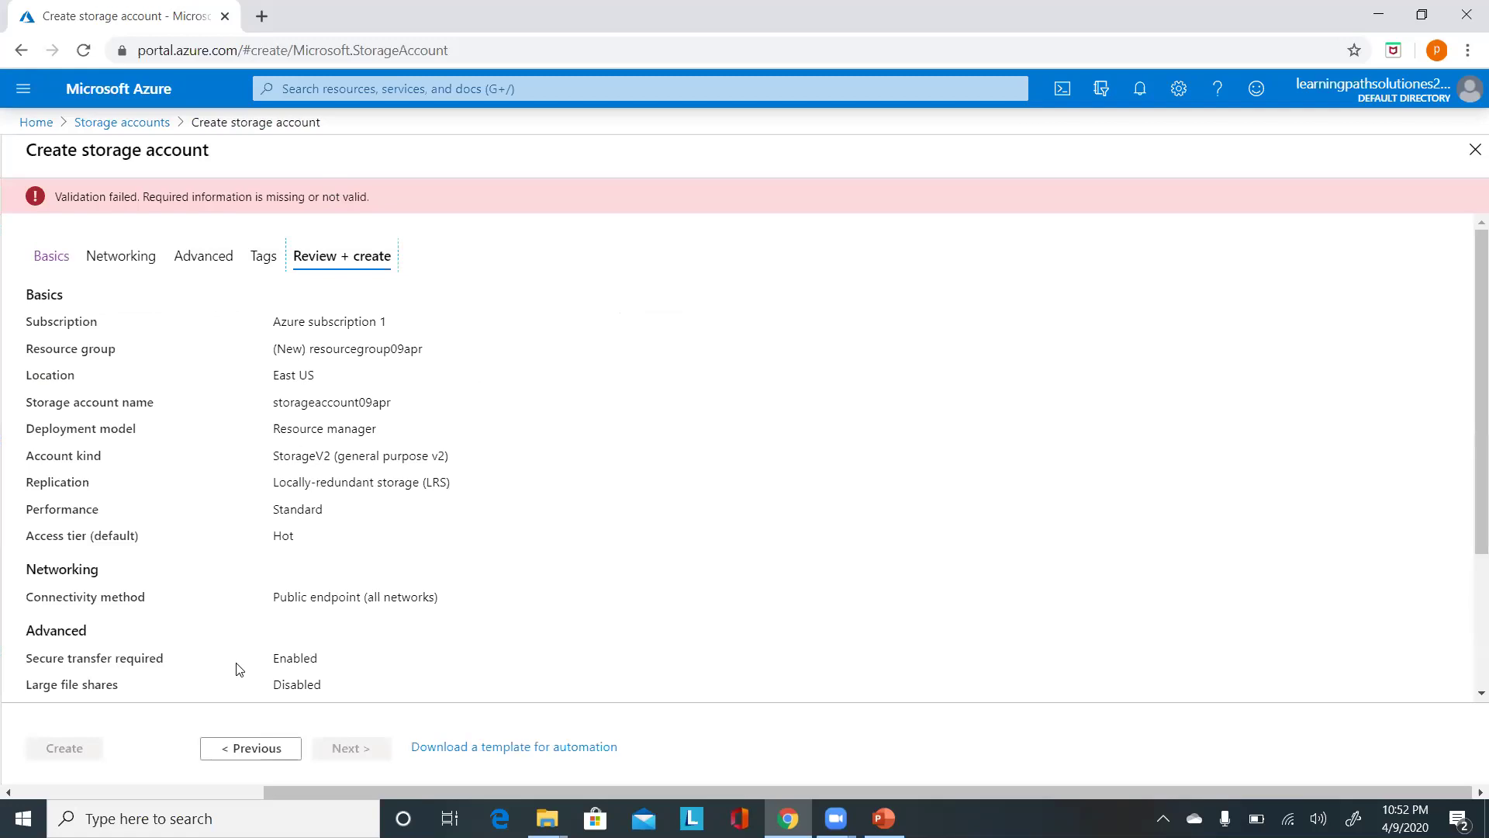
{"action": "left_click", "coordinate": [231, 749]}
{"action": "left_click", "coordinate": [699, 376]}
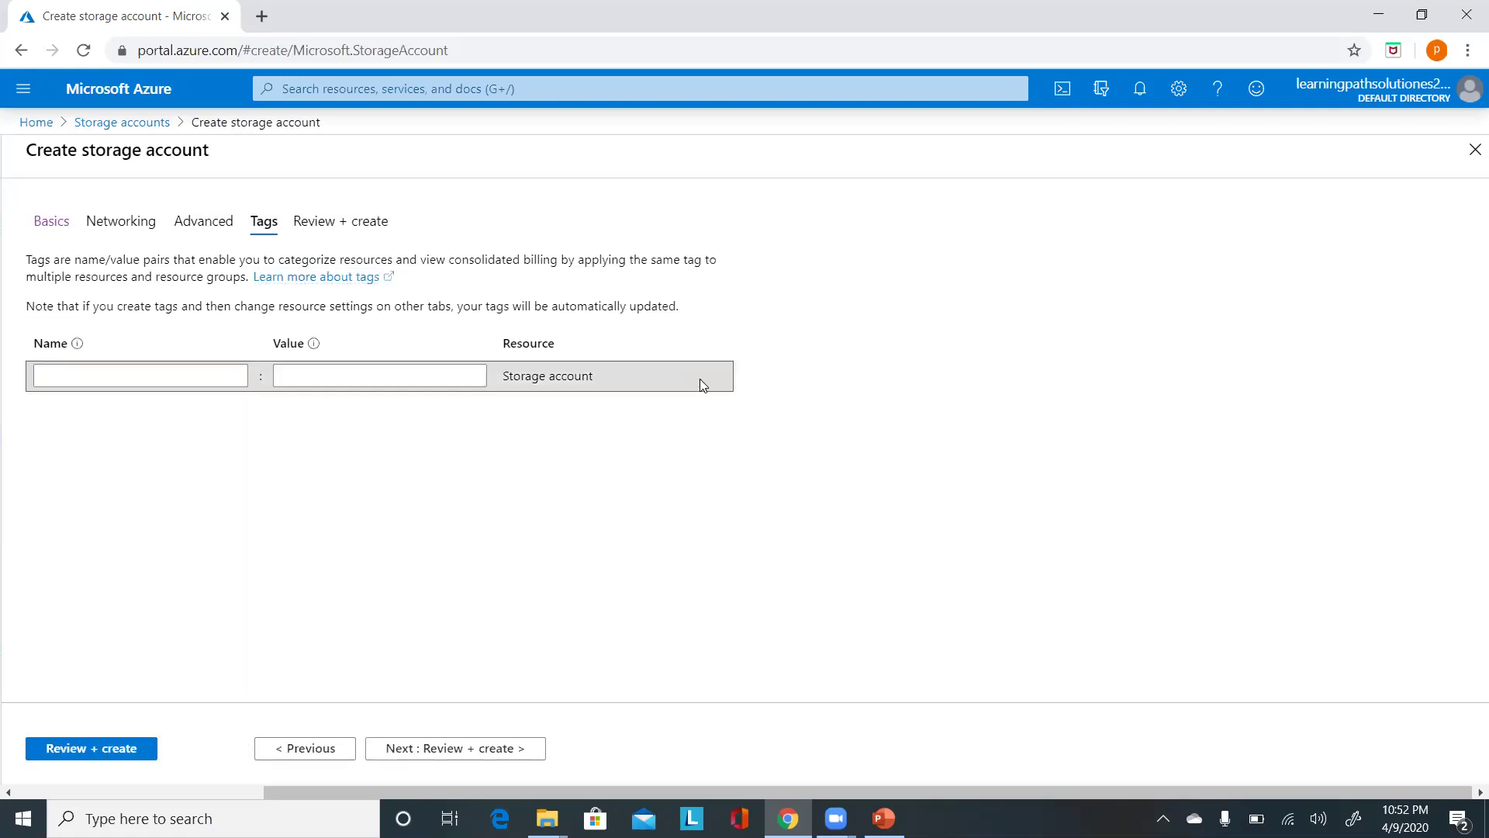
Step: Create the storage account from the reviewed settings and check its deployment in the portal notifications
{"action": "left_click", "coordinate": [346, 226]}
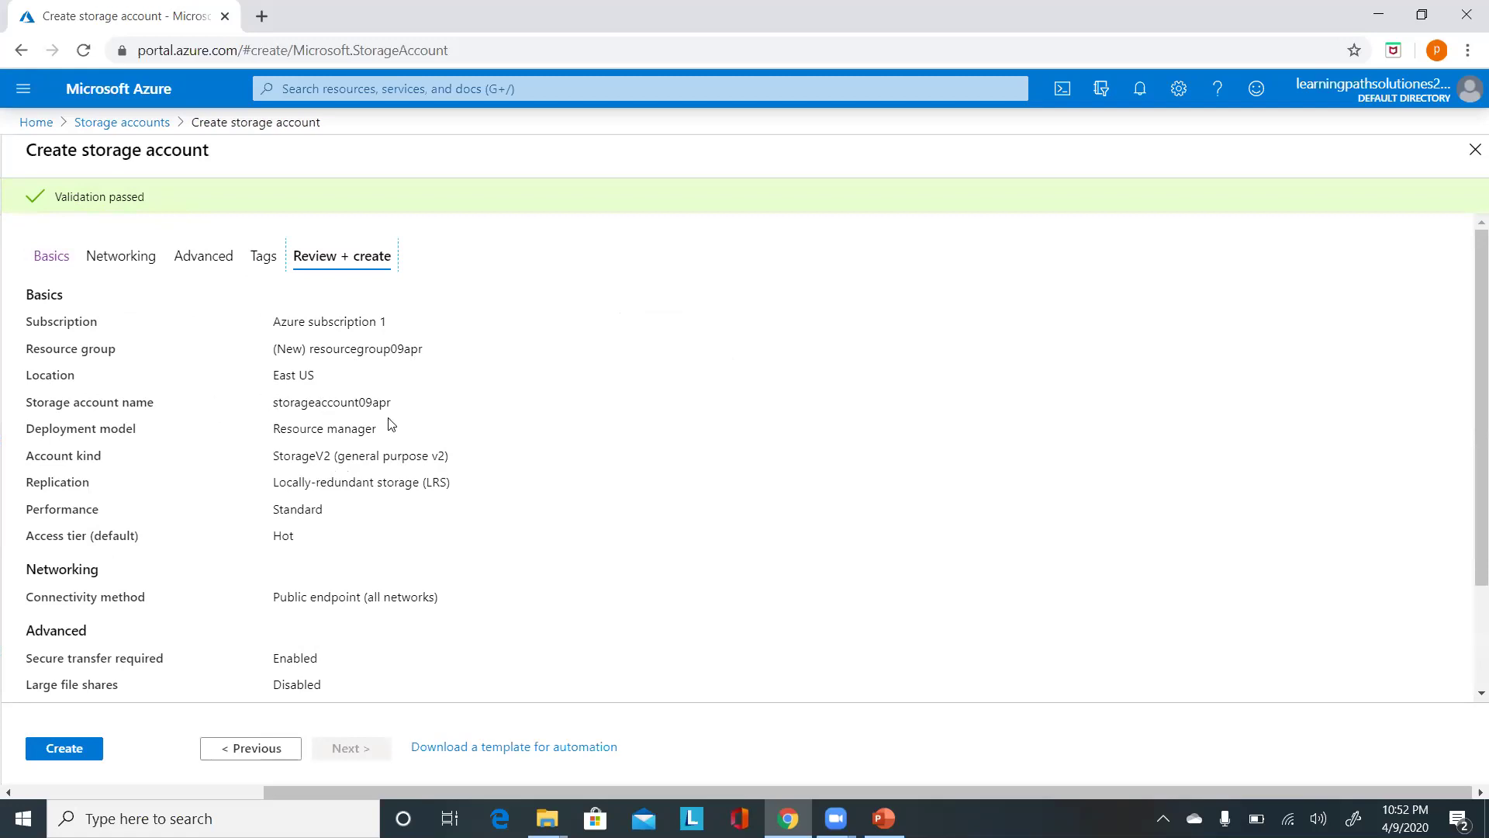
{"action": "left_click", "coordinate": [73, 750]}
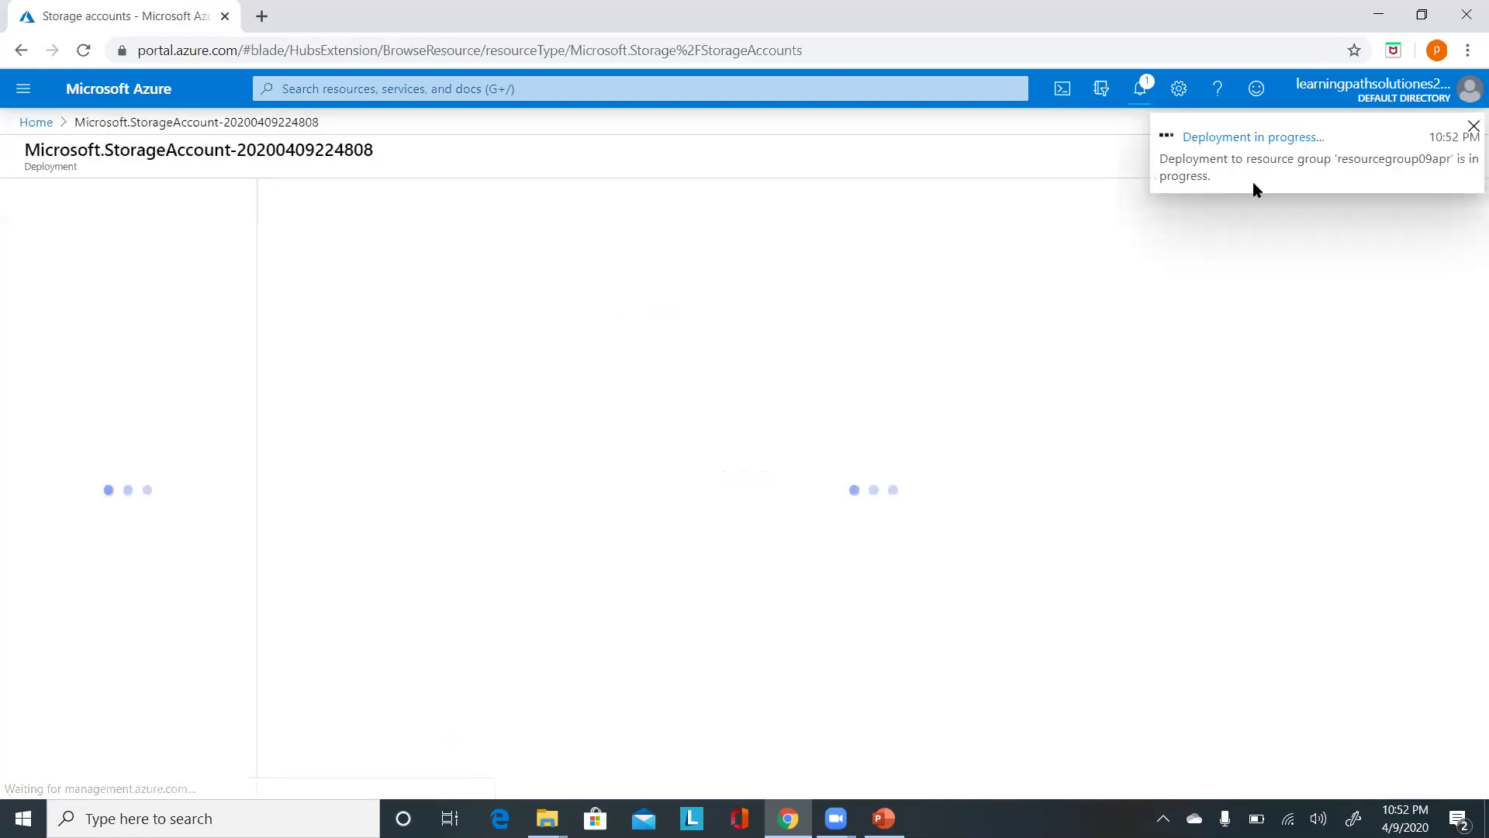
{"action": "left_click", "coordinate": [1141, 90]}
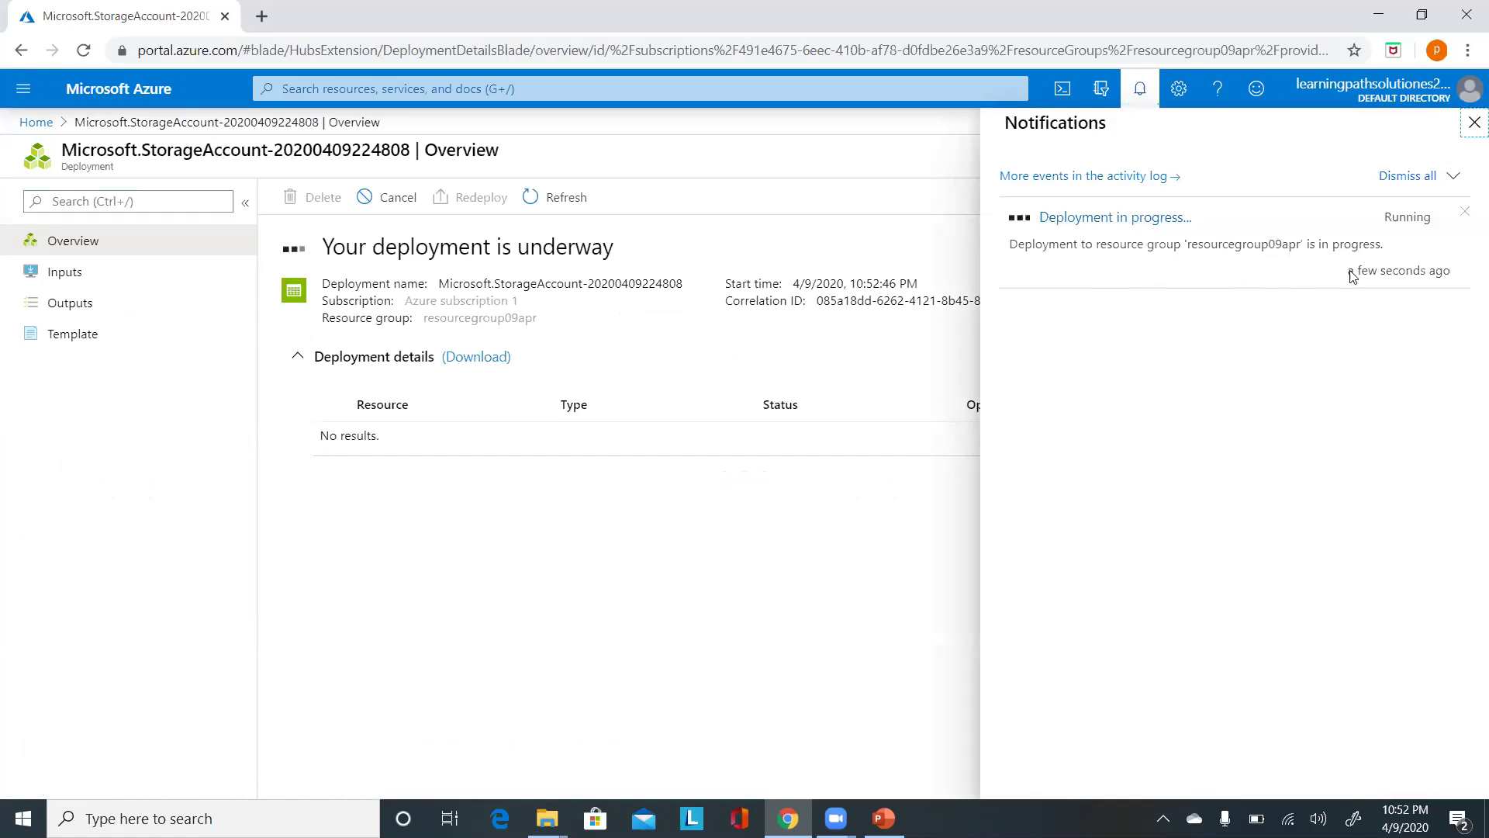
{"action": "left_click", "coordinate": [746, 447]}
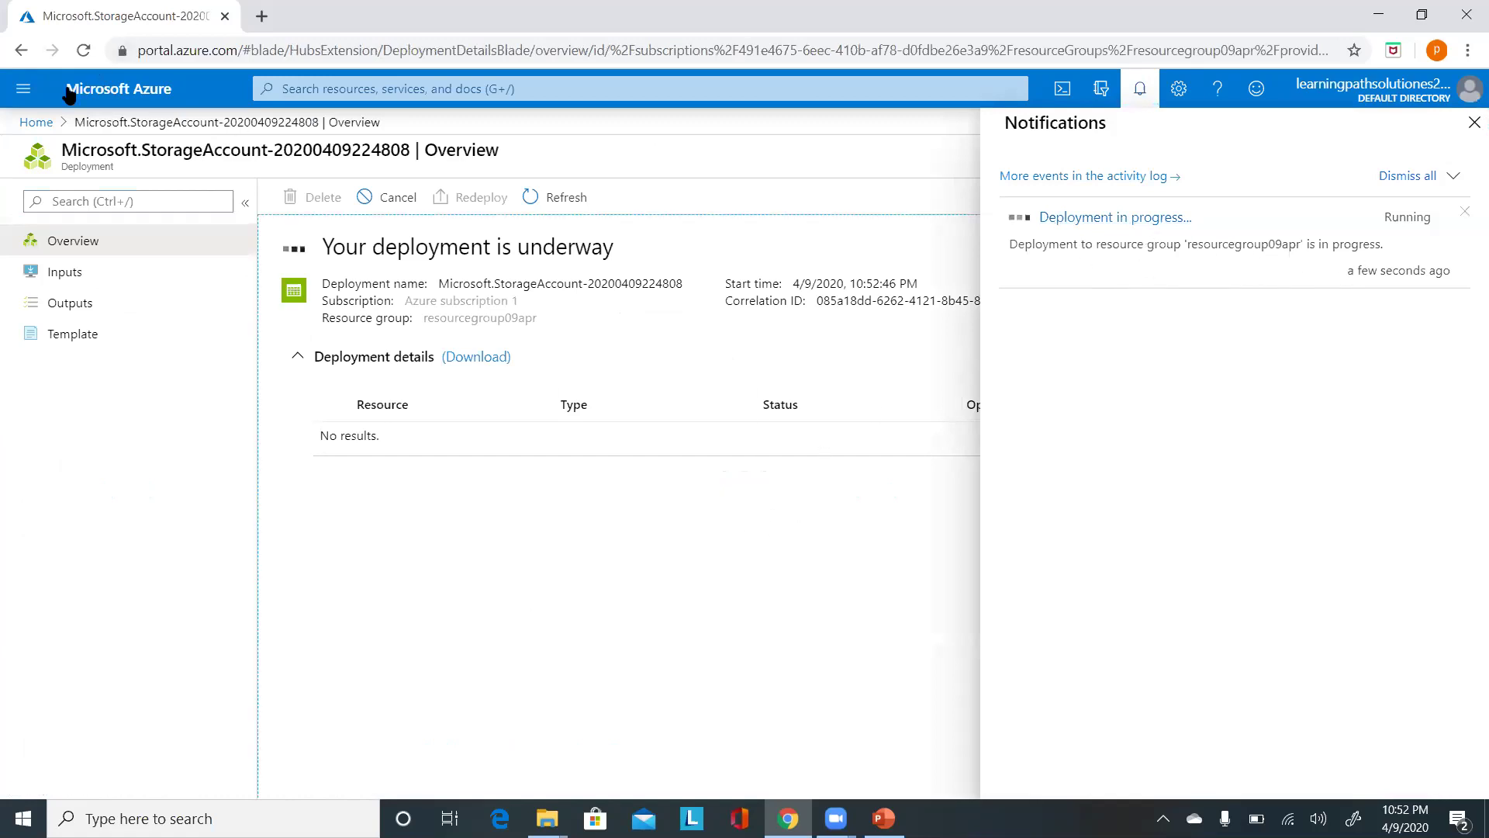
Step: Return to the portal home, reload the list of resource groups, and open resourcegroup09apr
{"action": "left_click", "coordinate": [36, 123]}
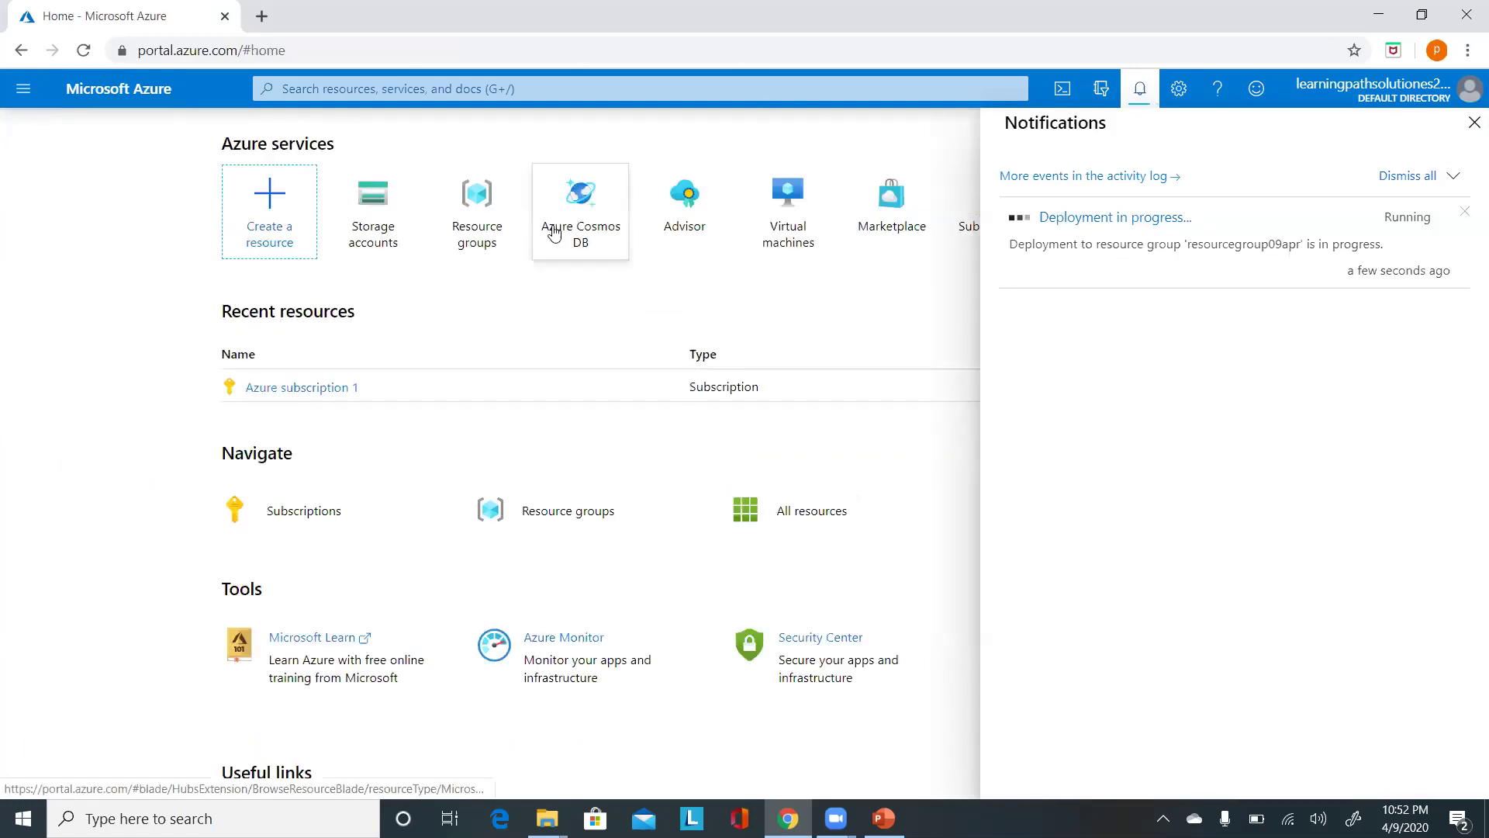
{"action": "left_click", "coordinate": [468, 227]}
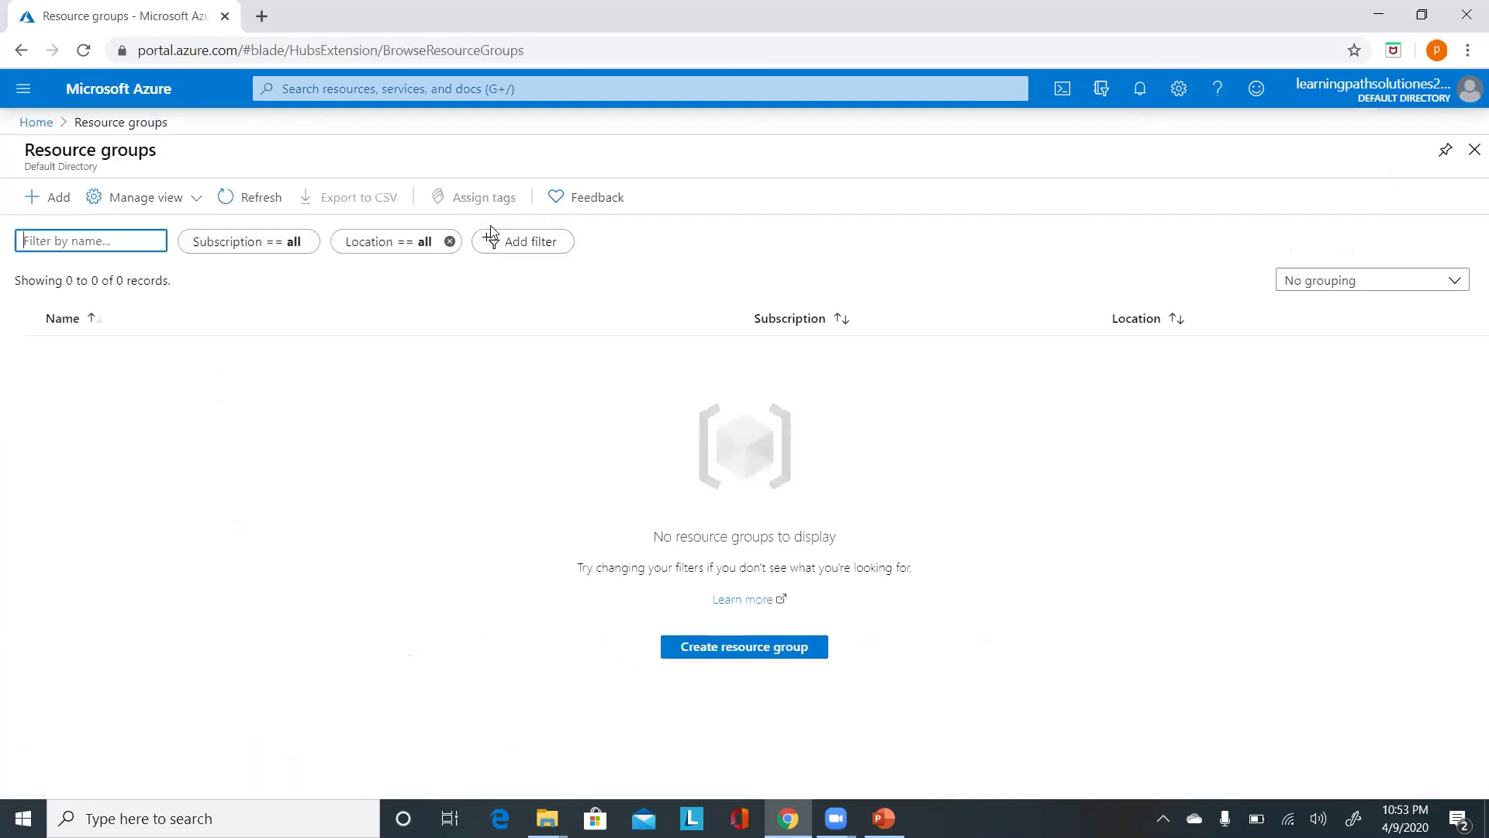
{"action": "left_click", "coordinate": [83, 51]}
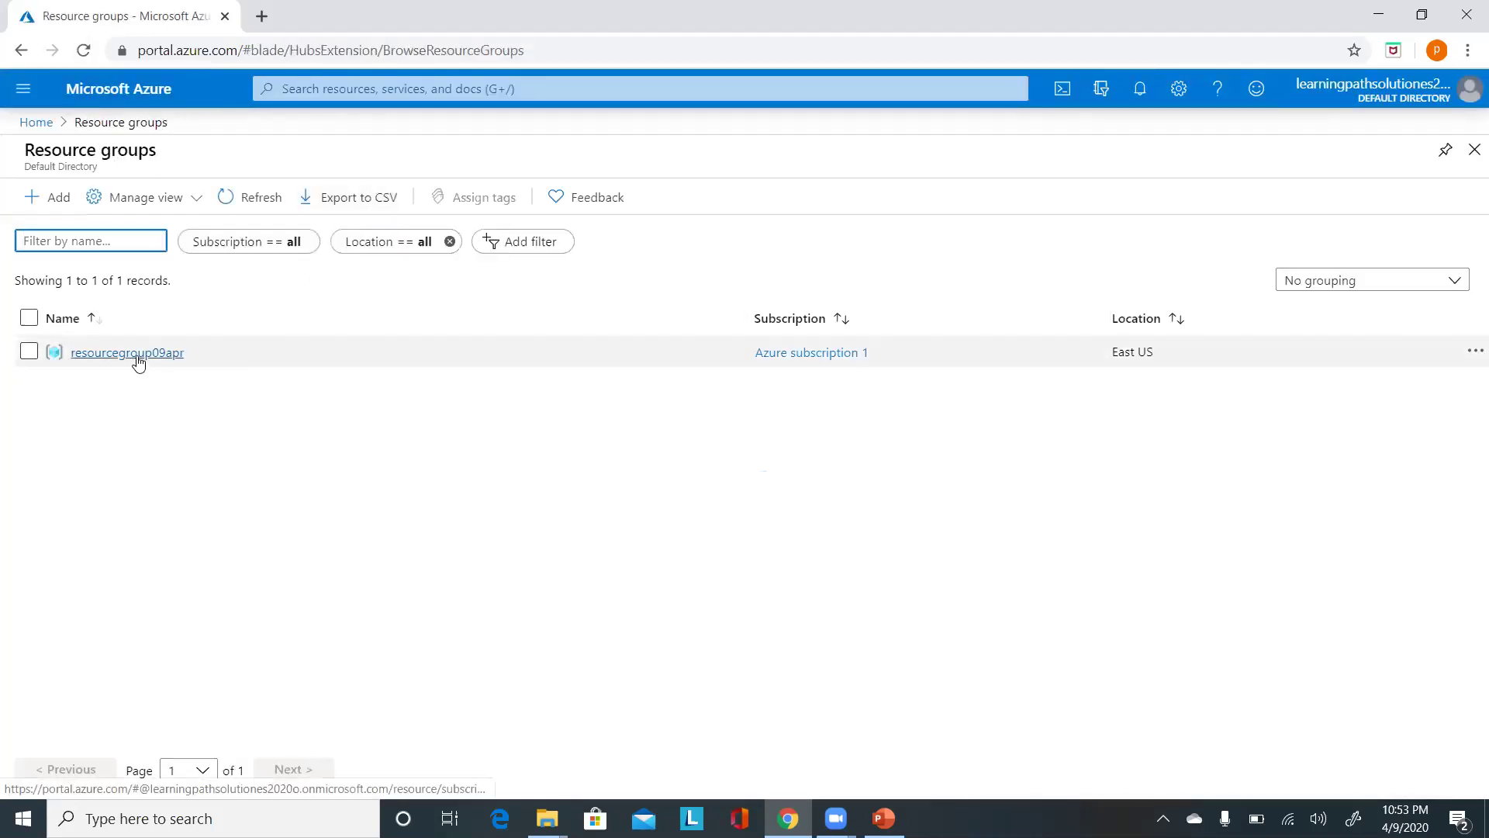
{"action": "left_click", "coordinate": [138, 355]}
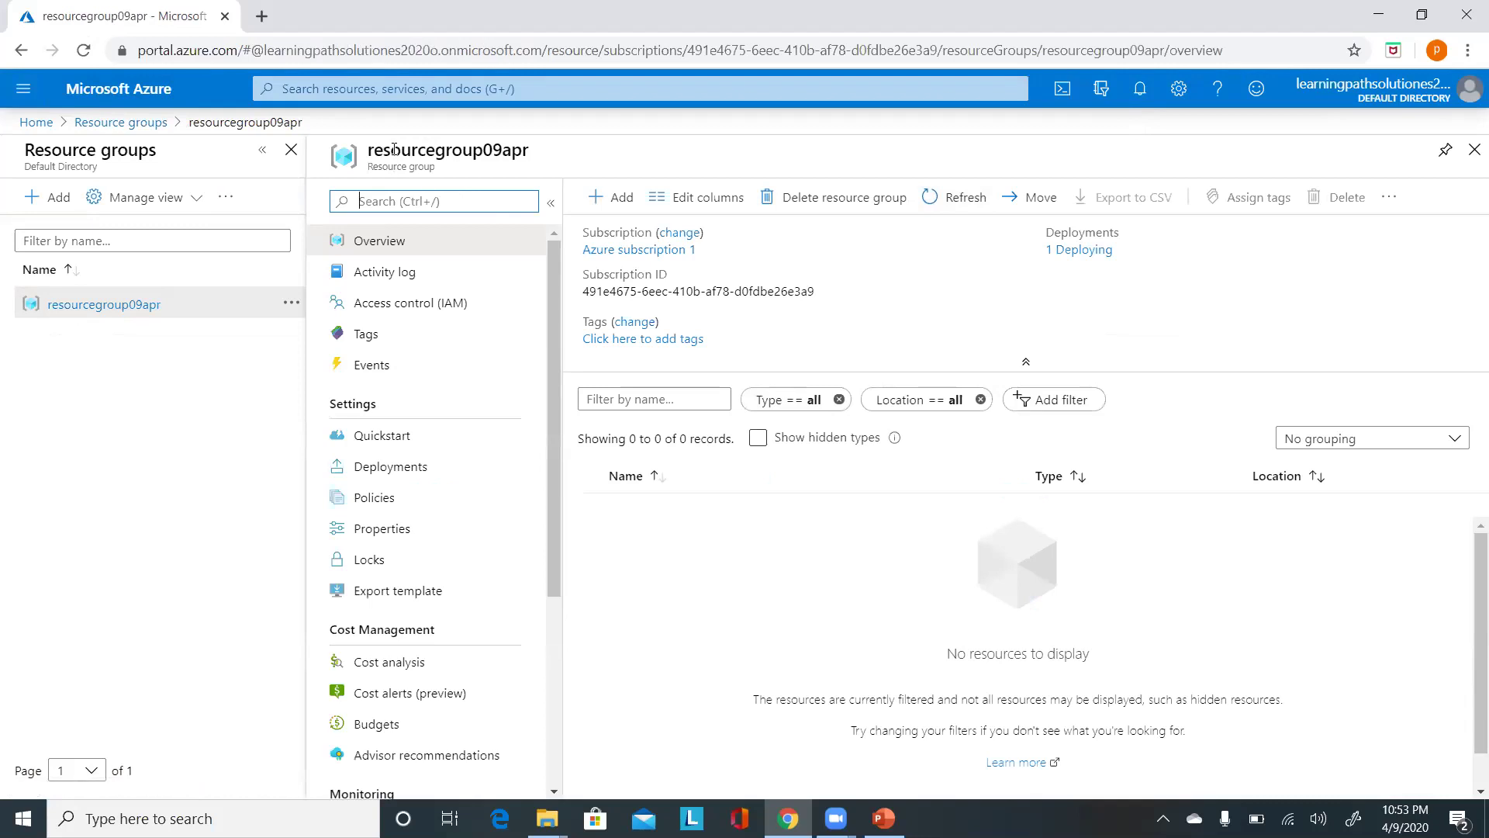
Step: Refresh the resource group's overview and check the portal notifications, dismissing the mail pop-up
{"action": "left_click", "coordinate": [952, 203]}
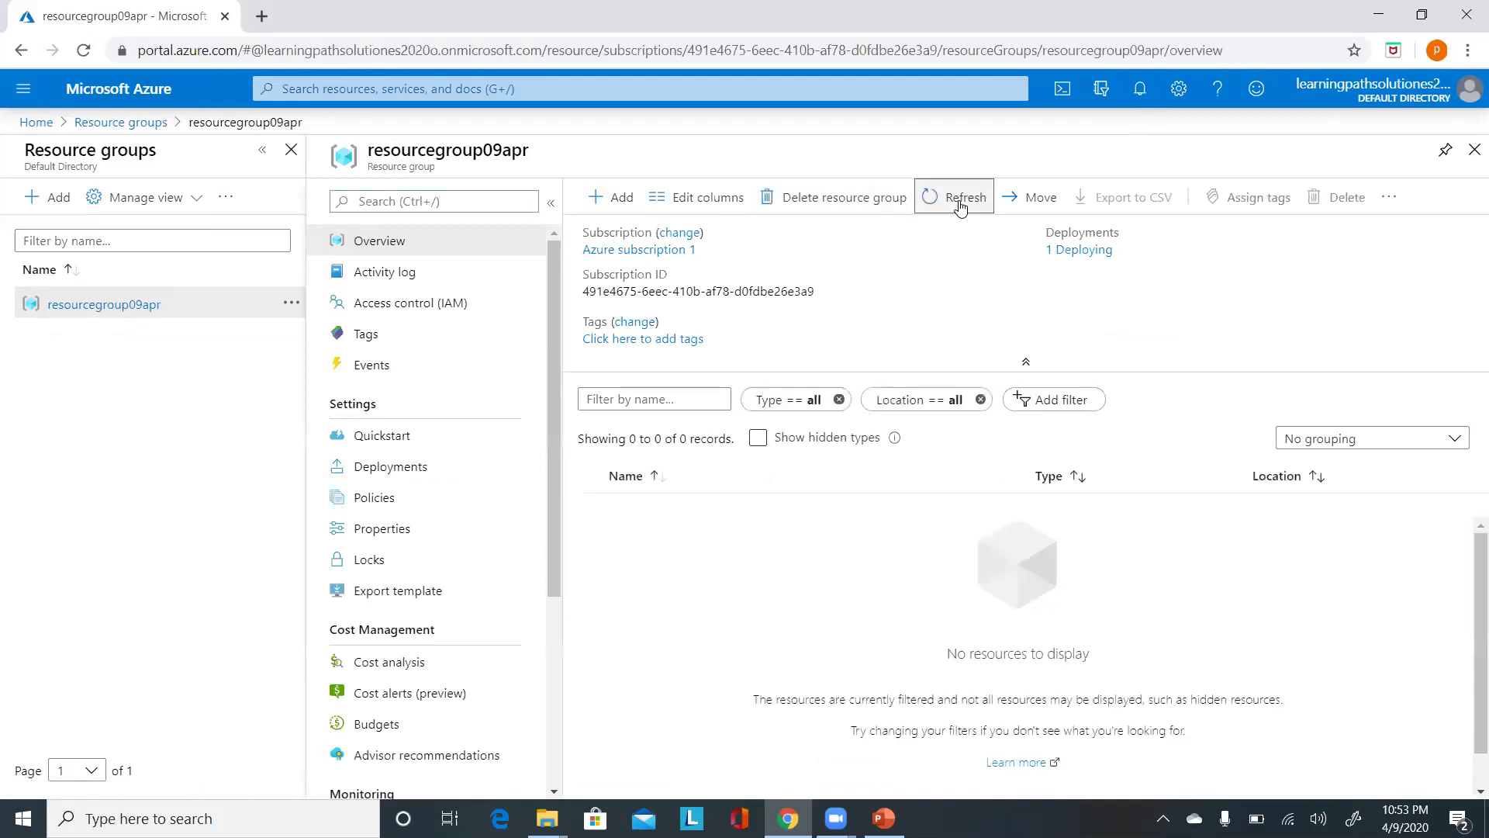
{"action": "left_click", "coordinate": [1148, 94]}
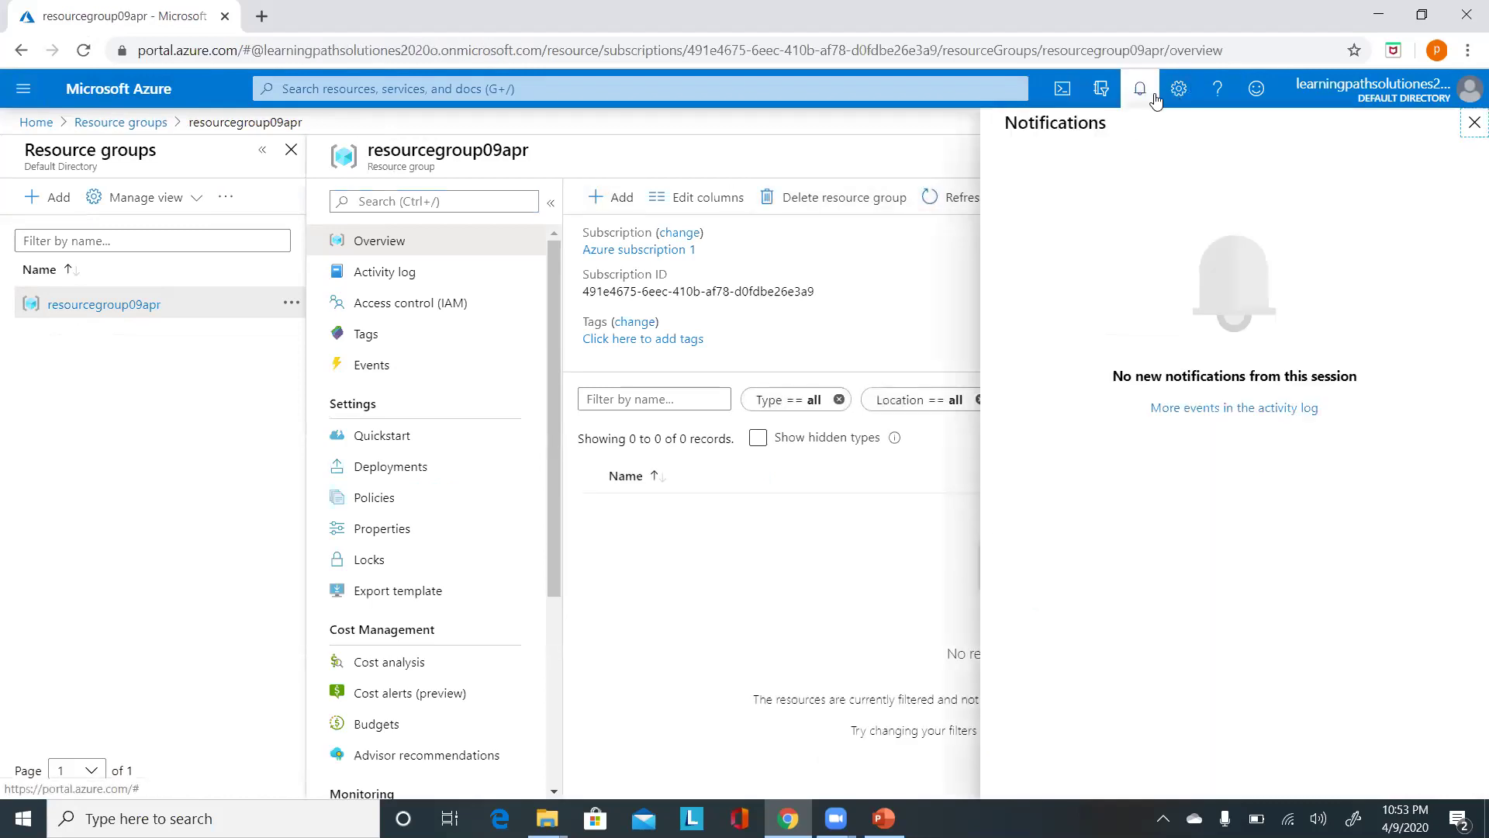
{"action": "left_click", "coordinate": [1471, 131]}
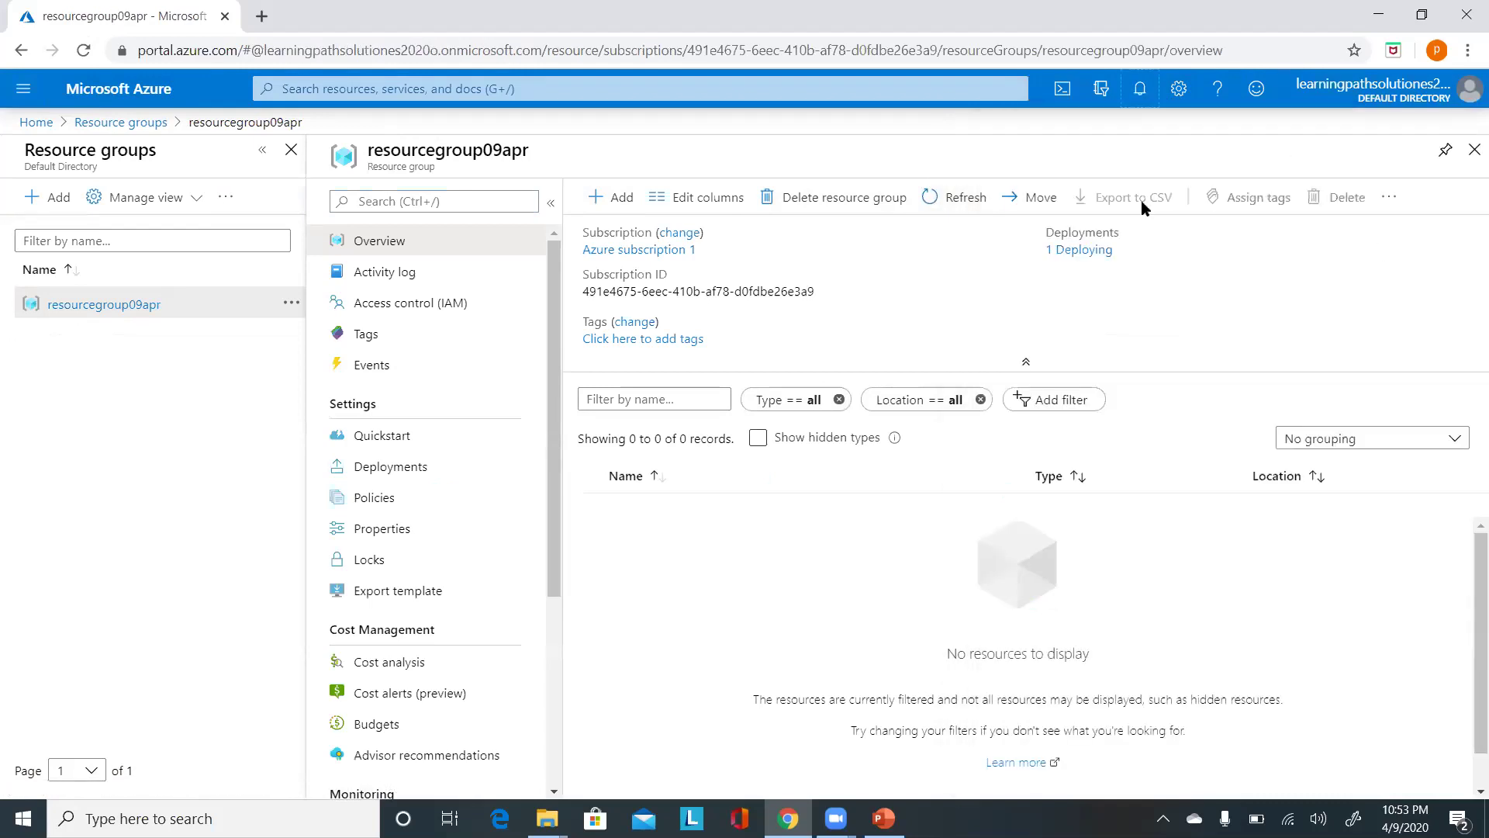
{"action": "left_click", "coordinate": [958, 200]}
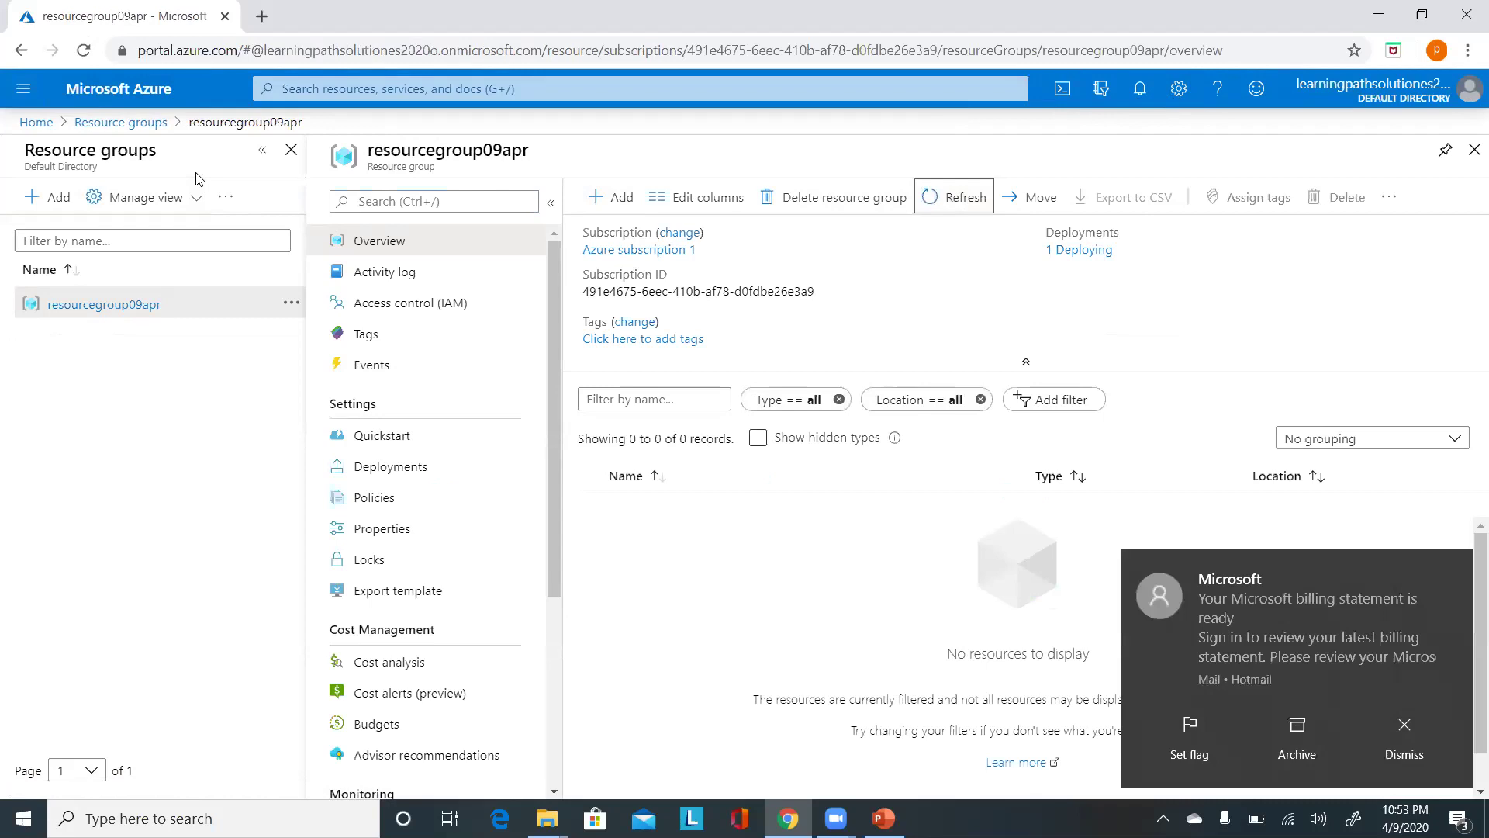
{"action": "left_click", "coordinate": [1418, 731]}
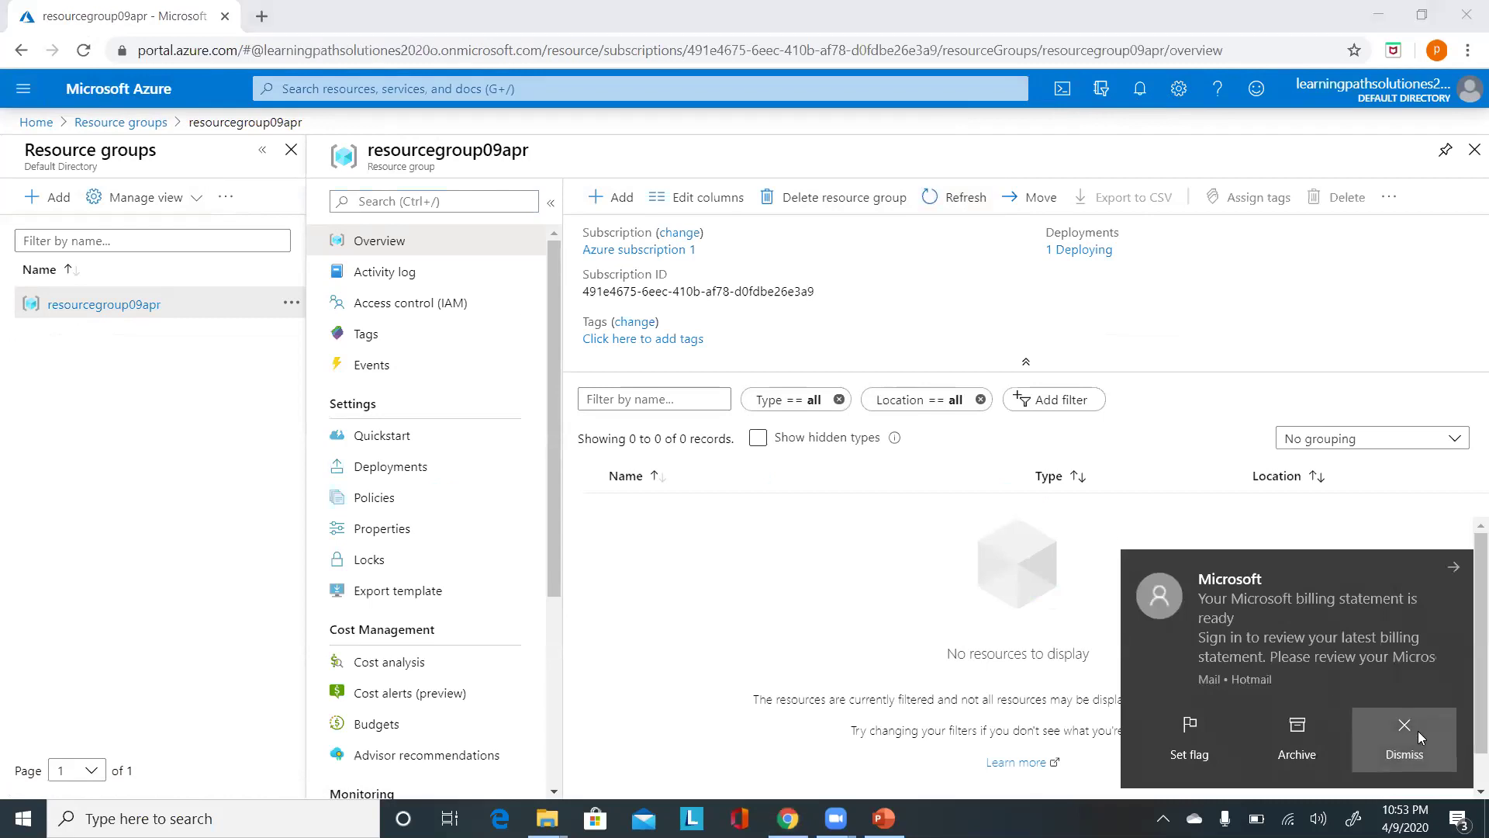
{"action": "left_click", "coordinate": [1419, 730]}
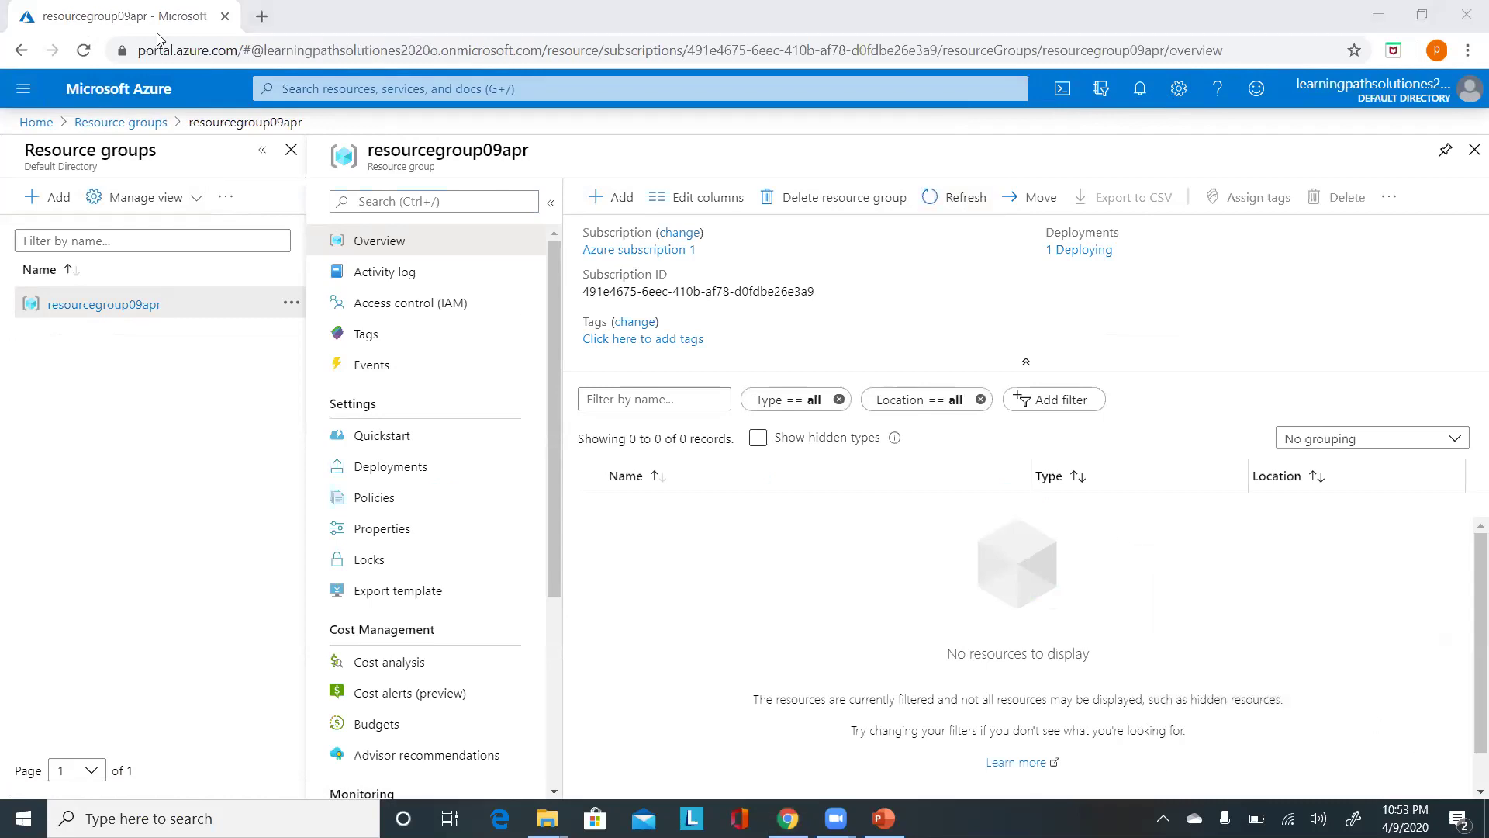
Step: Reopen resourcegroup09apr with its resource list refreshed, and open the containers of storageaccount09apr
{"action": "left_click", "coordinate": [129, 122]}
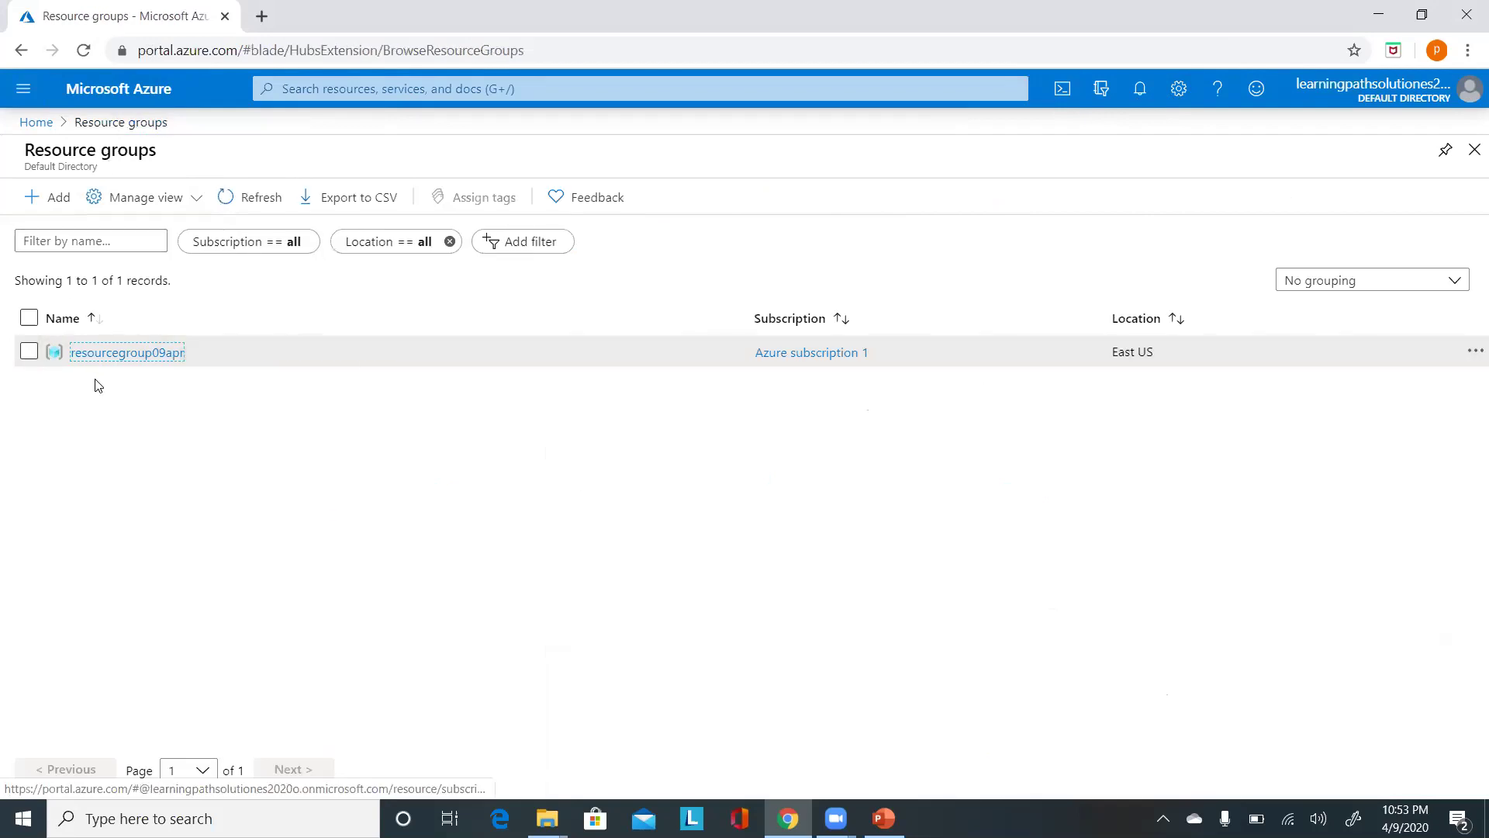
{"action": "left_click", "coordinate": [102, 354]}
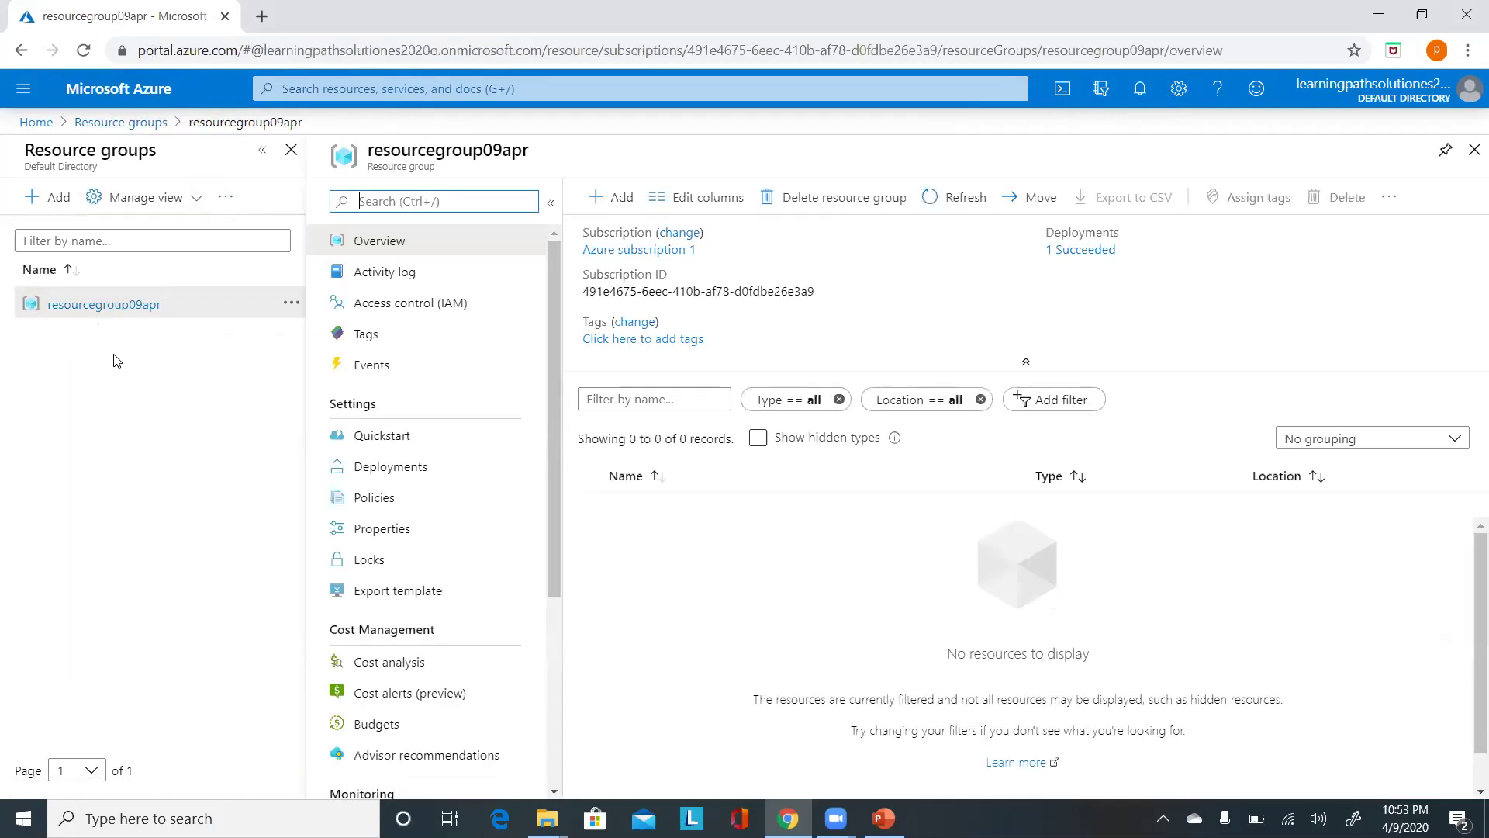
{"action": "left_click", "coordinate": [978, 203]}
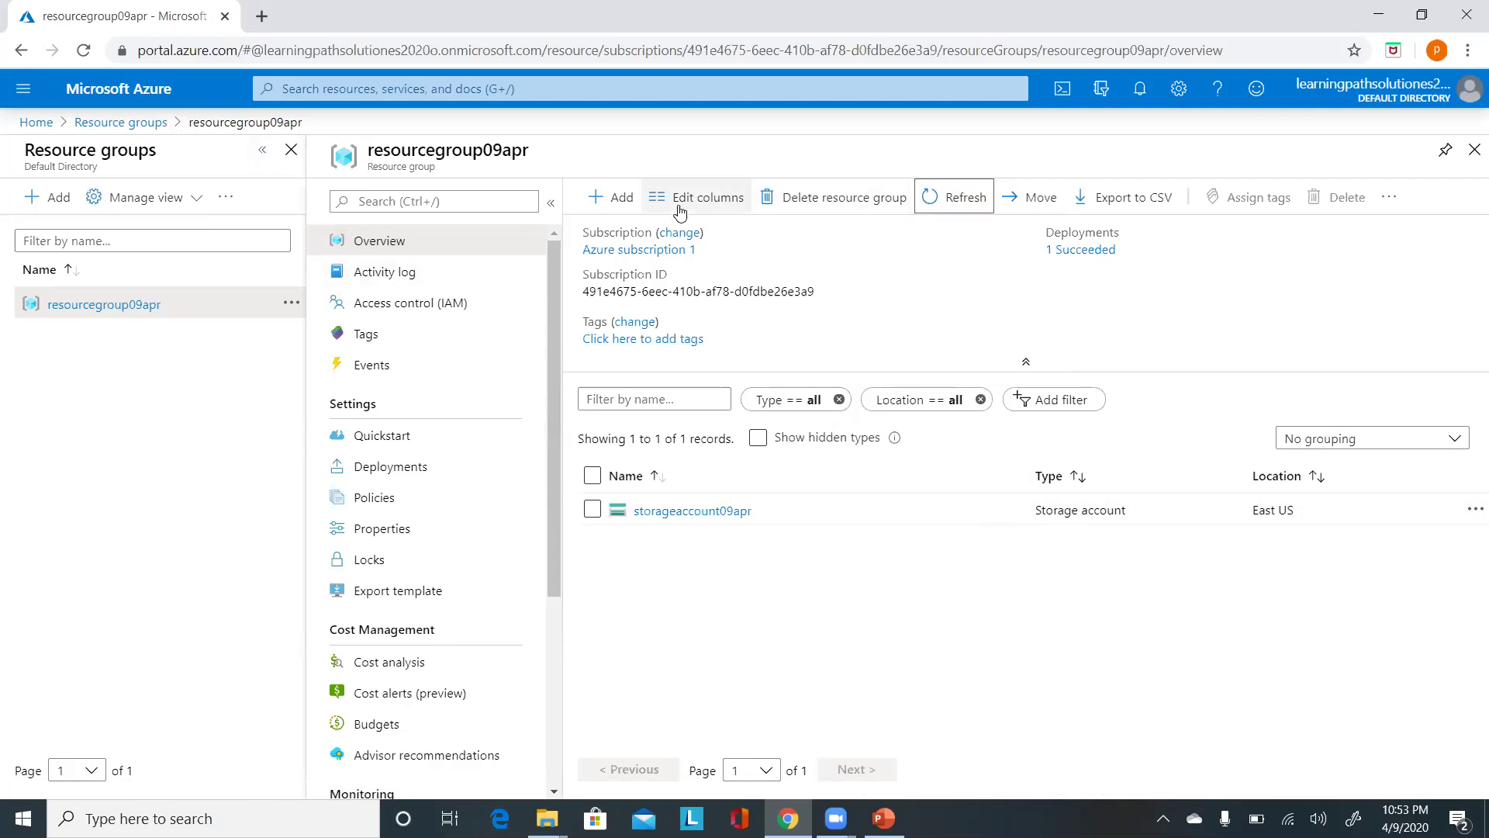
{"action": "left_click", "coordinate": [702, 510]}
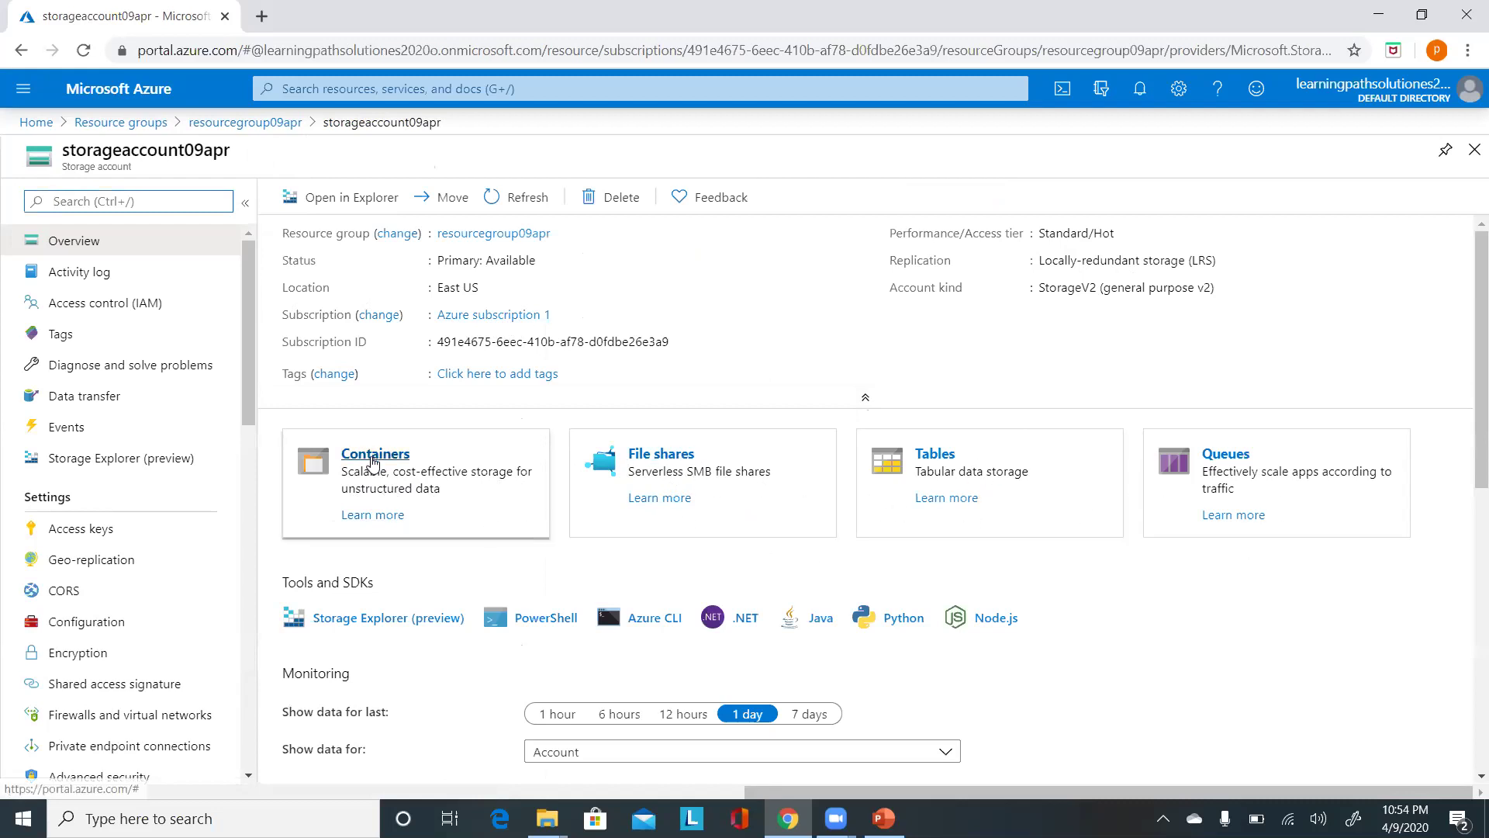
{"action": "left_click", "coordinate": [373, 461]}
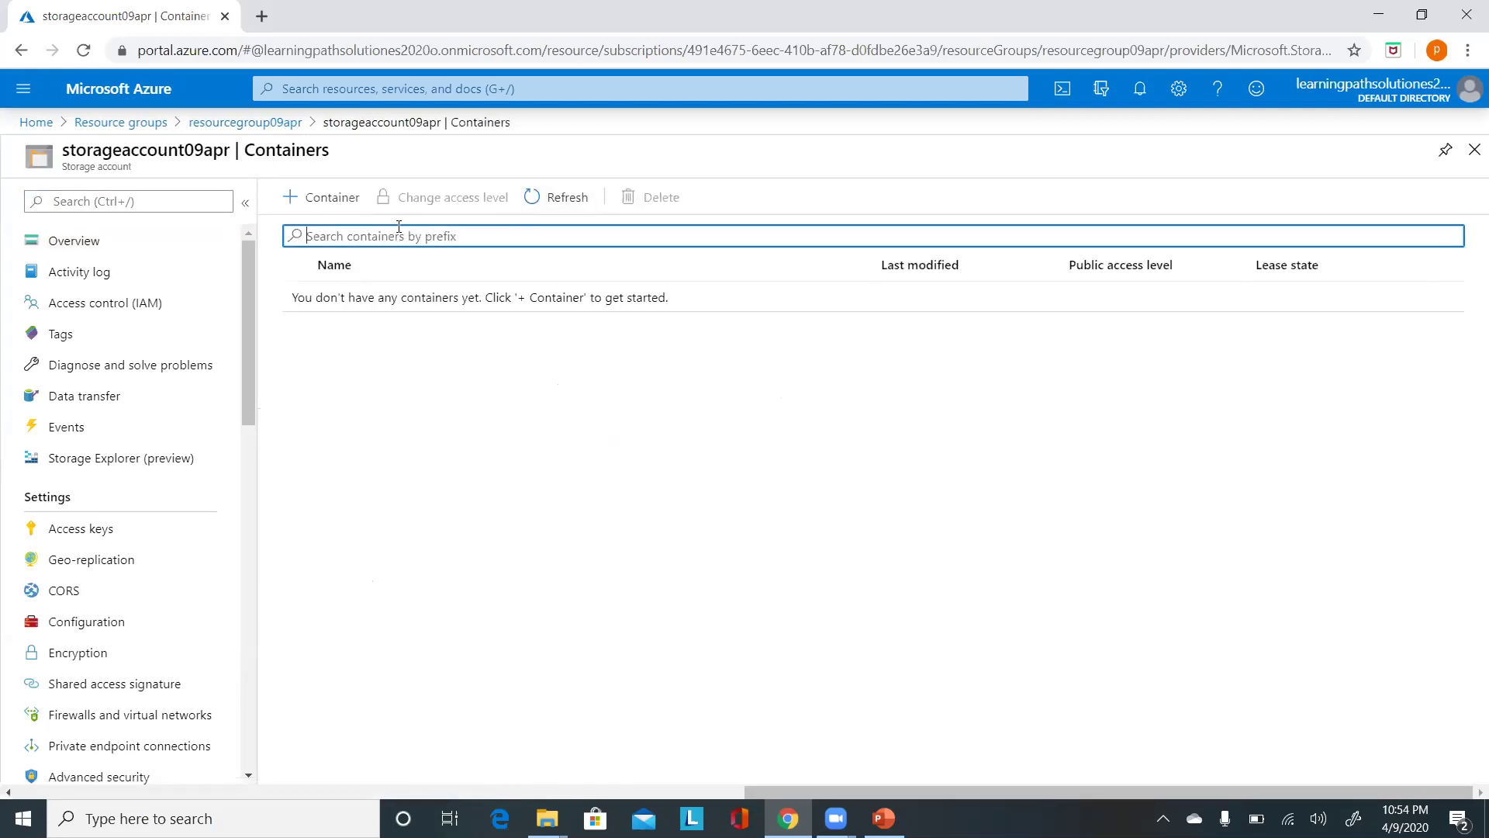
Step: Fill in a new container named blobstorage-09apr with public access level Container (anonymous read access for containers and blobs)
{"action": "left_click", "coordinate": [337, 205]}
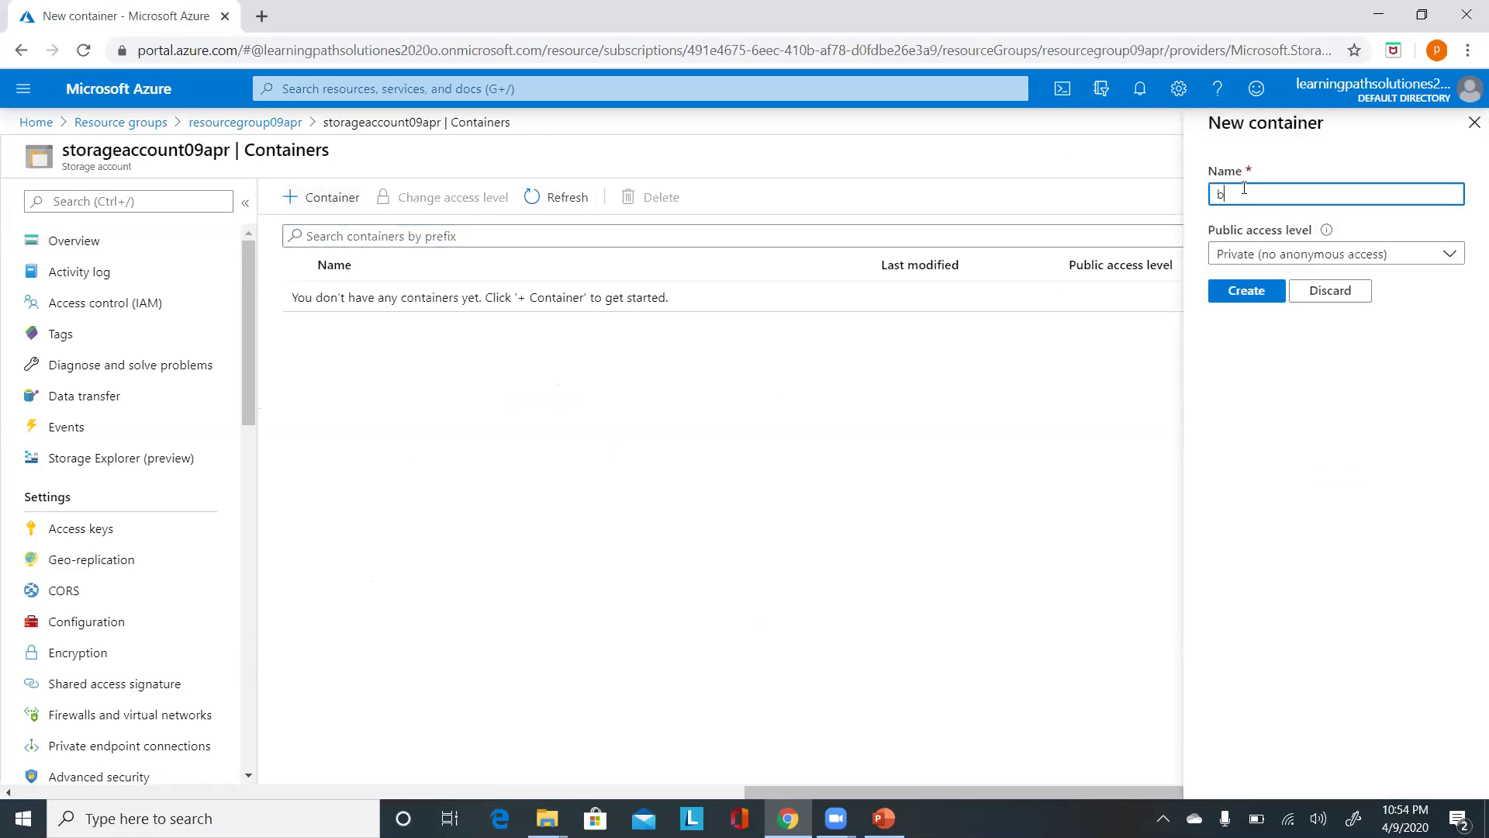
{"action": "type", "text": "blobstorage09apr"}
{"action": "left_click", "coordinate": [1285, 193]}
{"action": "type", "text": "_09apr"}
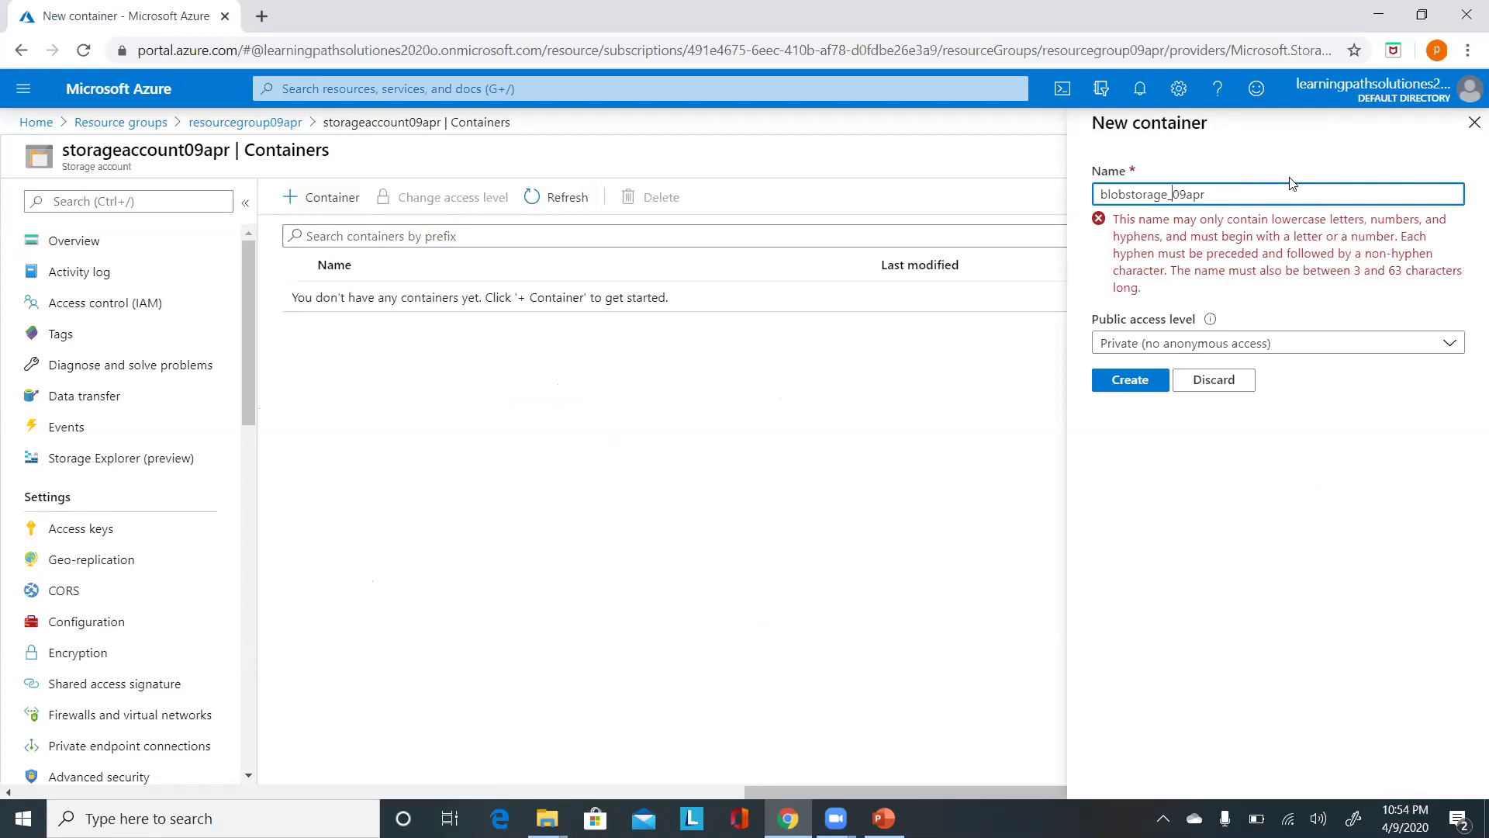
{"action": "key", "text": "BackSpace"}
{"action": "type", "text": "_"}
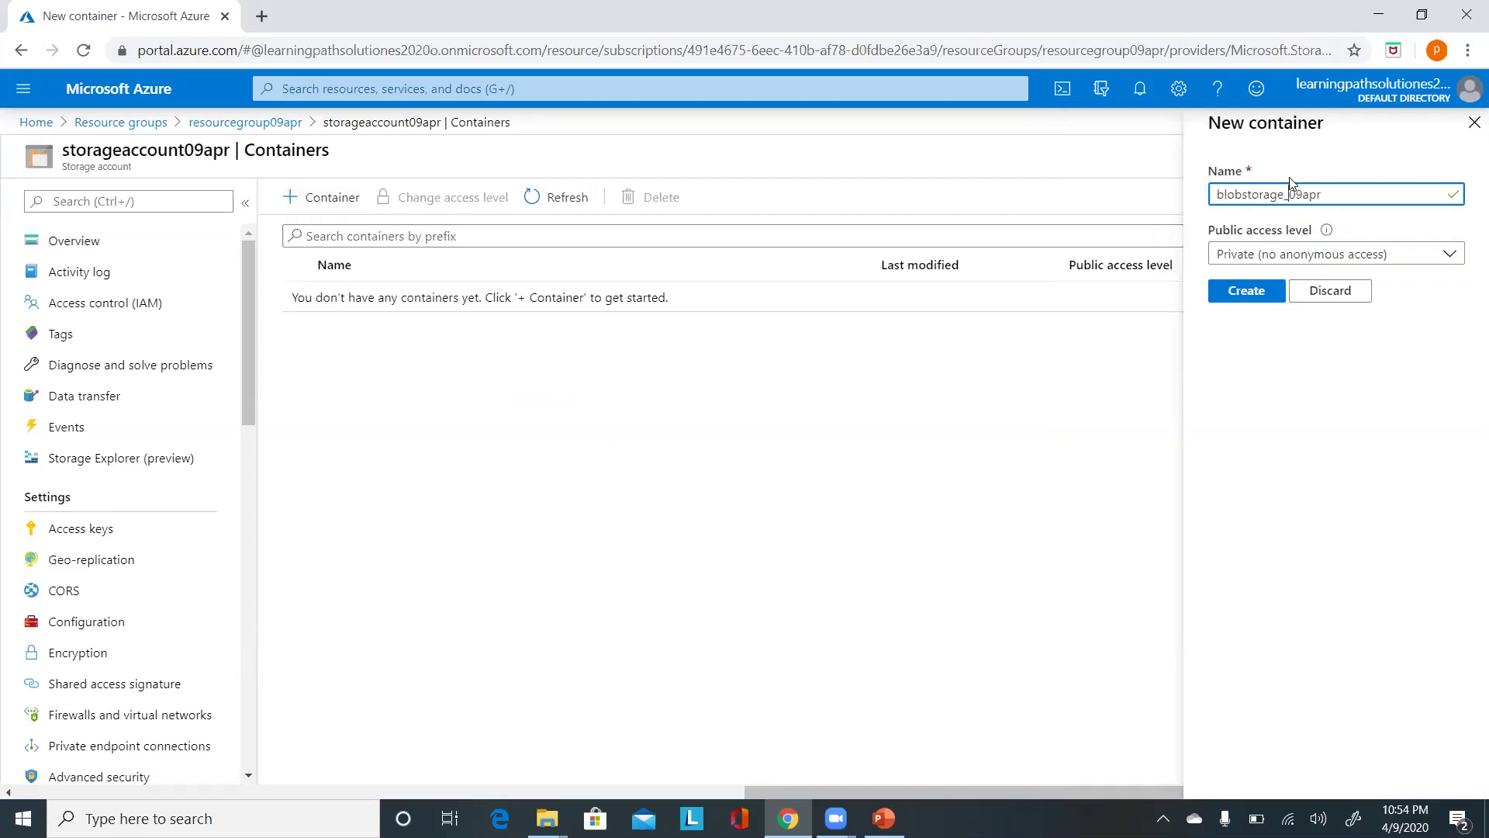
{"action": "key", "text": "BackSpace"}
{"action": "type", "text": "-"}
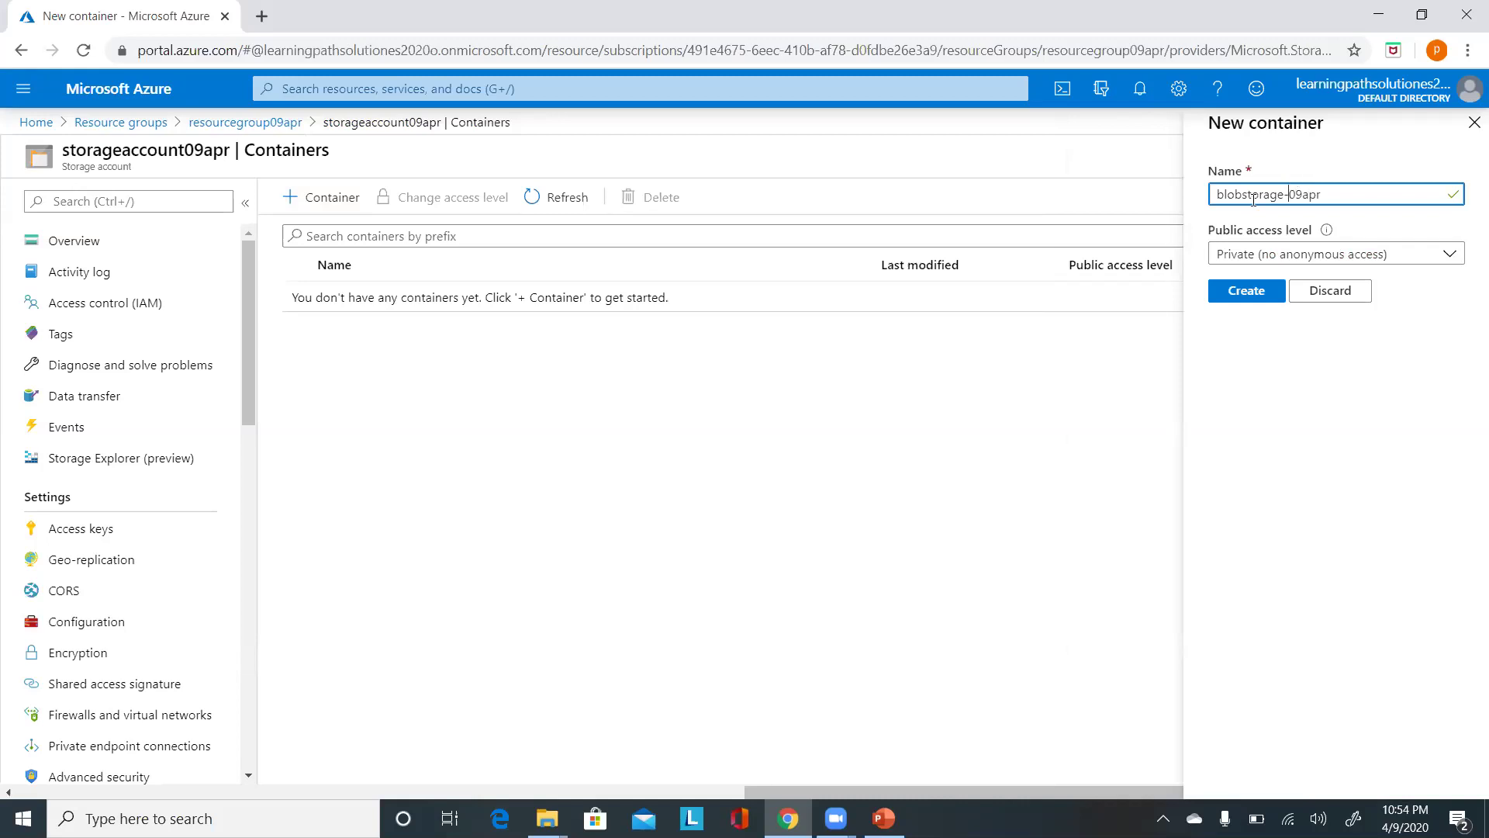
{"action": "left_click", "coordinate": [1279, 261]}
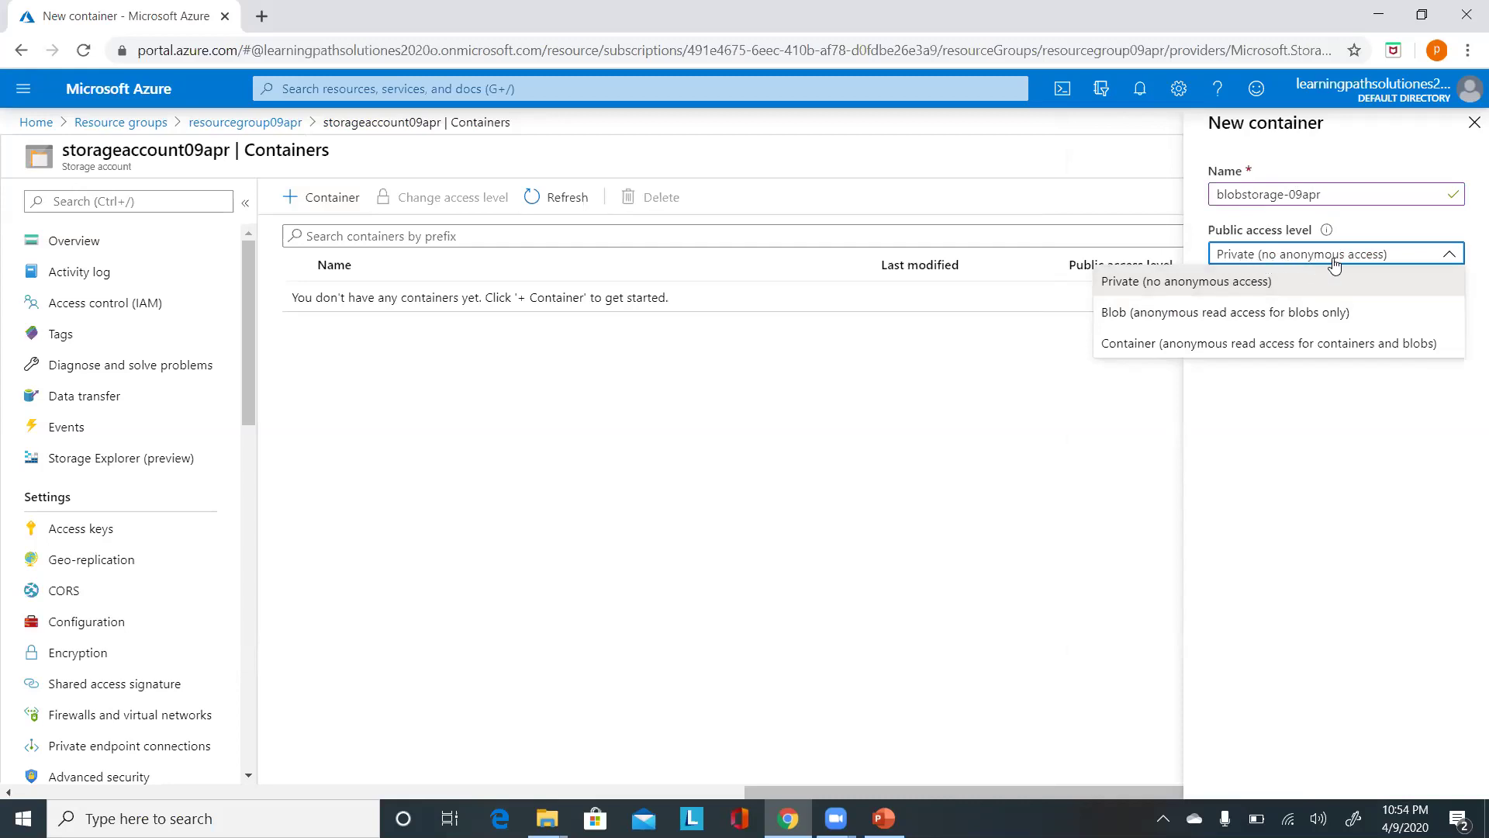
{"action": "left_click", "coordinate": [1192, 347]}
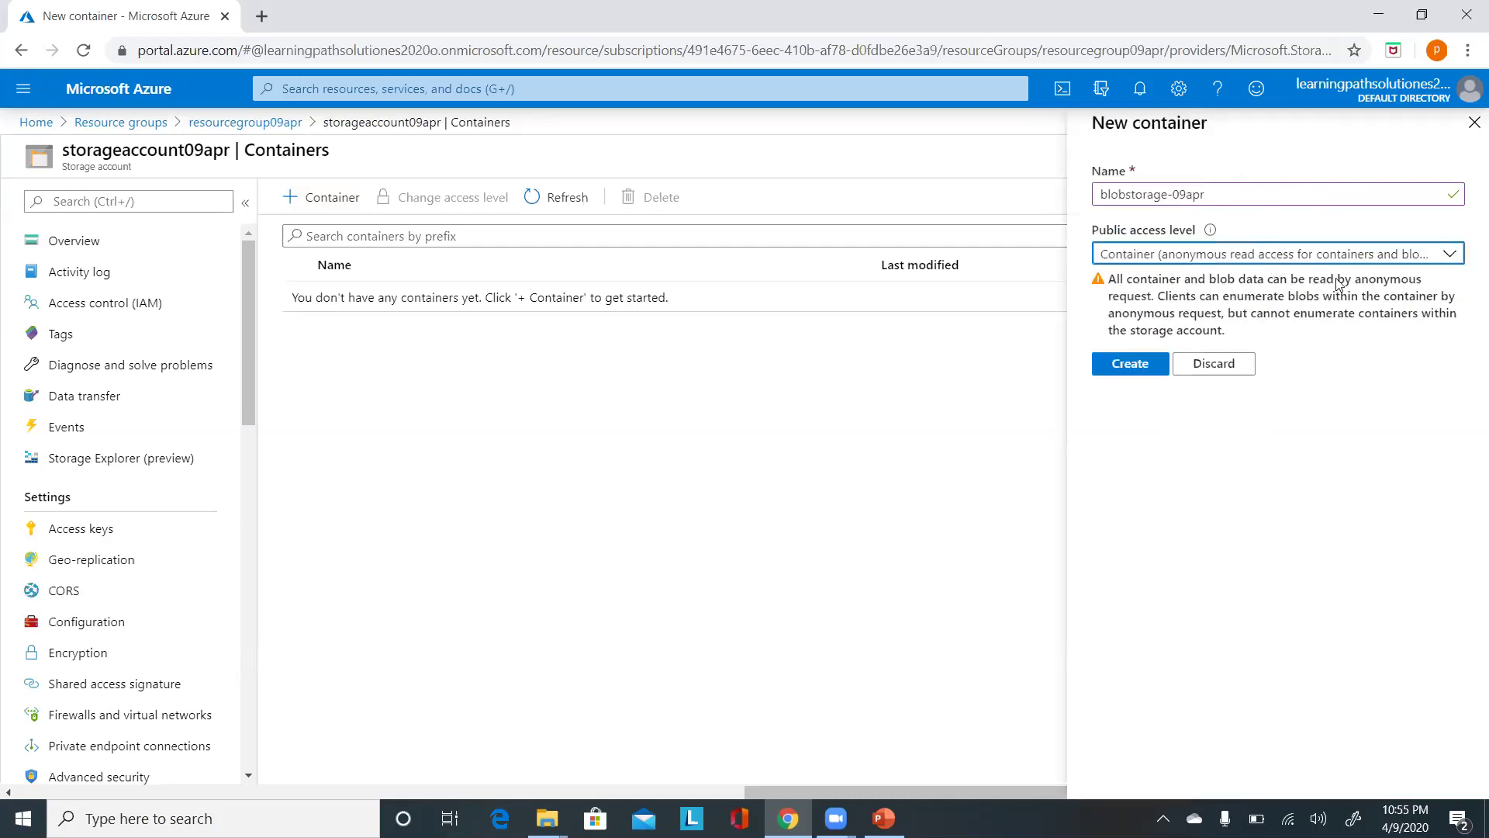
Step: Create the container, refresh the container list, and open blobstorage-09apr
{"action": "left_click", "coordinate": [1128, 365]}
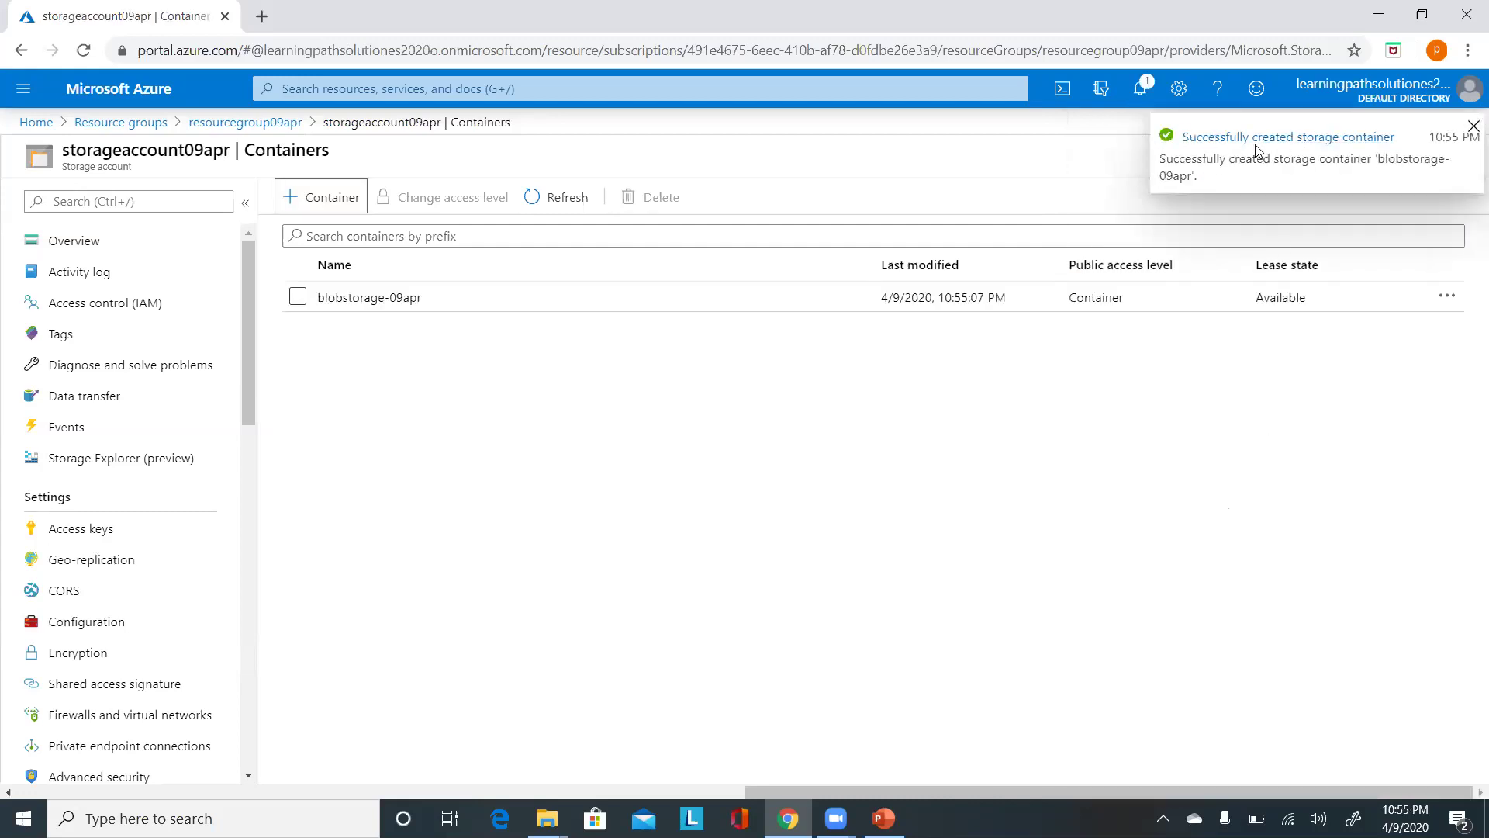
{"action": "left_click", "coordinate": [460, 368]}
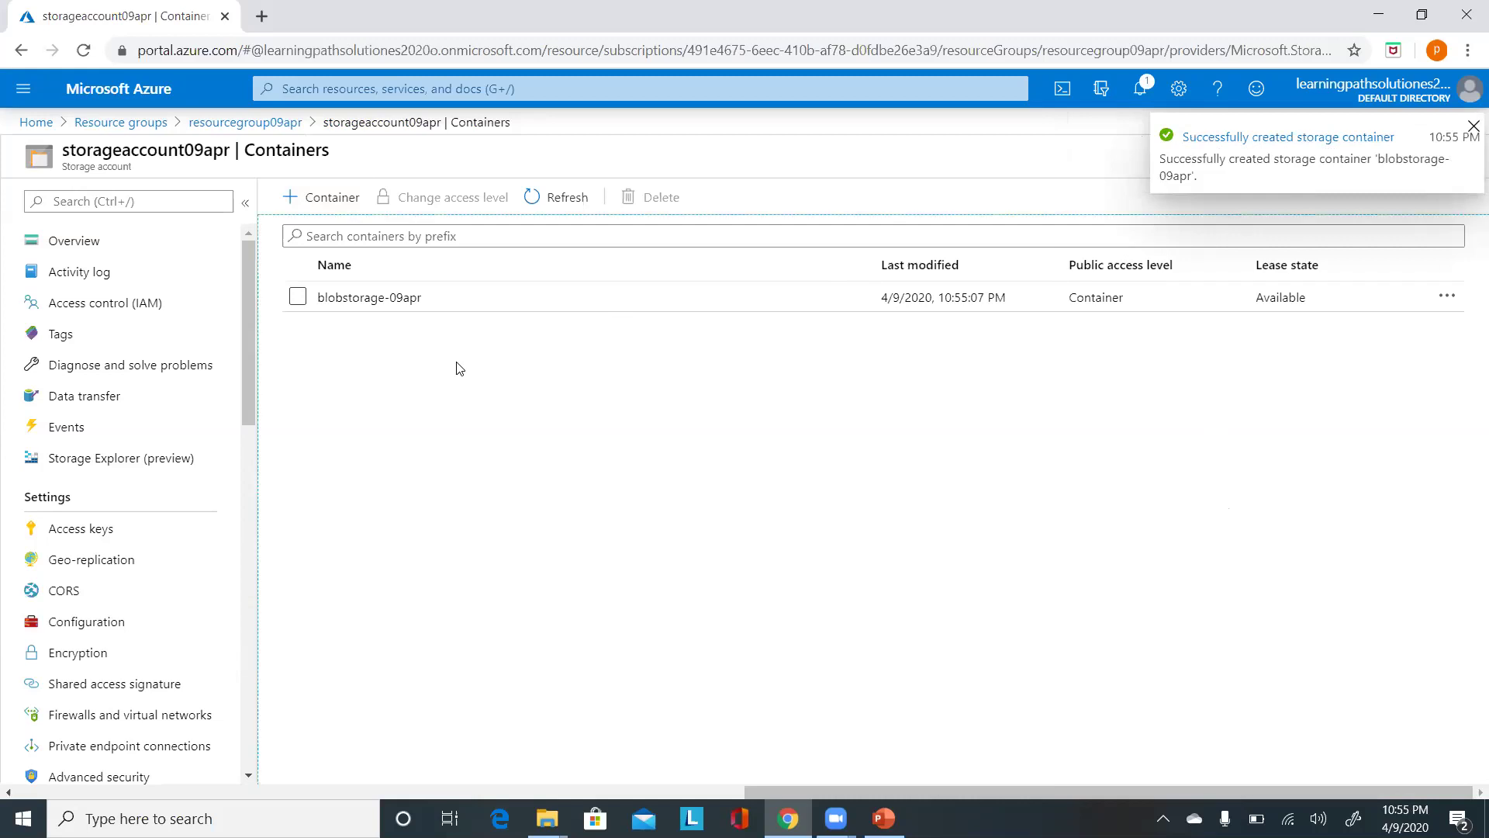
{"action": "left_click", "coordinate": [565, 196]}
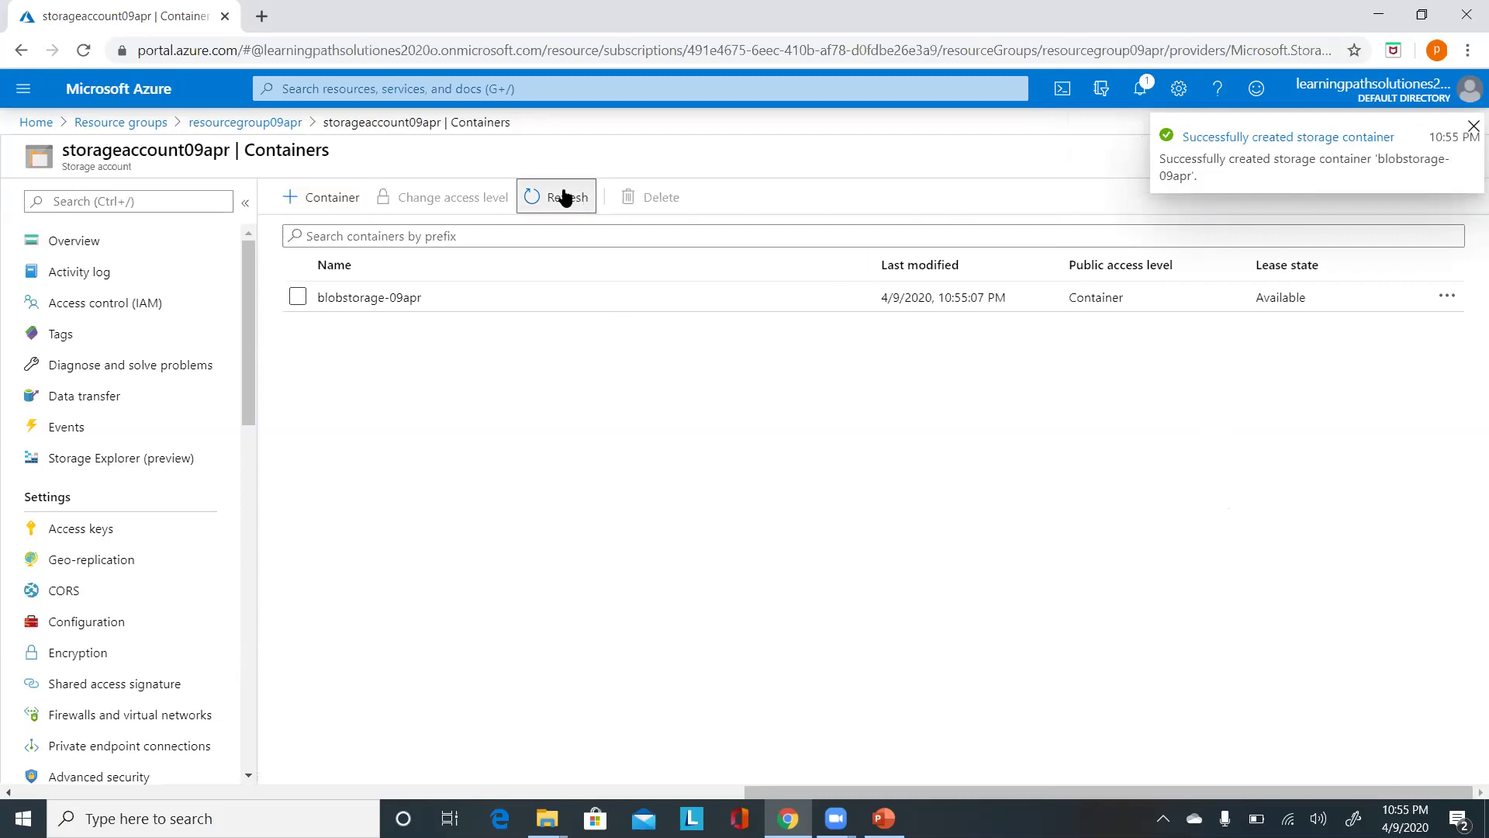
{"action": "left_click", "coordinate": [365, 298]}
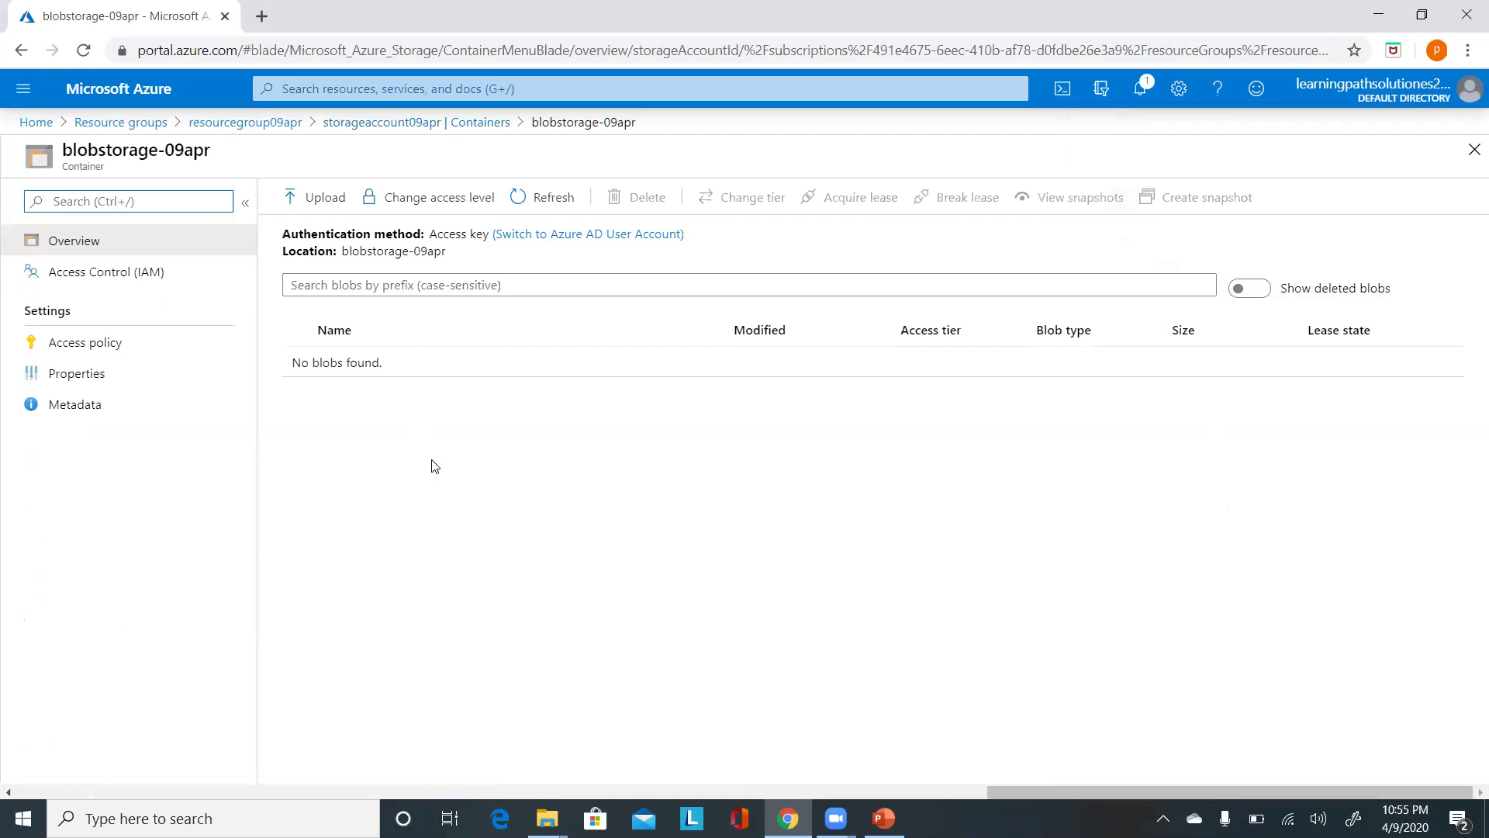
Step: Upload azure wall paper.jpg from the Desktop folder to the blobstorage-09apr container and close the upload form
{"action": "left_click", "coordinate": [325, 197]}
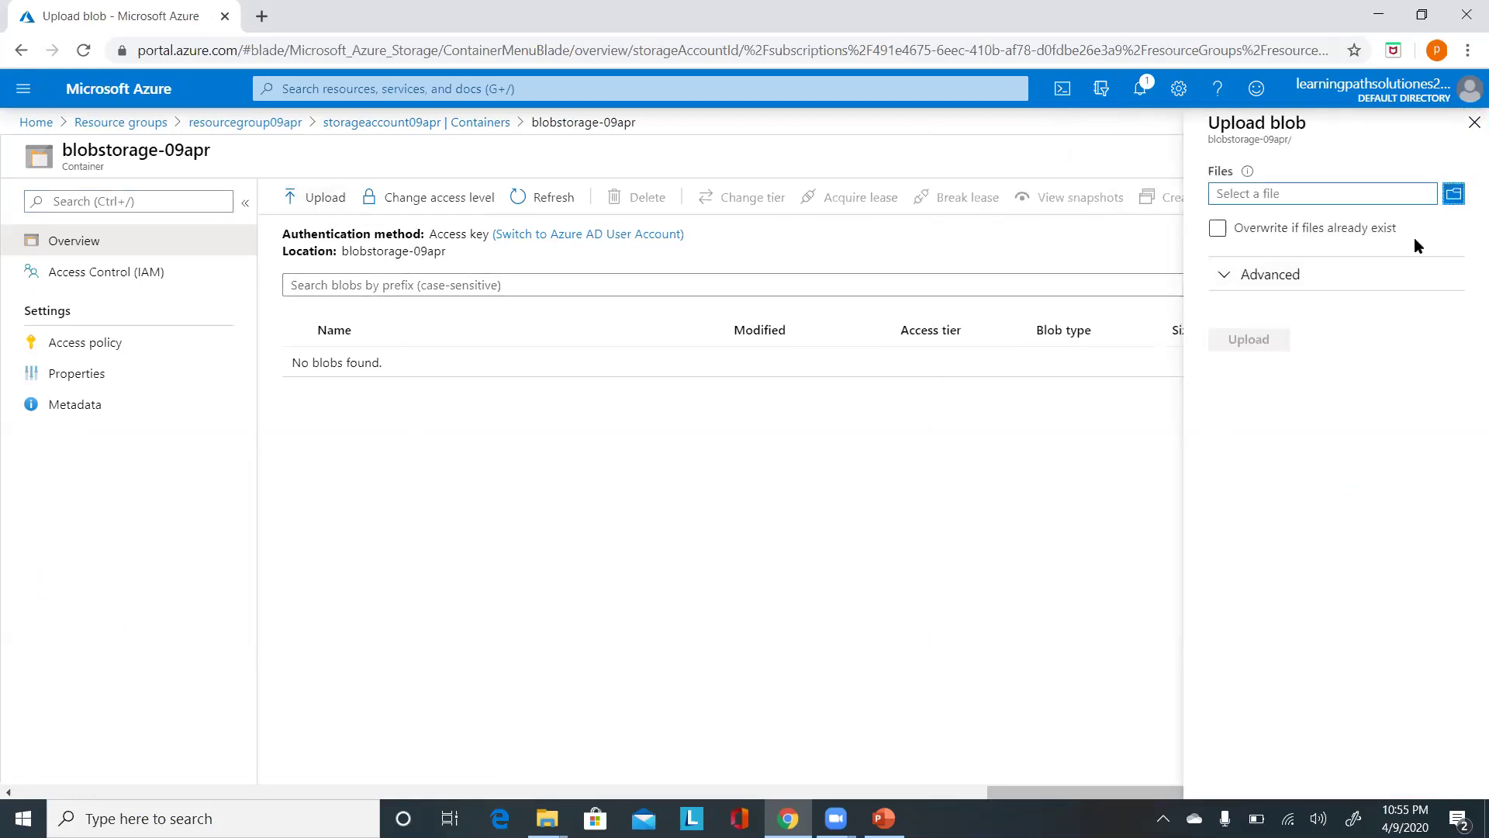
{"action": "left_click", "coordinate": [1453, 194]}
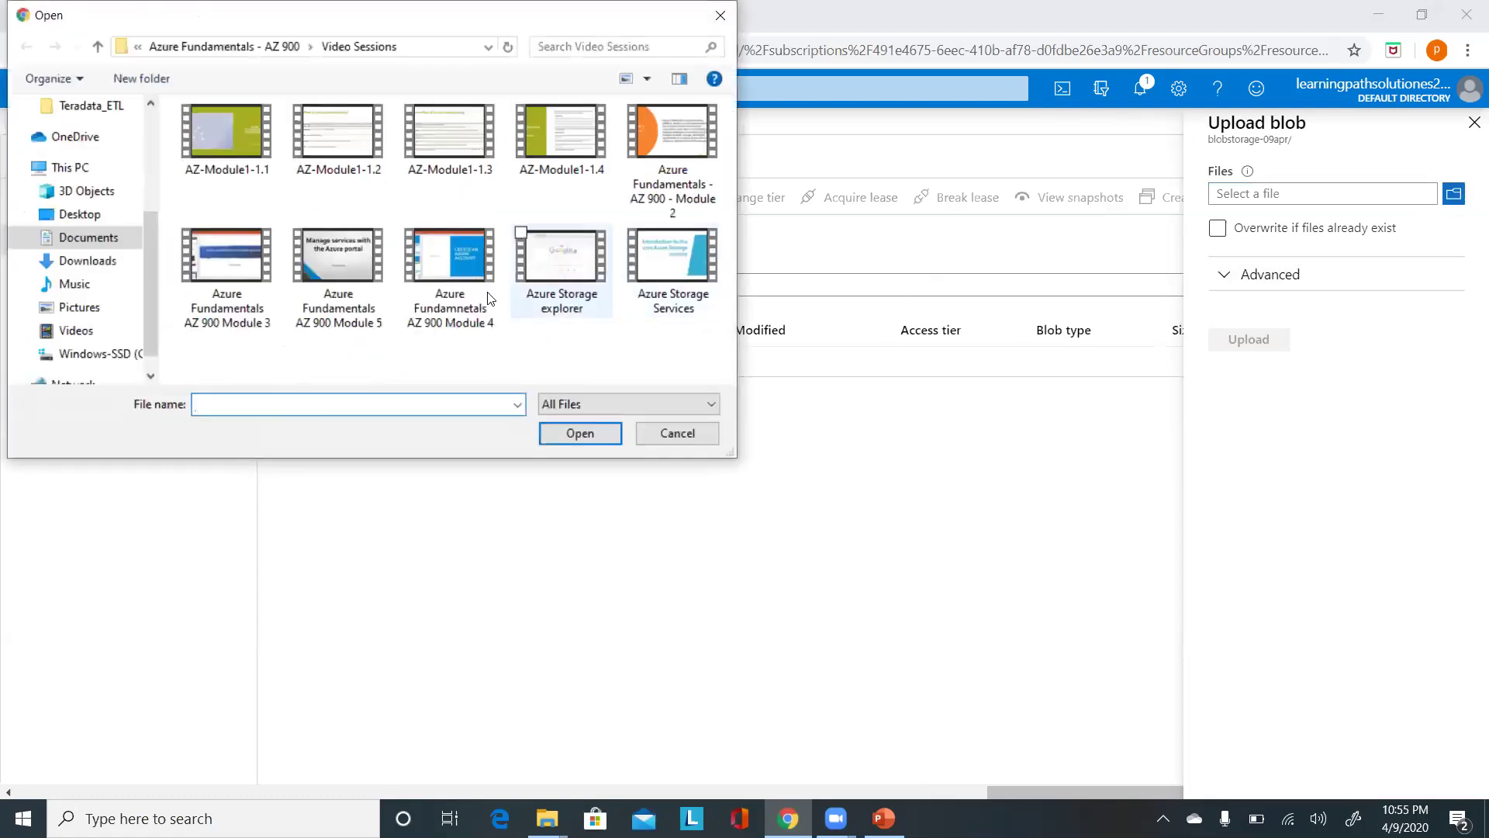
{"action": "left_click", "coordinate": [85, 214]}
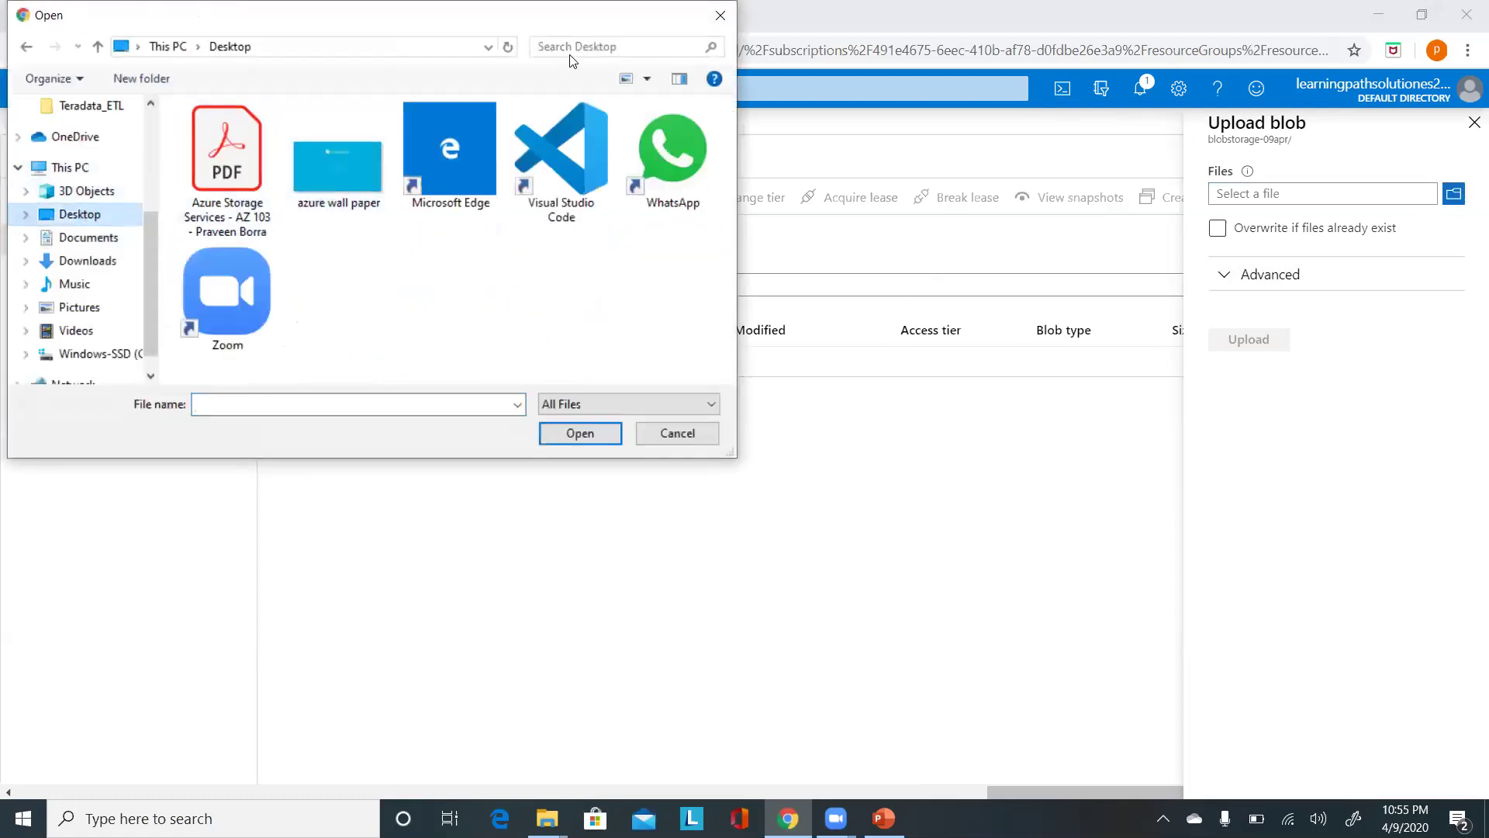
{"action": "left_click", "coordinate": [337, 163]}
{"action": "left_click", "coordinate": [588, 433]}
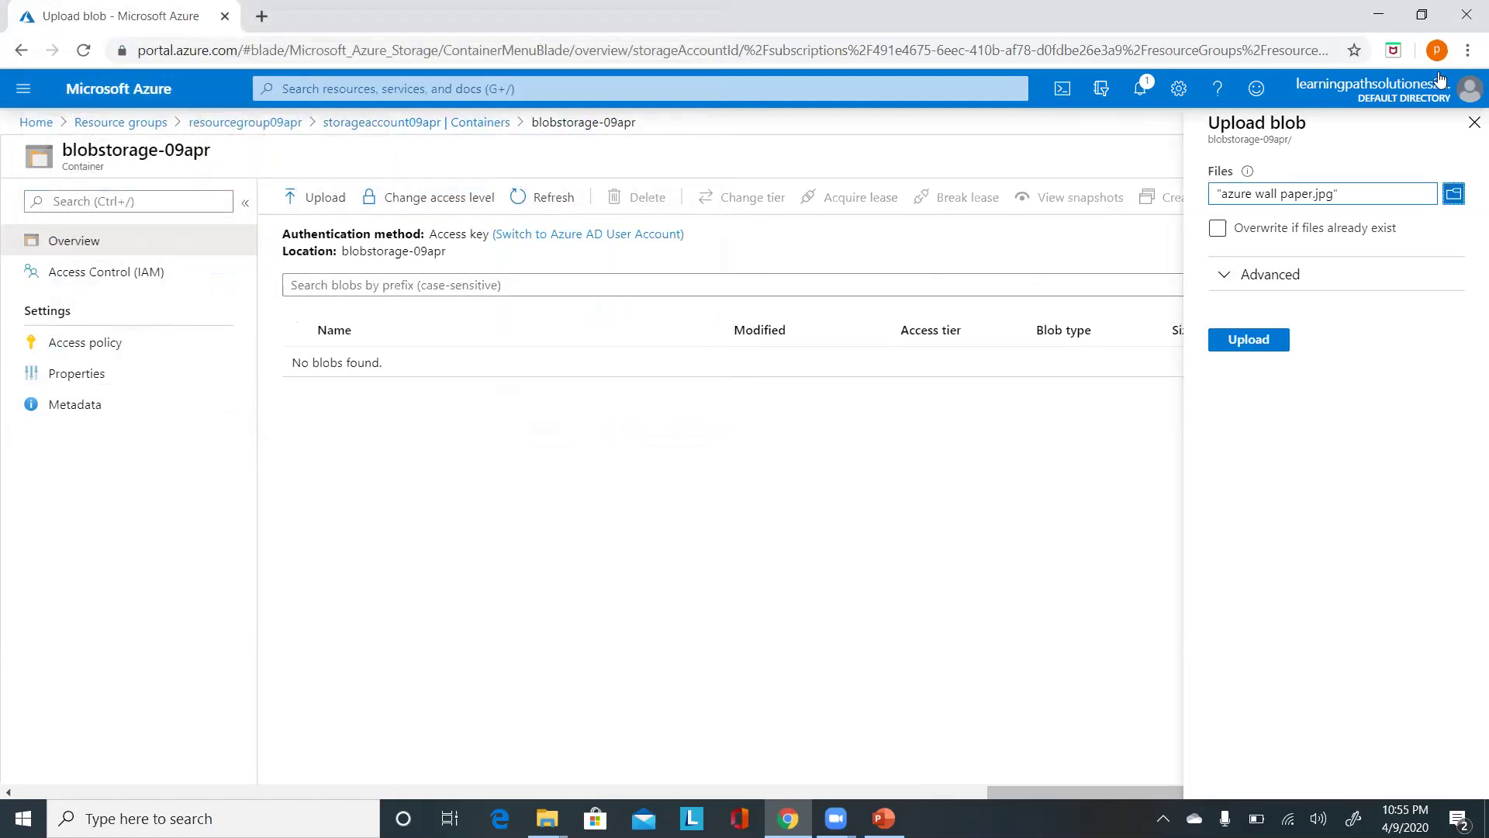
{"action": "left_click", "coordinate": [1261, 341]}
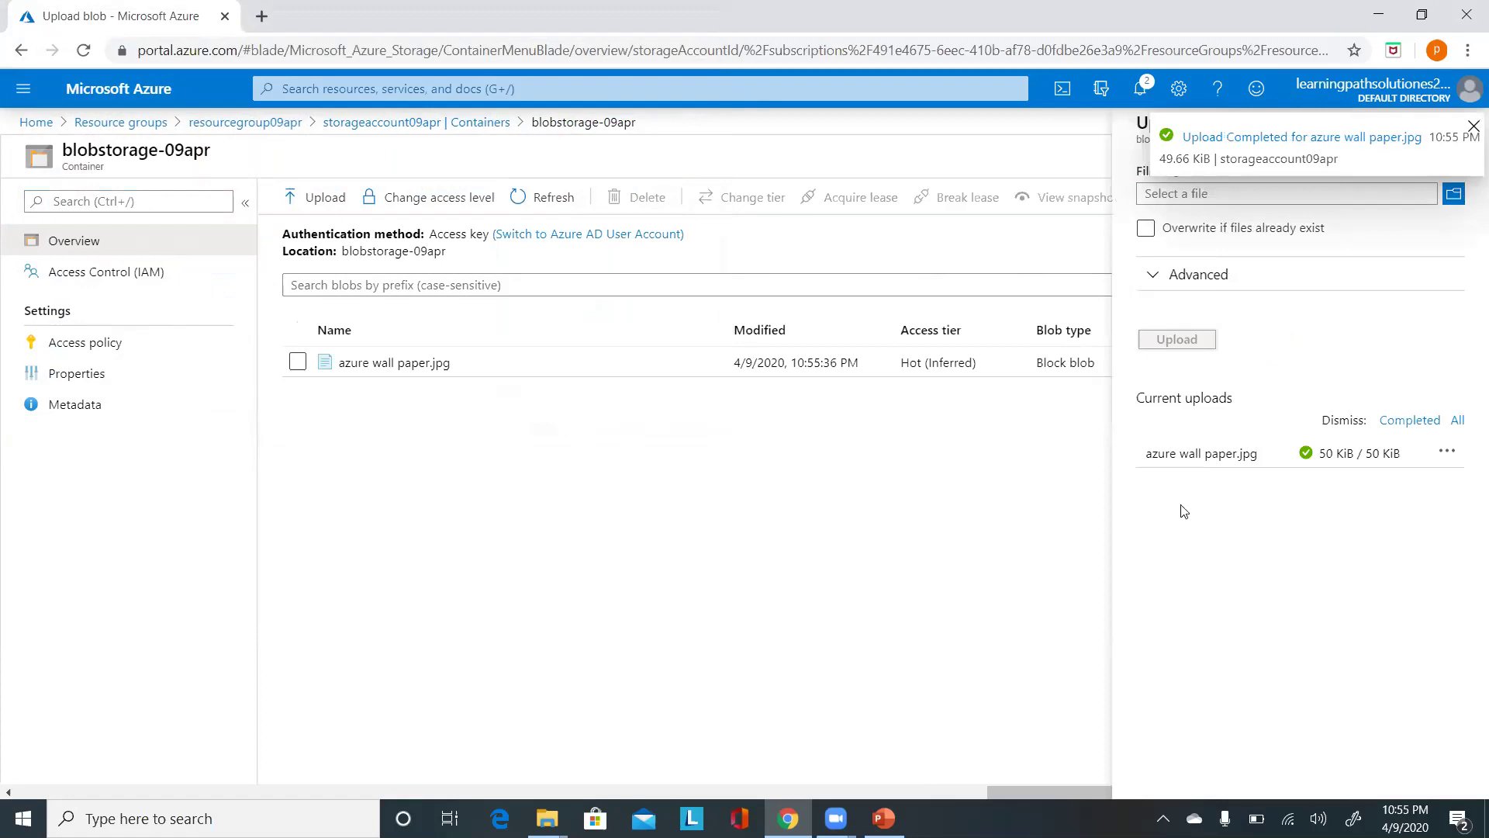
{"action": "left_click", "coordinate": [1472, 128]}
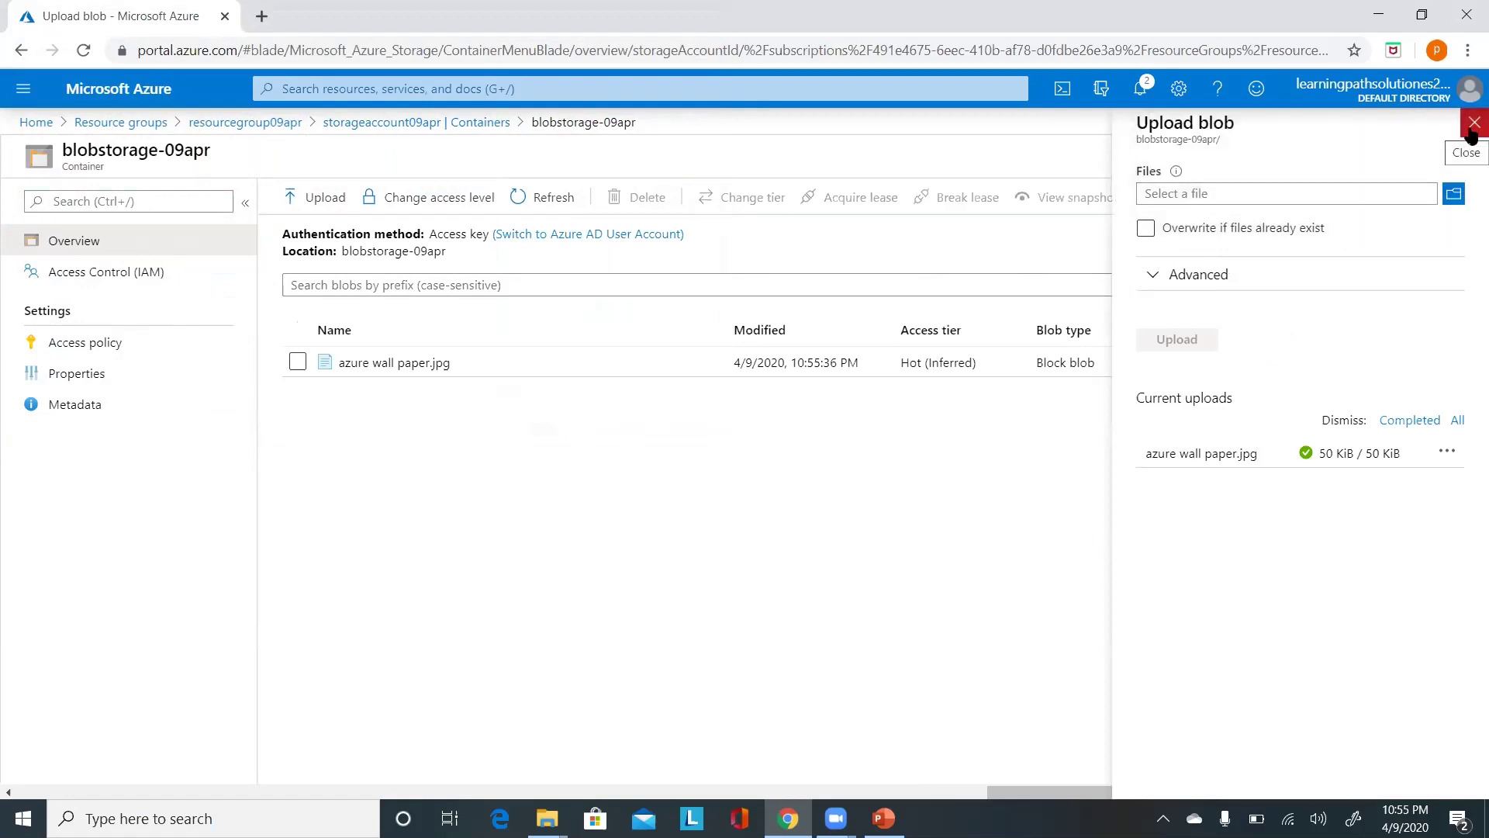
{"action": "left_click", "coordinate": [1472, 128]}
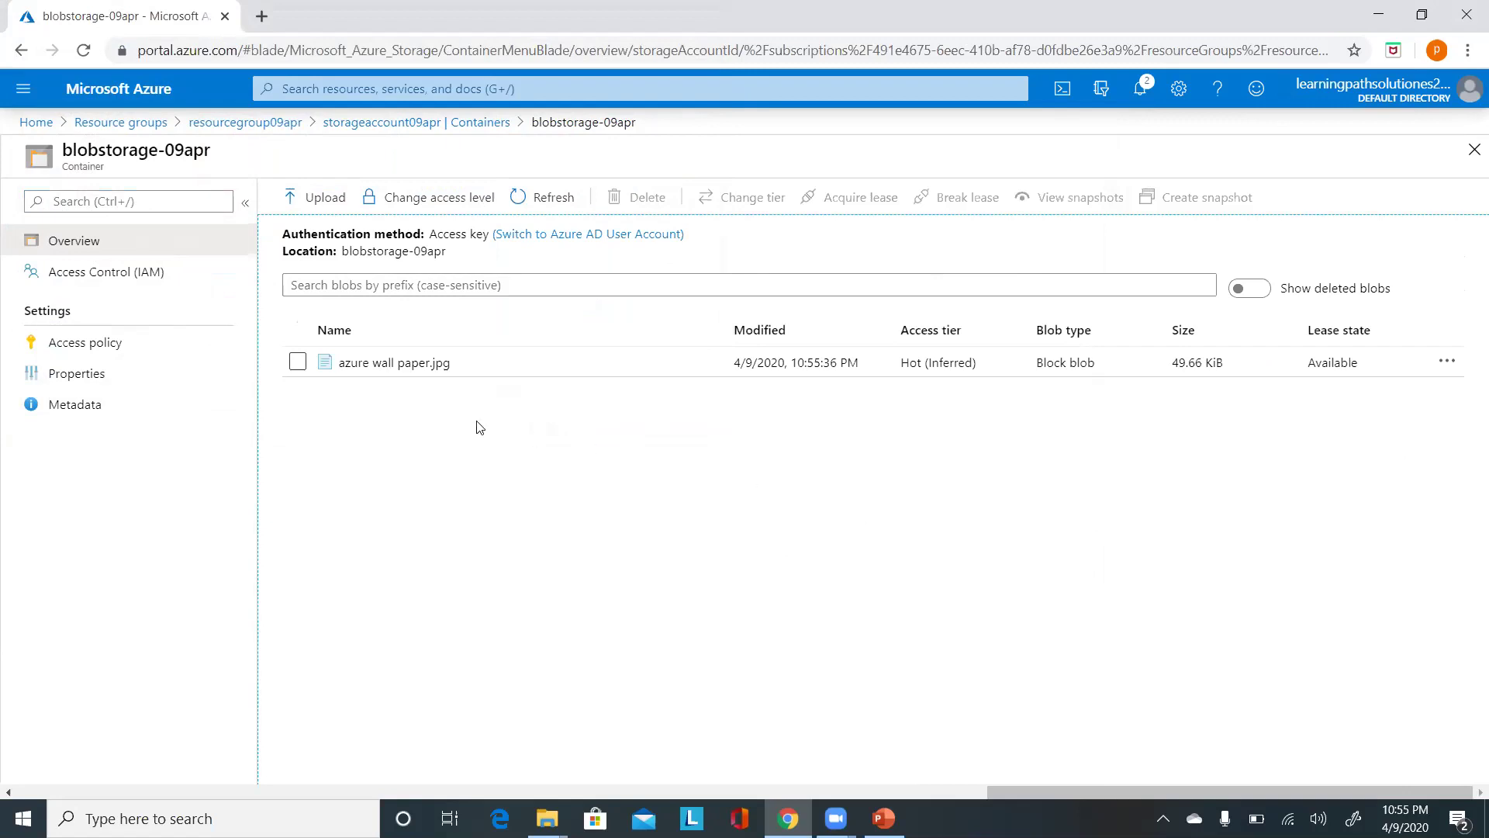
Step: Download the azure wall paper.jpg blob, view the downloaded image, and refresh the blob's properties
{"action": "left_click", "coordinate": [409, 371]}
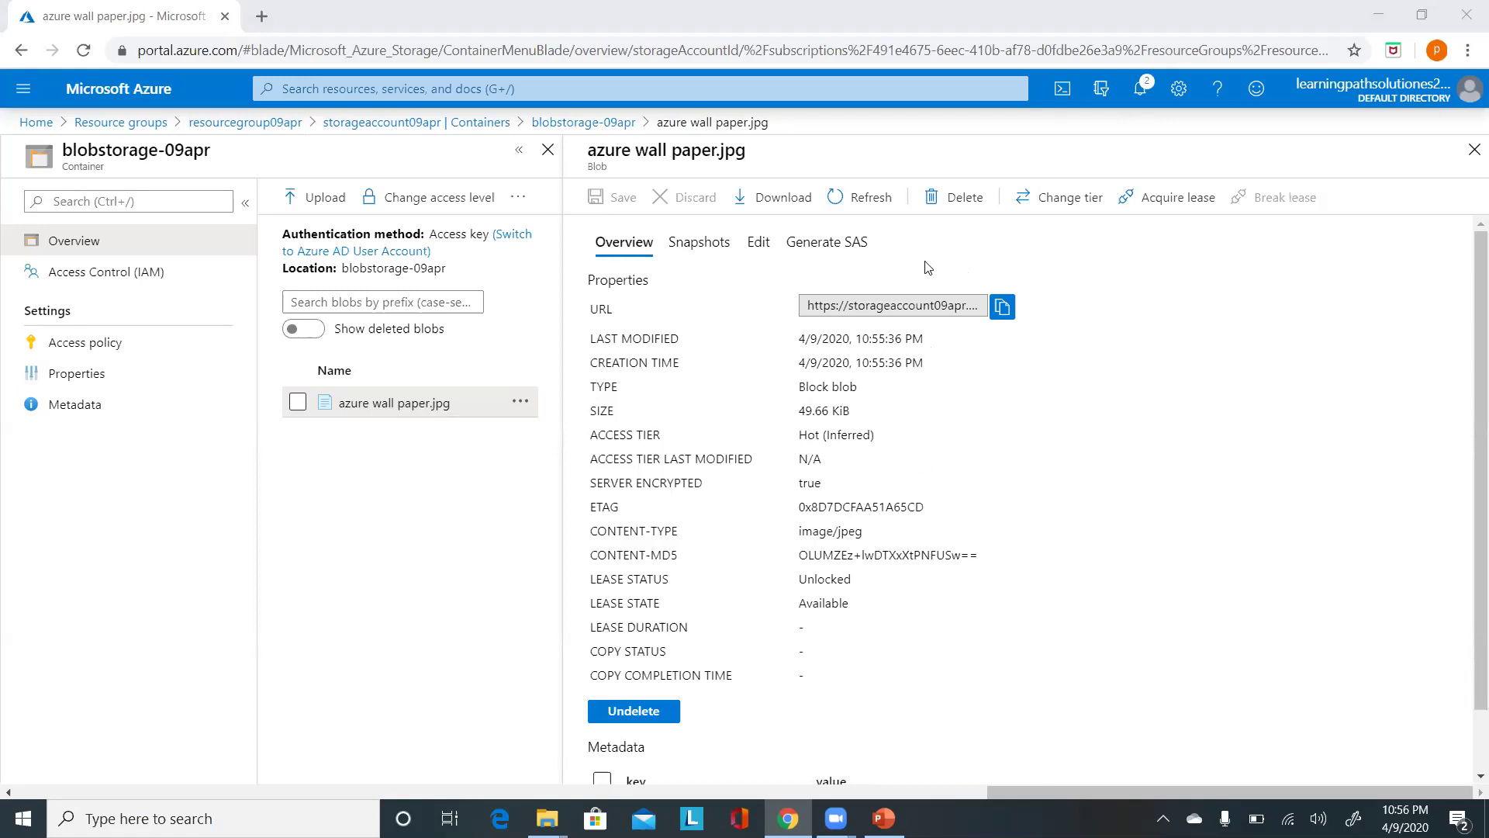
{"action": "left_click", "coordinate": [767, 199]}
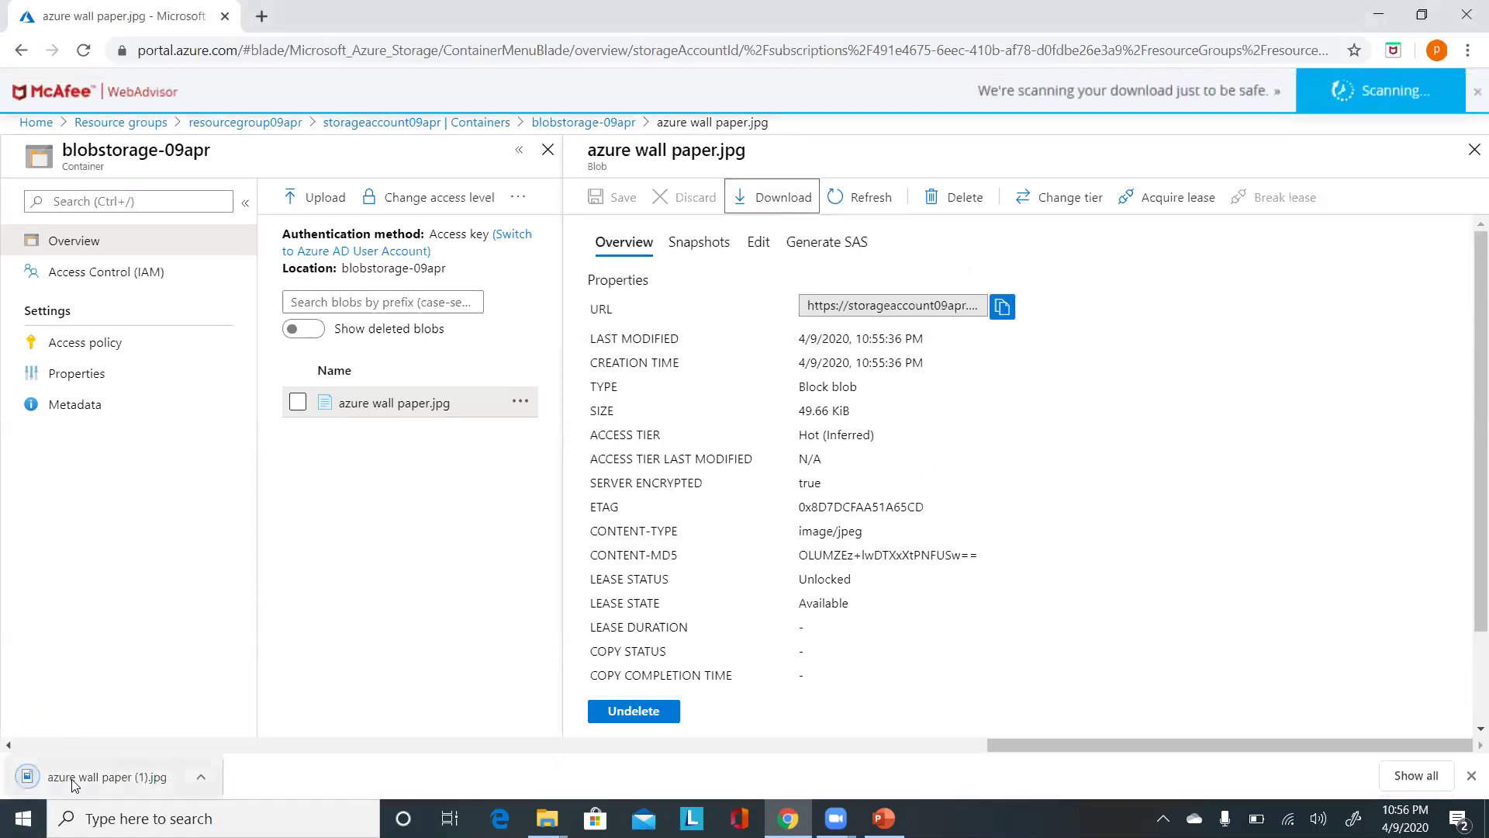
{"action": "left_click", "coordinate": [75, 780]}
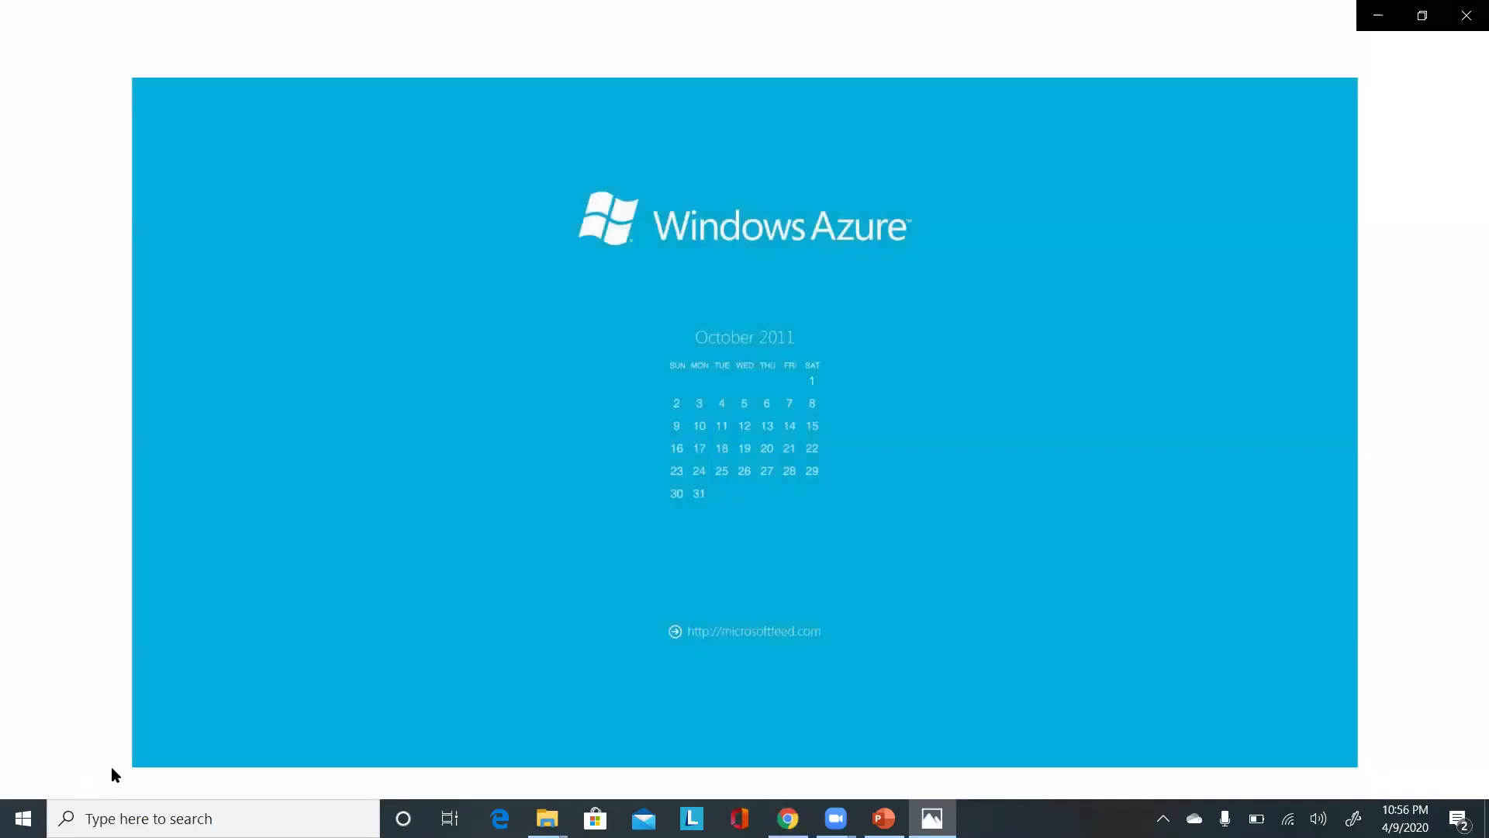
{"action": "left_click", "coordinate": [1465, 15]}
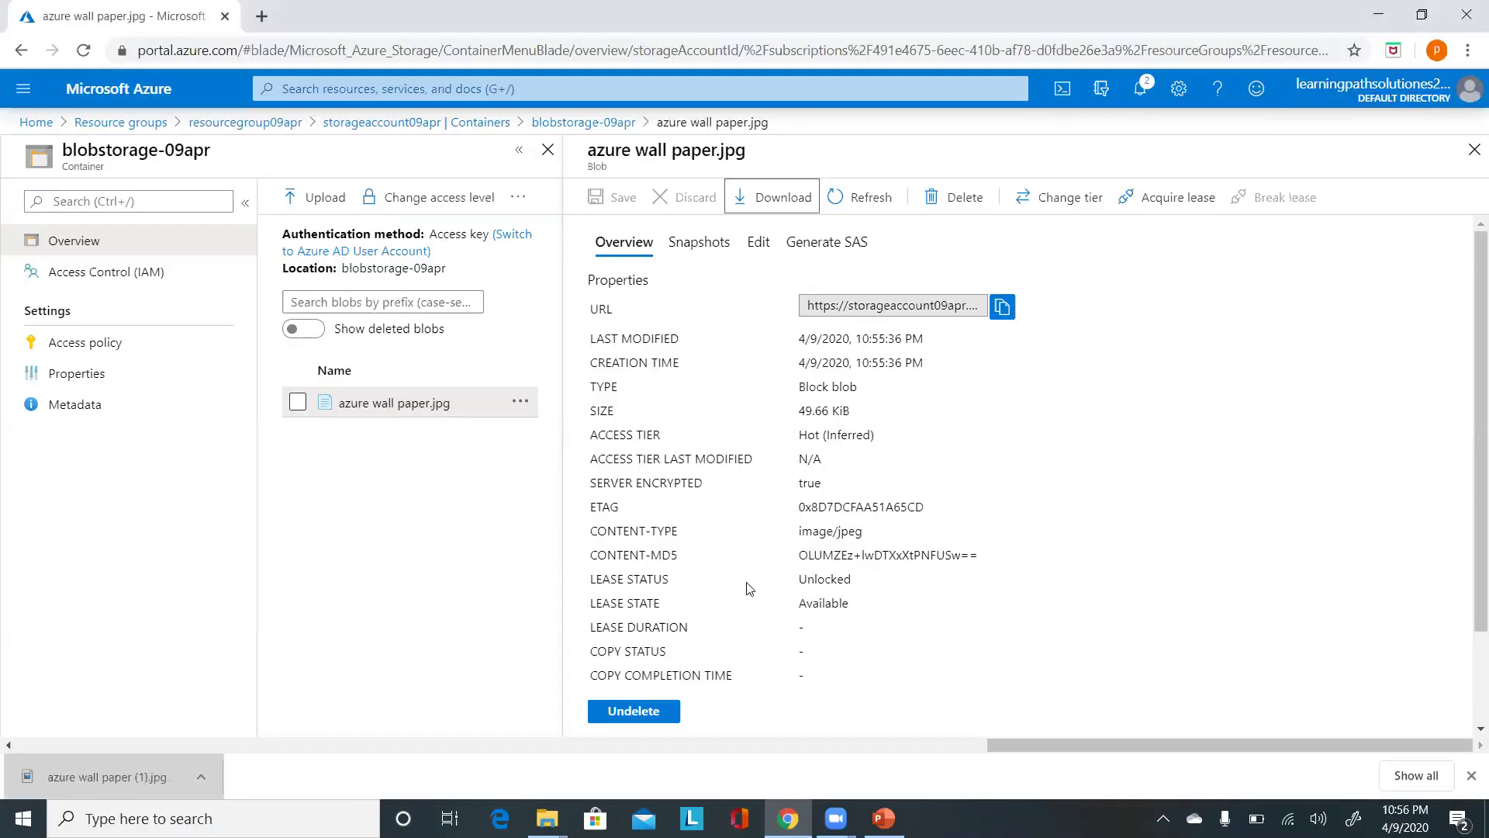
{"action": "left_click", "coordinate": [872, 199]}
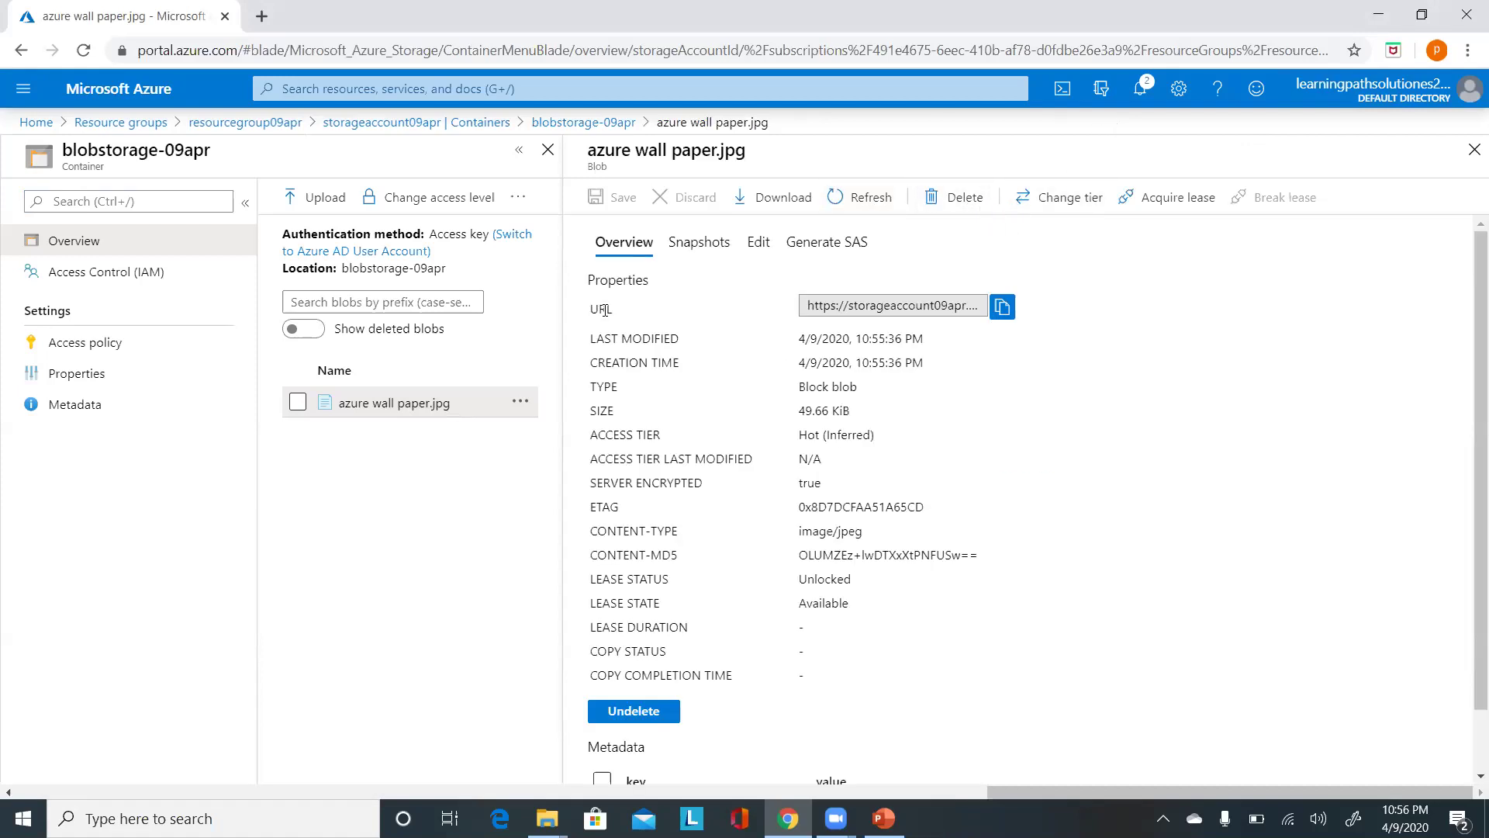
Step: Copy the blob's URL and check anonymous access by loading it in a new browser tab, closing that tab when done
{"action": "left_click", "coordinate": [1005, 318]}
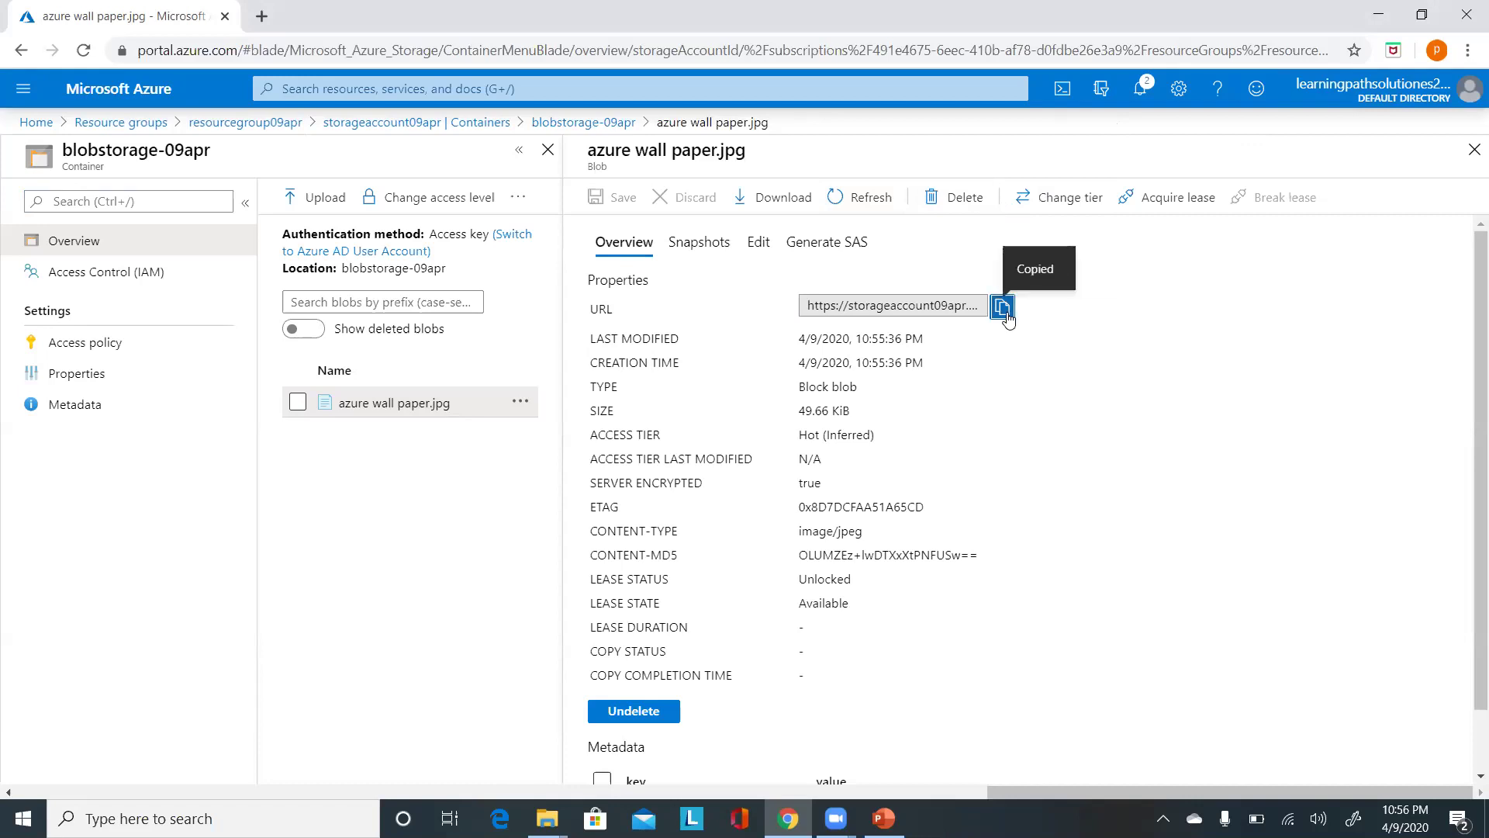
{"action": "left_click", "coordinate": [262, 17]}
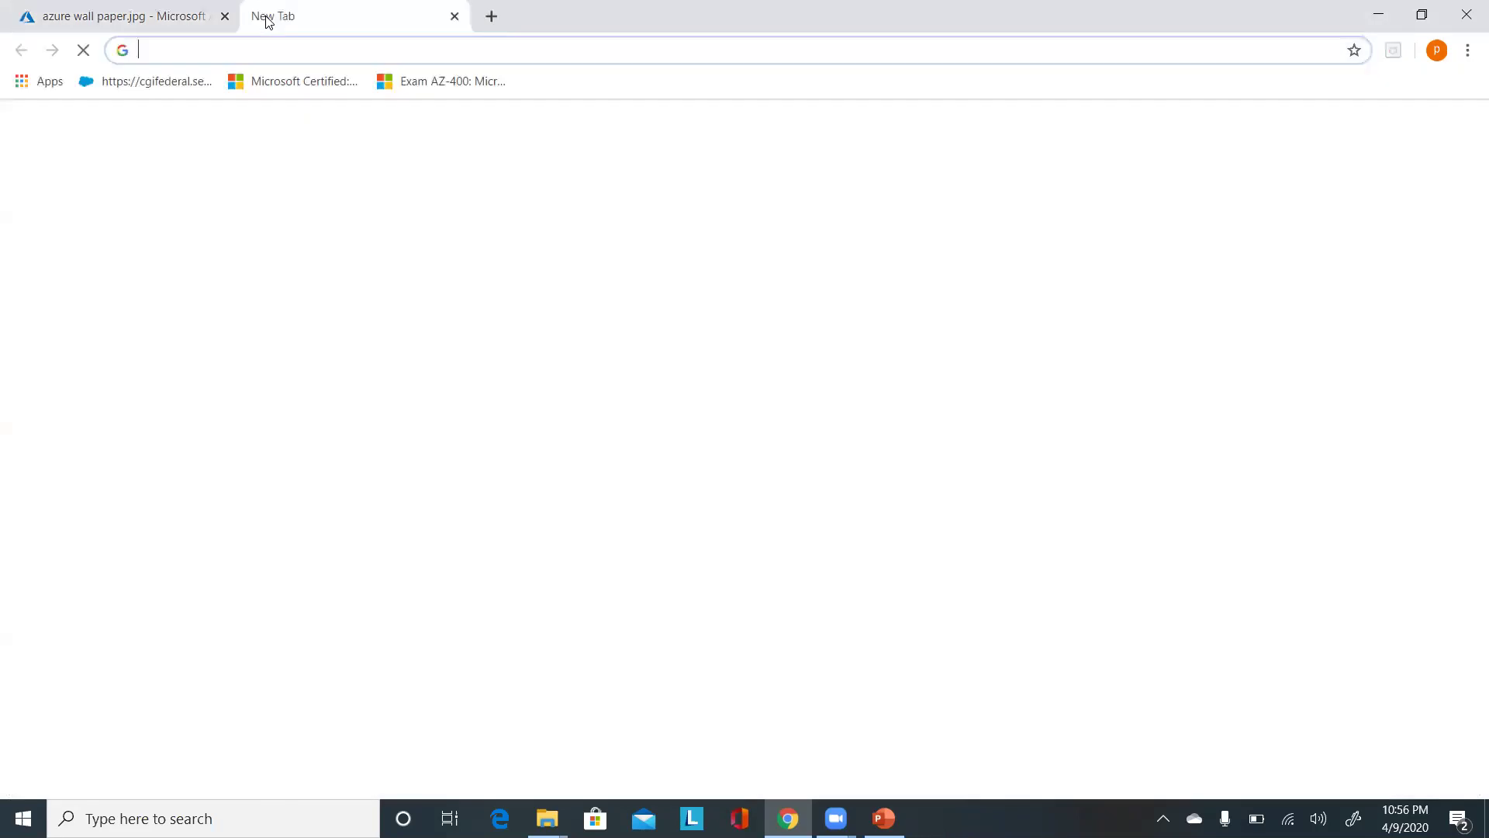
{"action": "key", "text": "ctrl+v"}
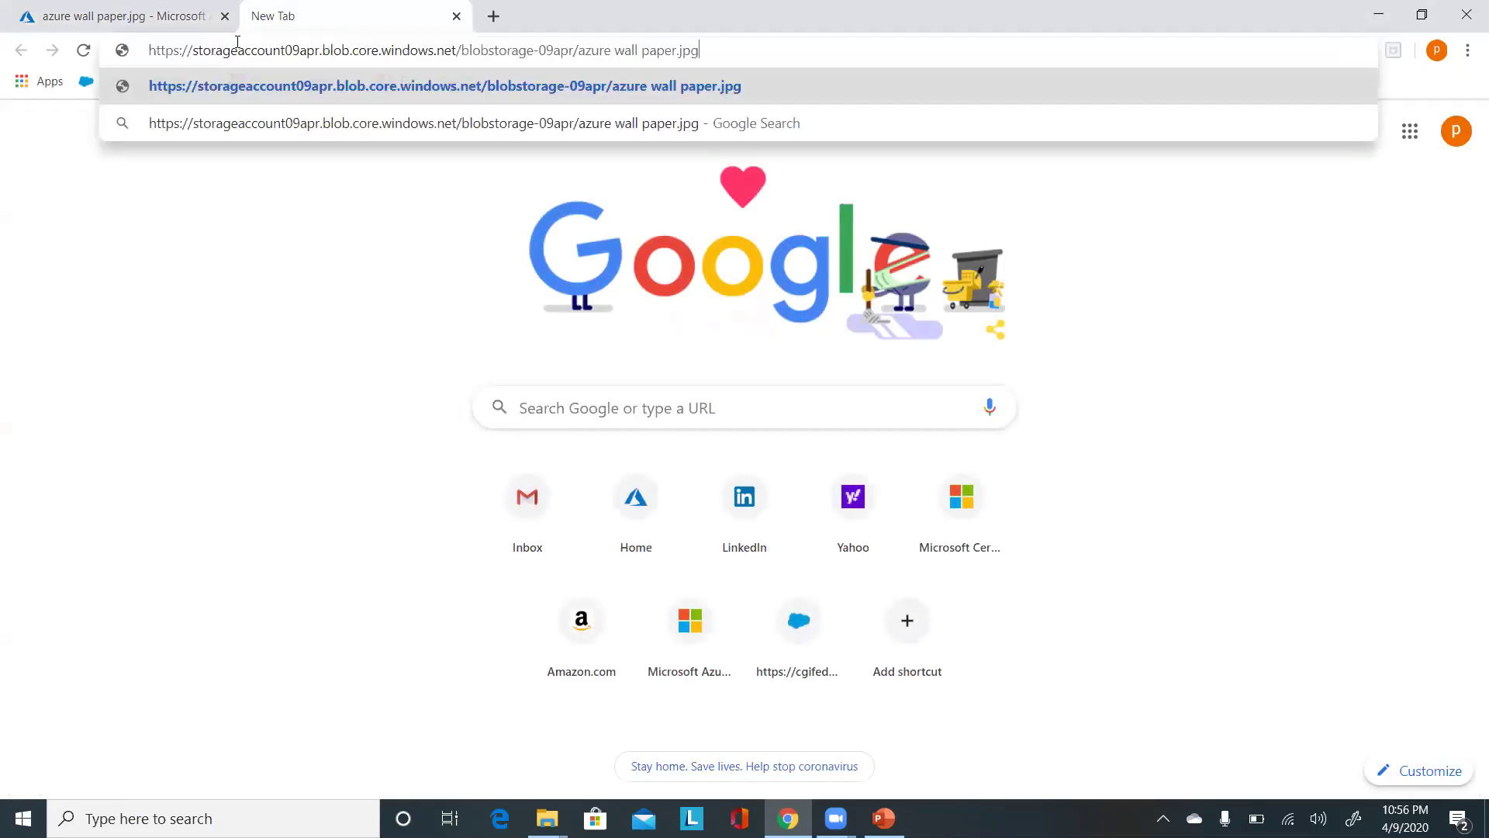
{"action": "key", "text": "Return"}
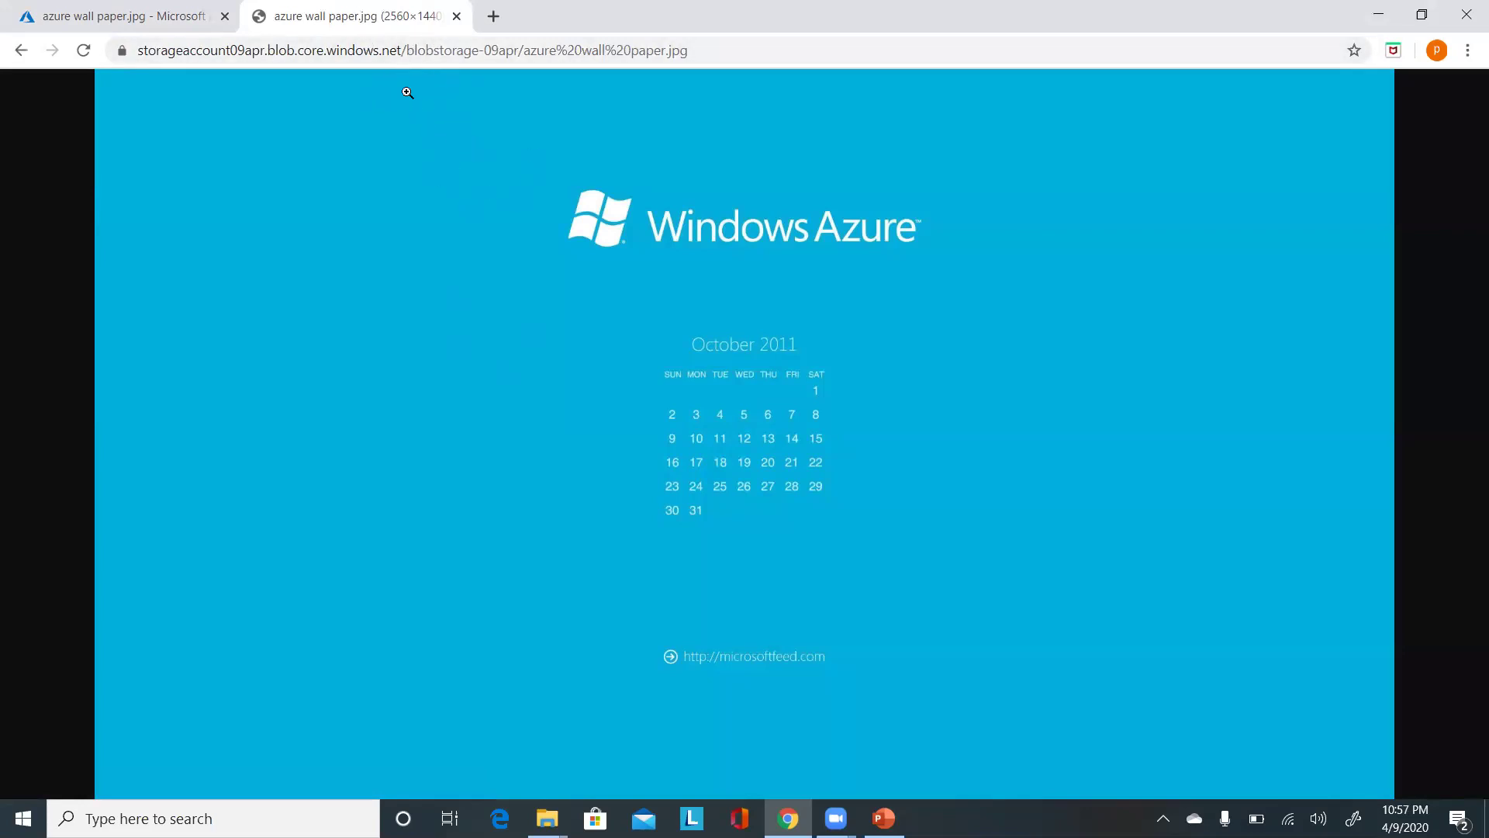
{"action": "left_click", "coordinate": [150, 16]}
{"action": "left_click", "coordinate": [457, 16]}
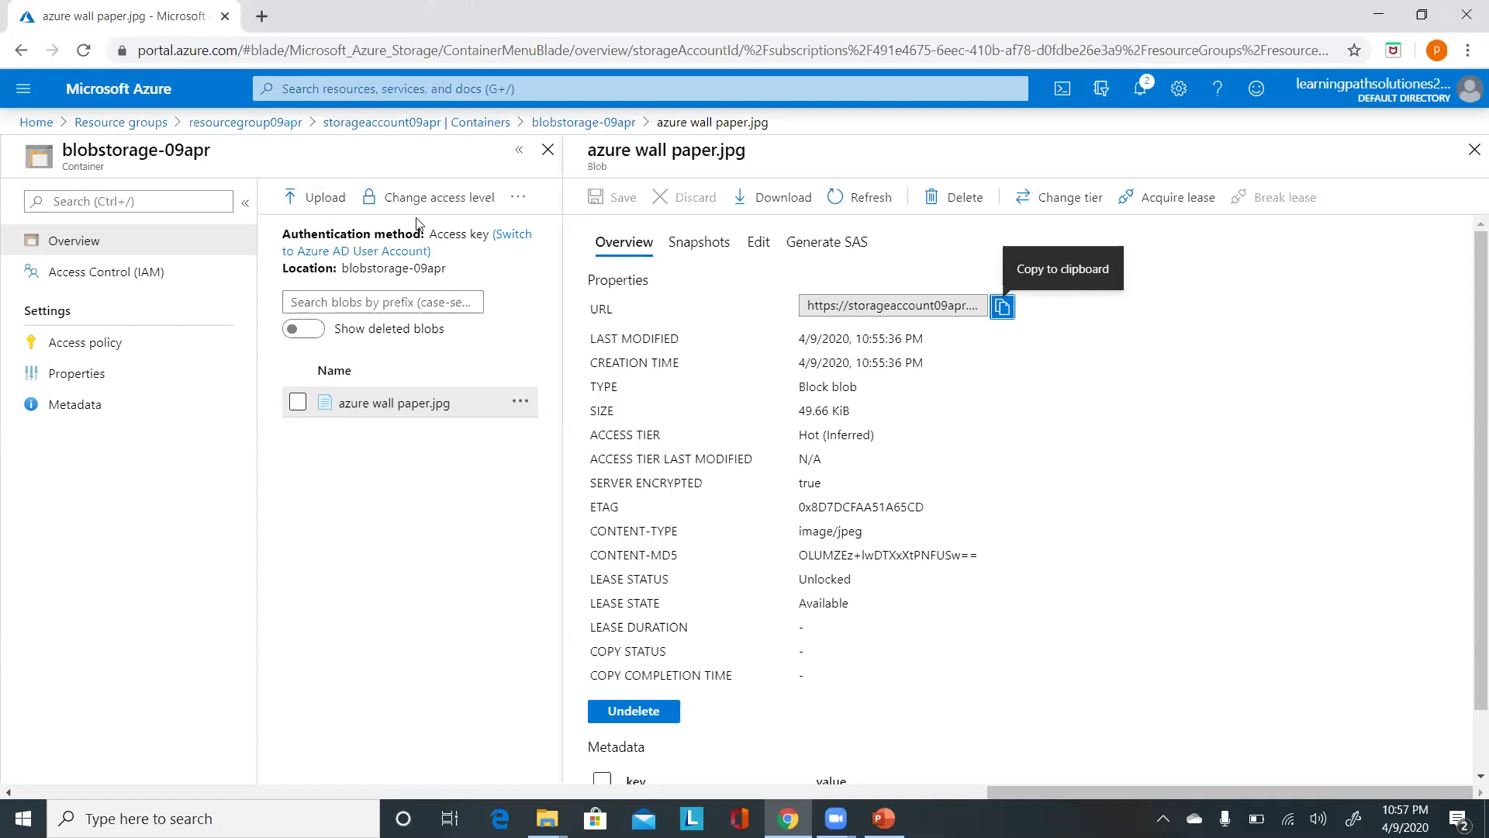
Step: Return to resourcegroup09apr and open the file shares of storageaccount09apr
{"action": "left_click", "coordinate": [591, 124]}
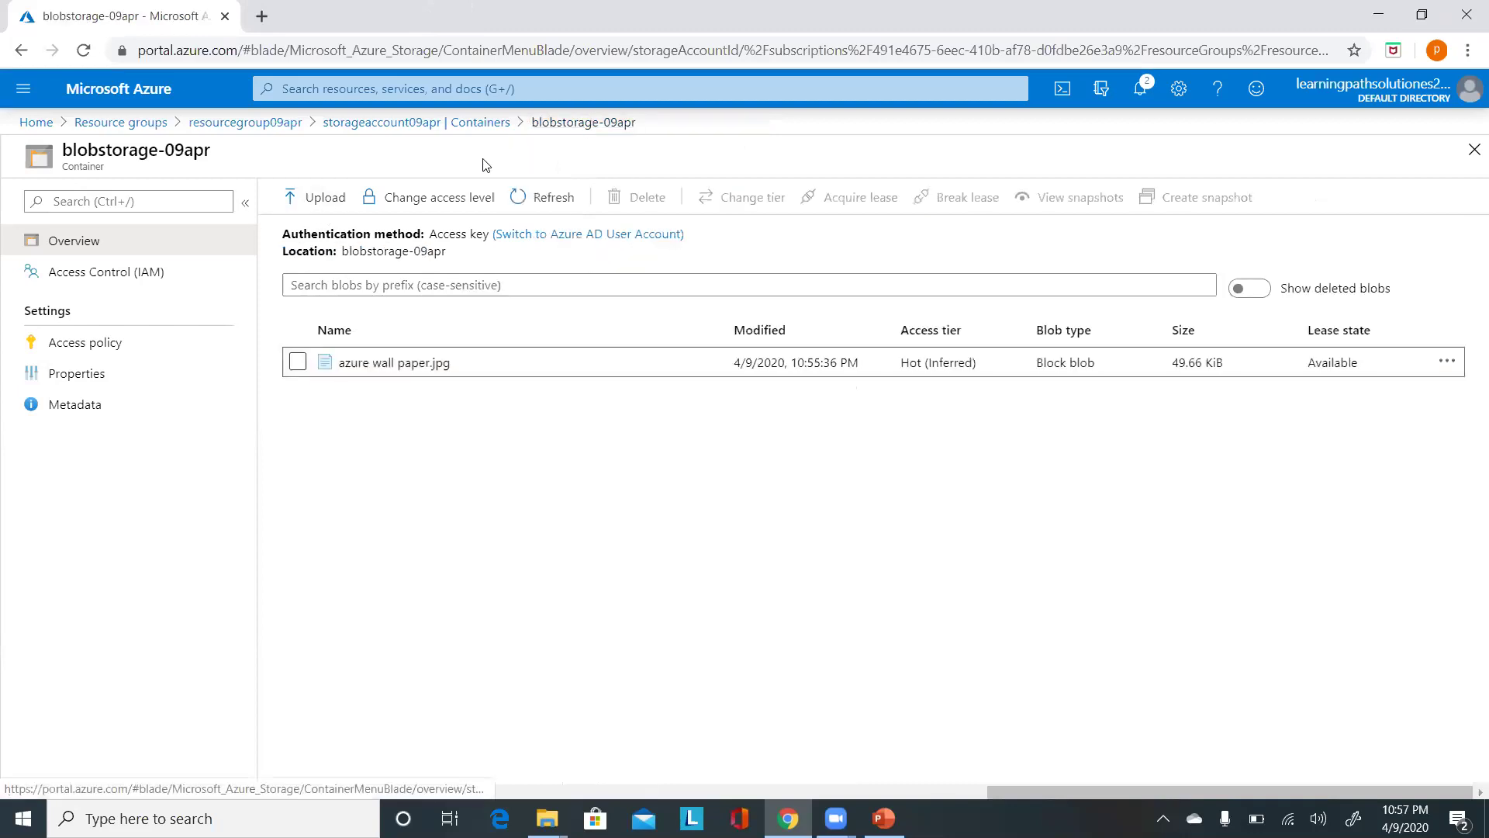
{"action": "left_click", "coordinate": [408, 124]}
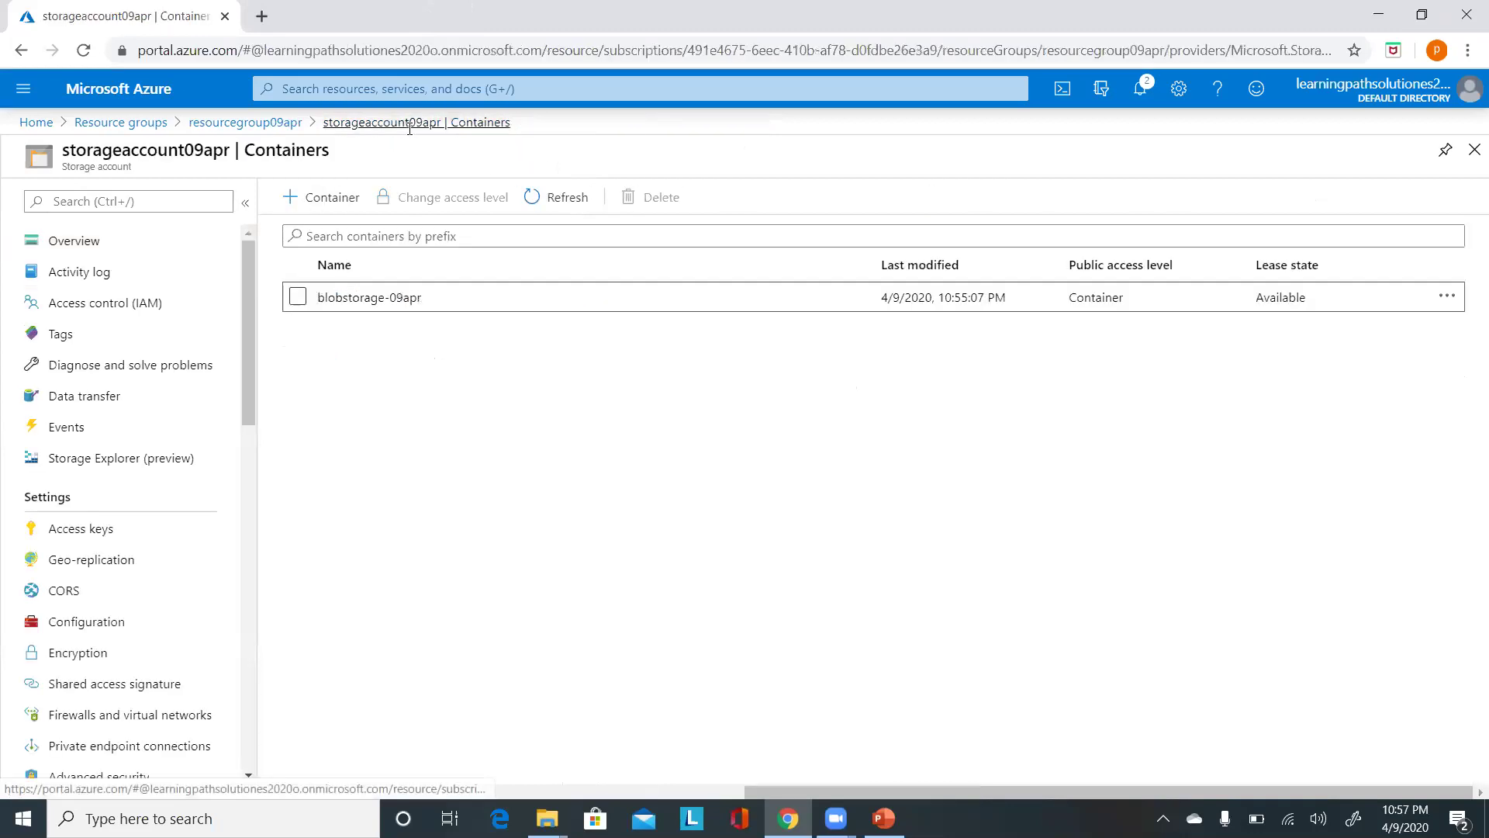
{"action": "left_click", "coordinate": [358, 124]}
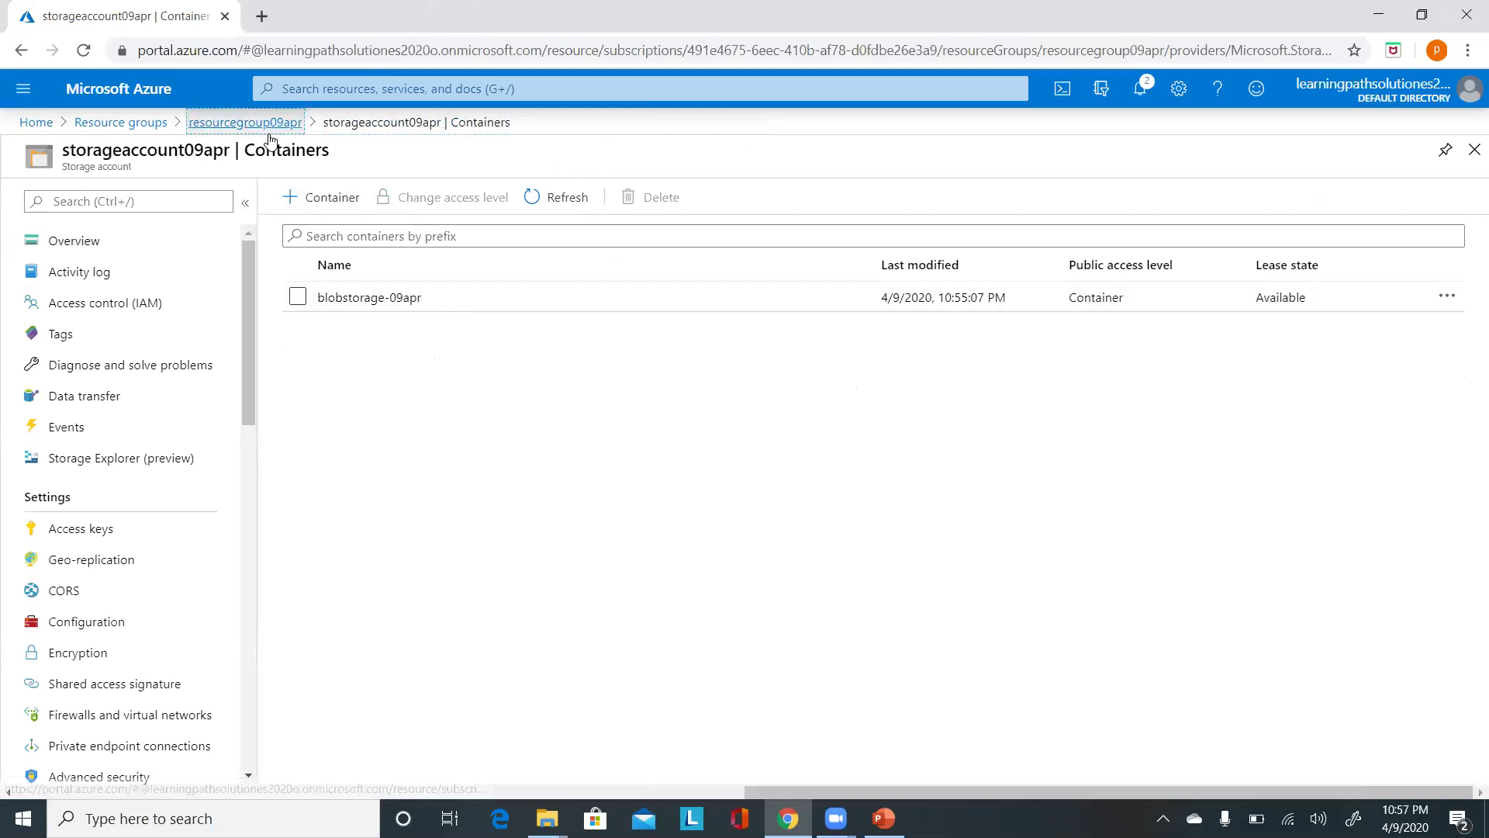
{"action": "left_click", "coordinate": [245, 122]}
{"action": "left_click", "coordinate": [679, 512]}
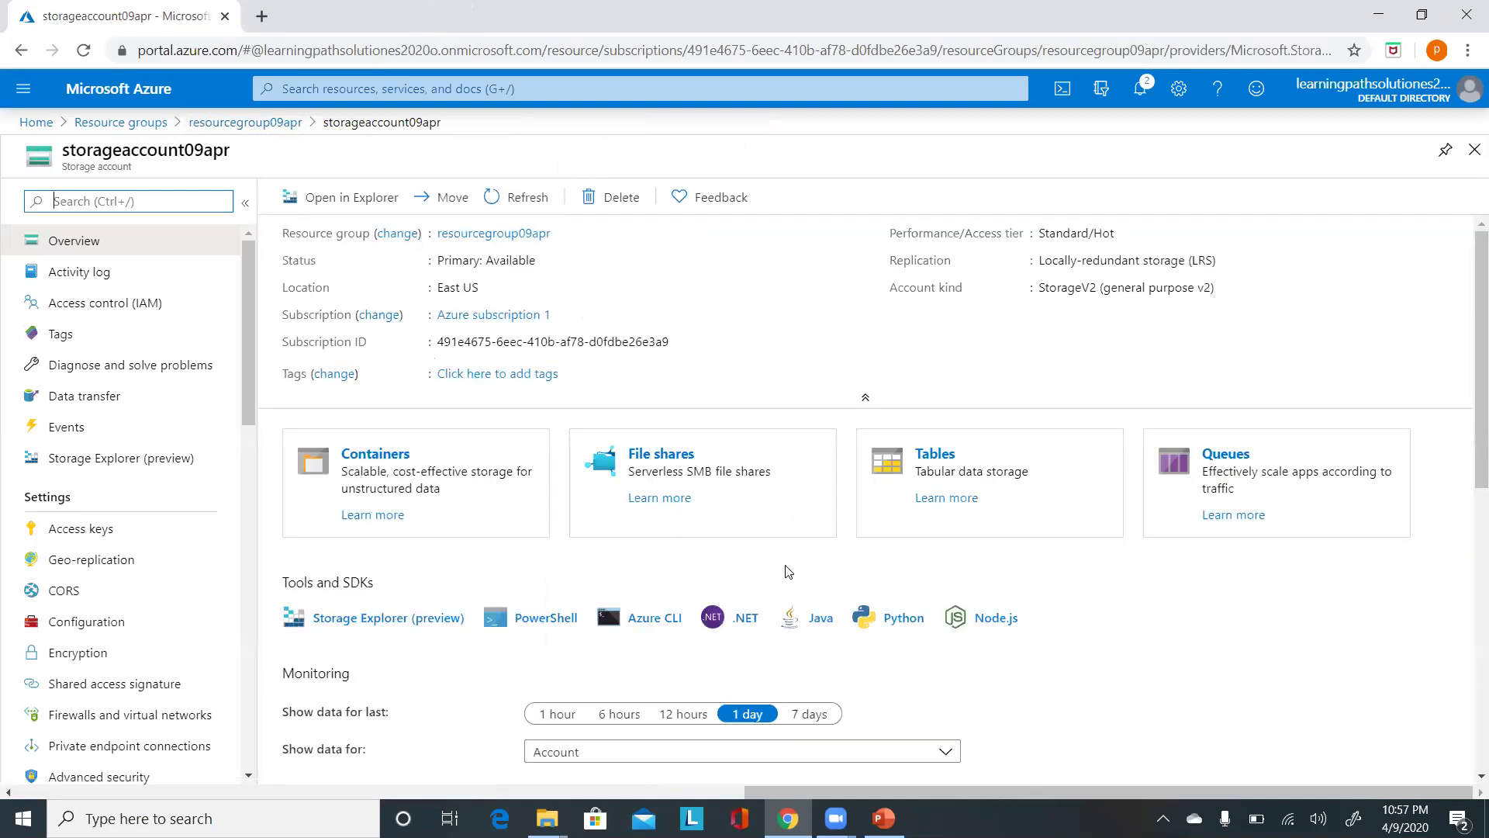
{"action": "left_click", "coordinate": [705, 480]}
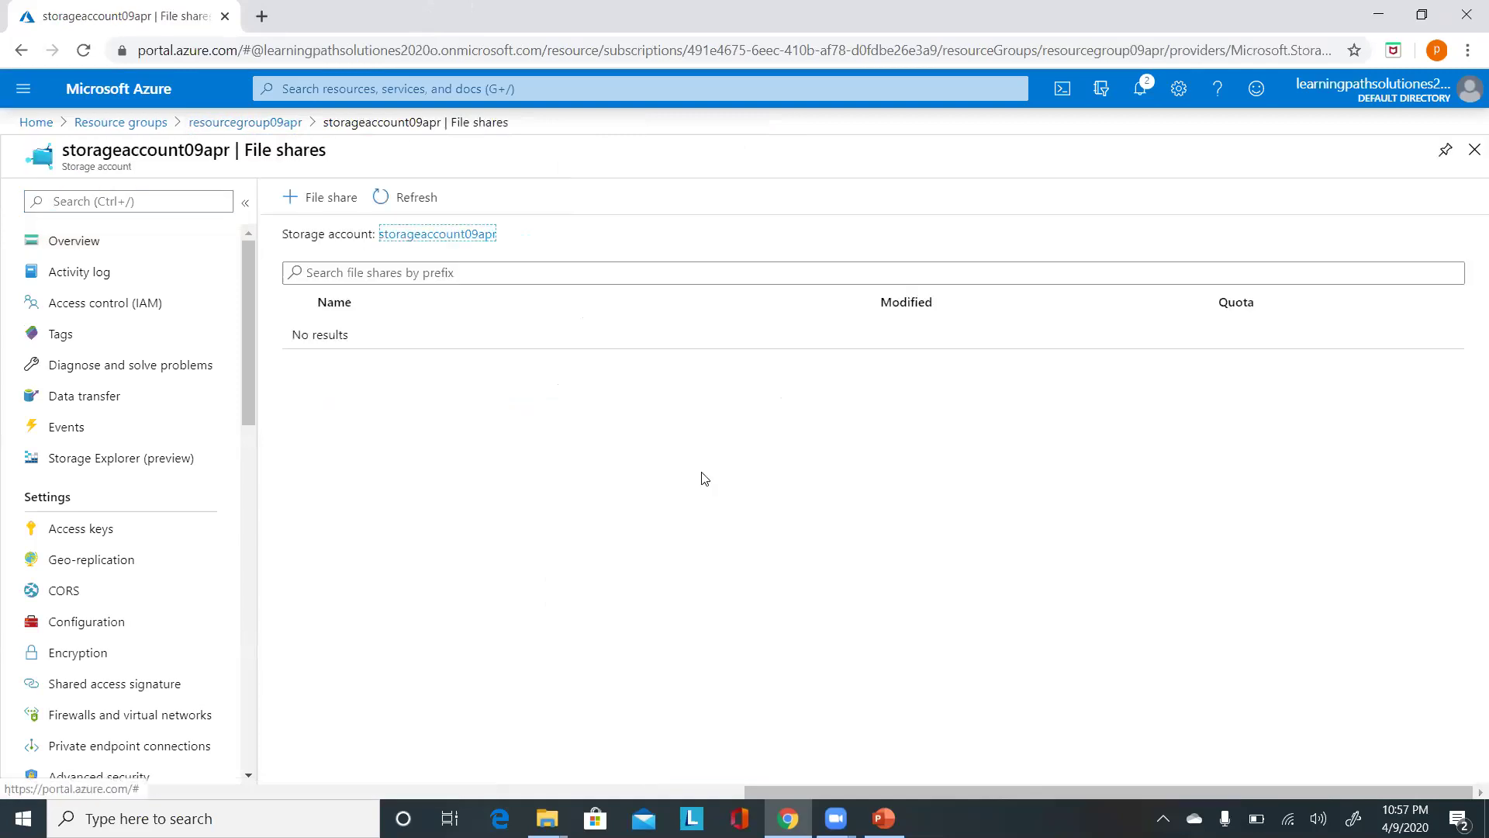
Step: Create a file share named fileshare-09apr with a quota of 50 GiB and open it, dismissing the notification
{"action": "left_click", "coordinate": [314, 198]}
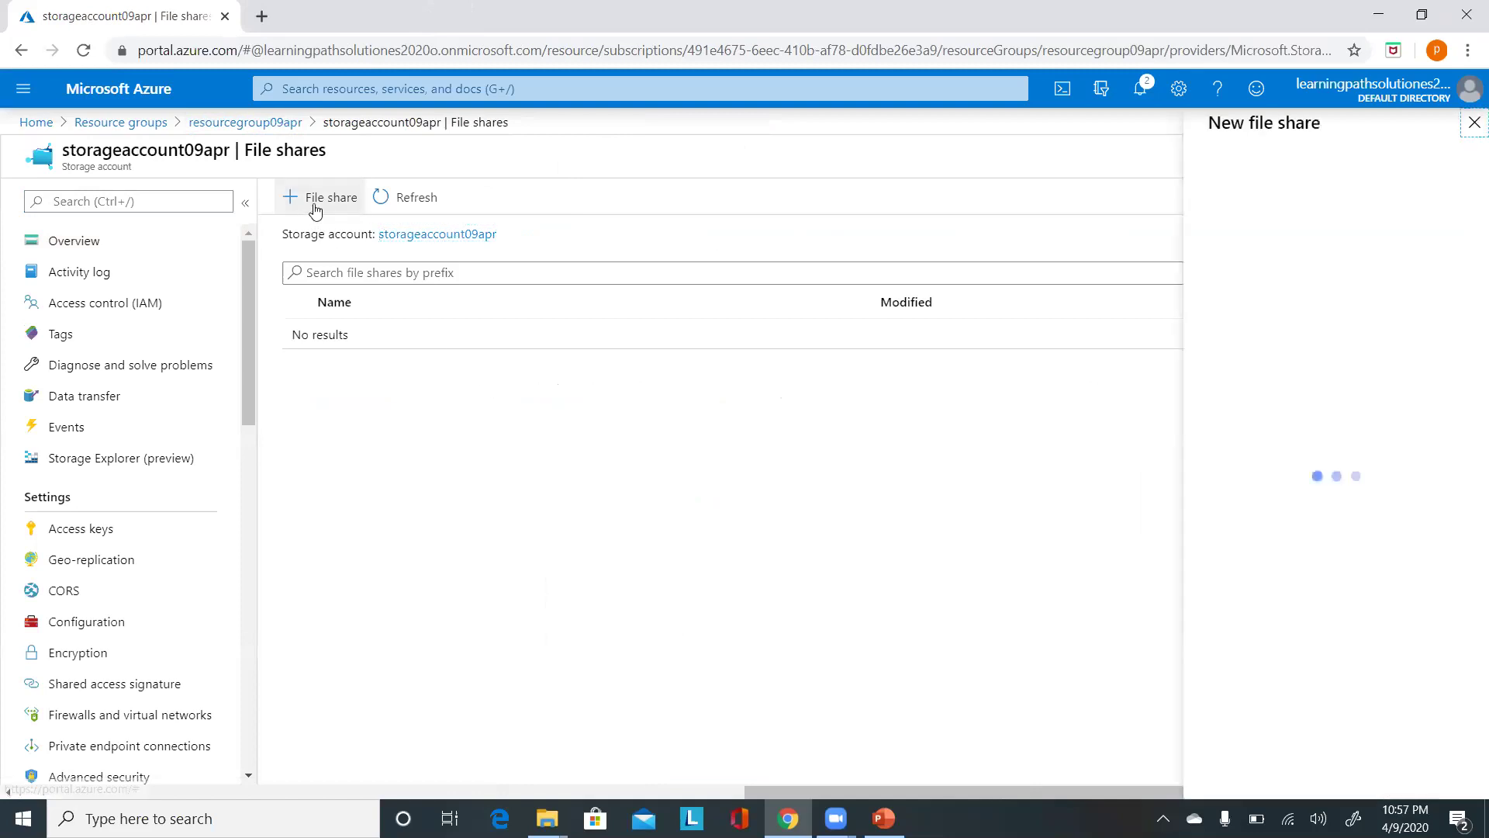
{"action": "type", "text": "fileshare_"}
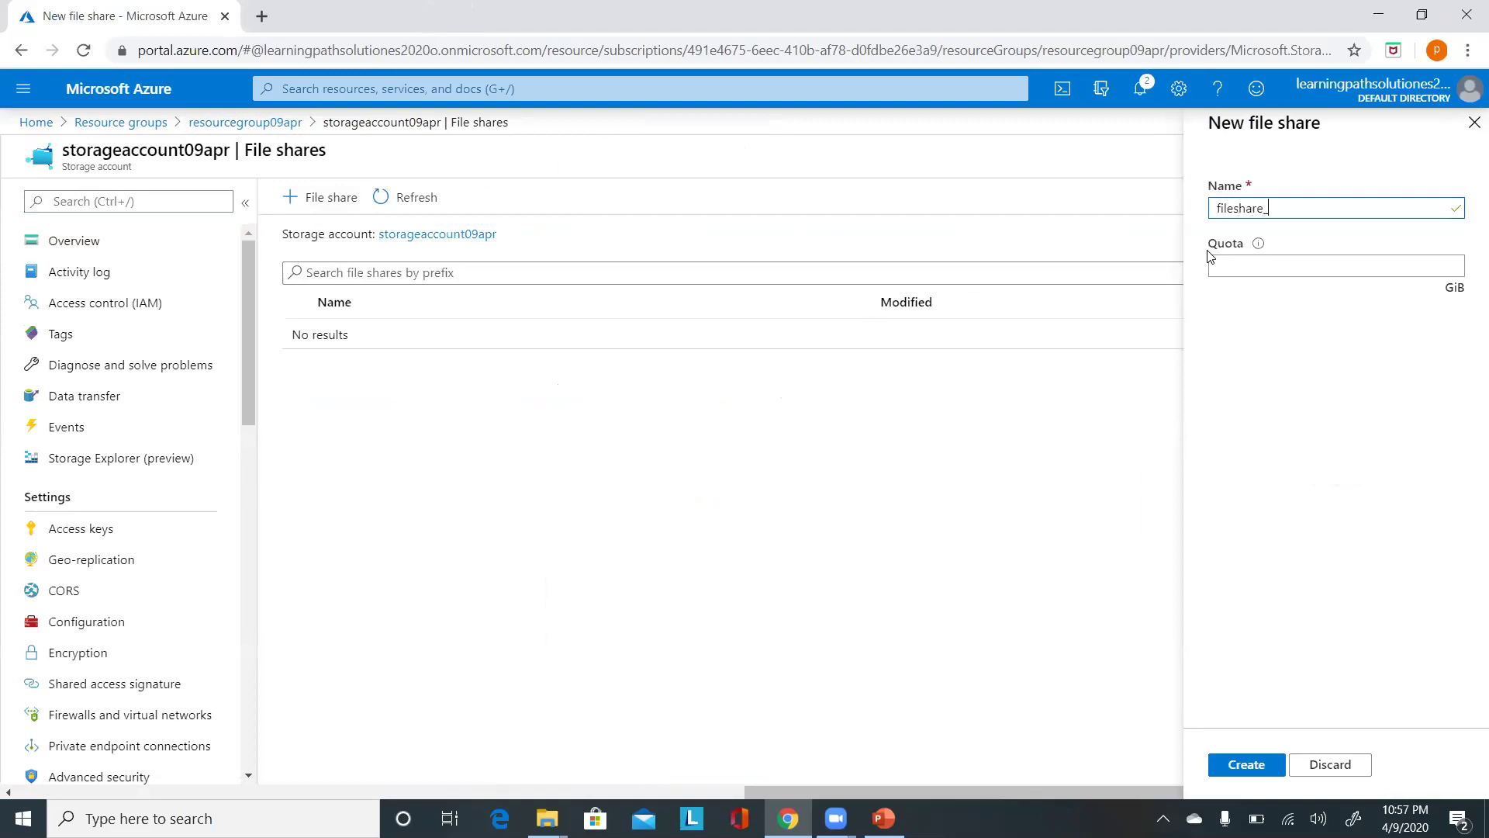
{"action": "type", "text": "09apr"}
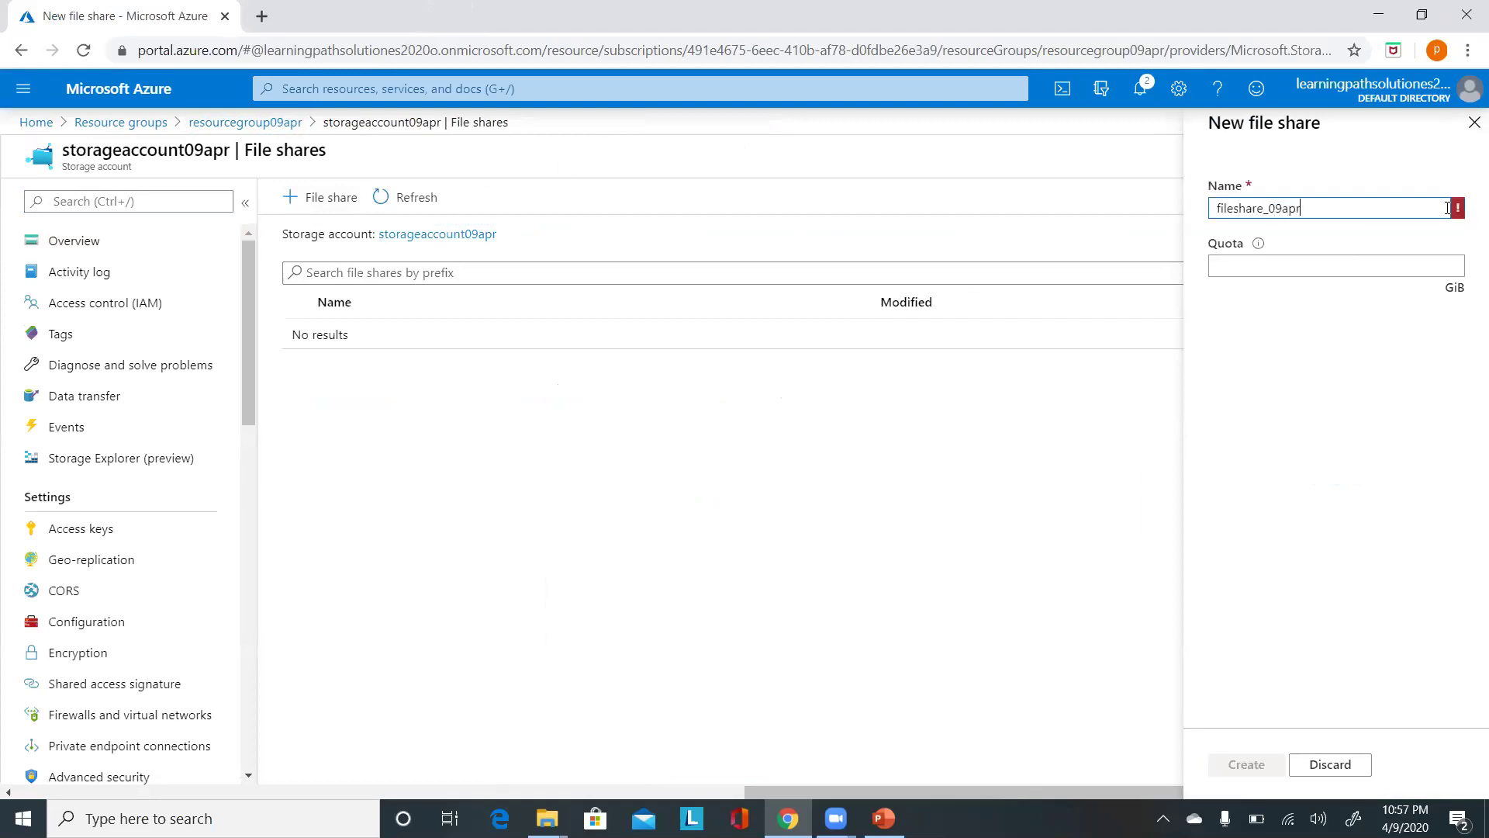
{"action": "mouse_move", "coordinate": [1457, 208]}
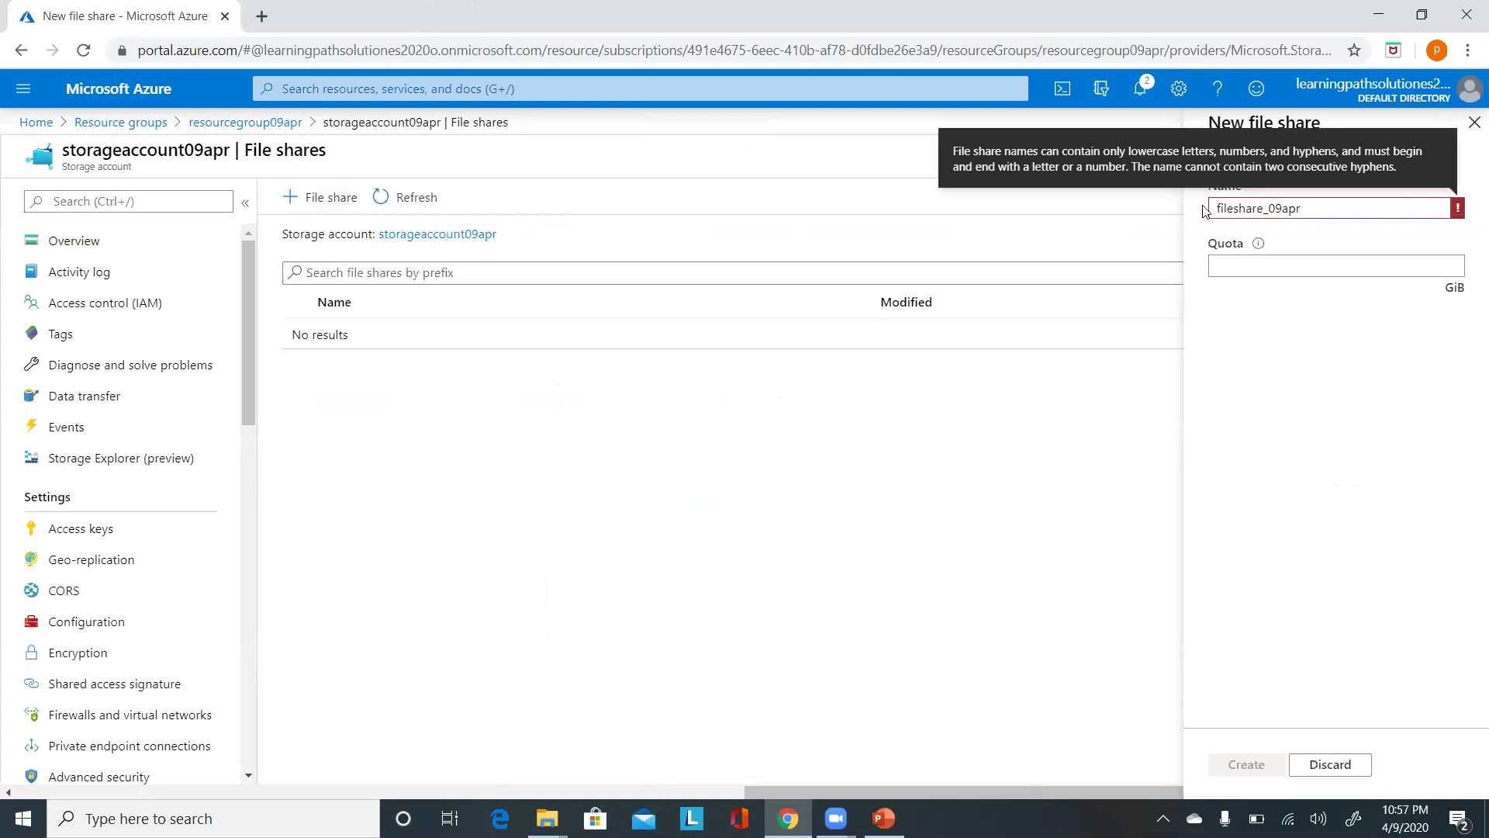
{"action": "left_click", "coordinate": [1272, 208]}
{"action": "key", "text": "BackSpace"}
{"action": "type", "text": "-"}
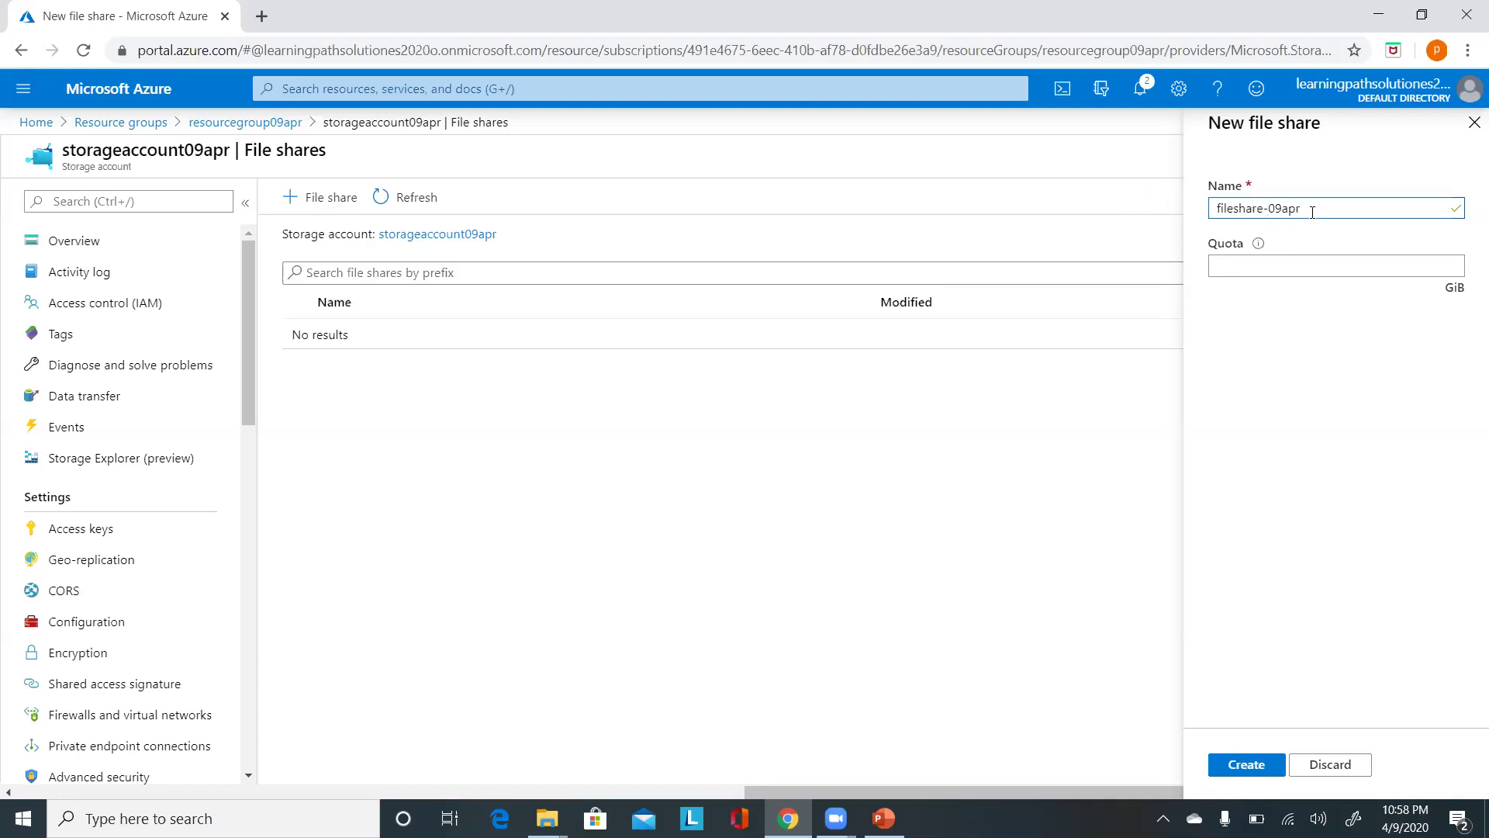
{"action": "left_click", "coordinate": [1274, 265]}
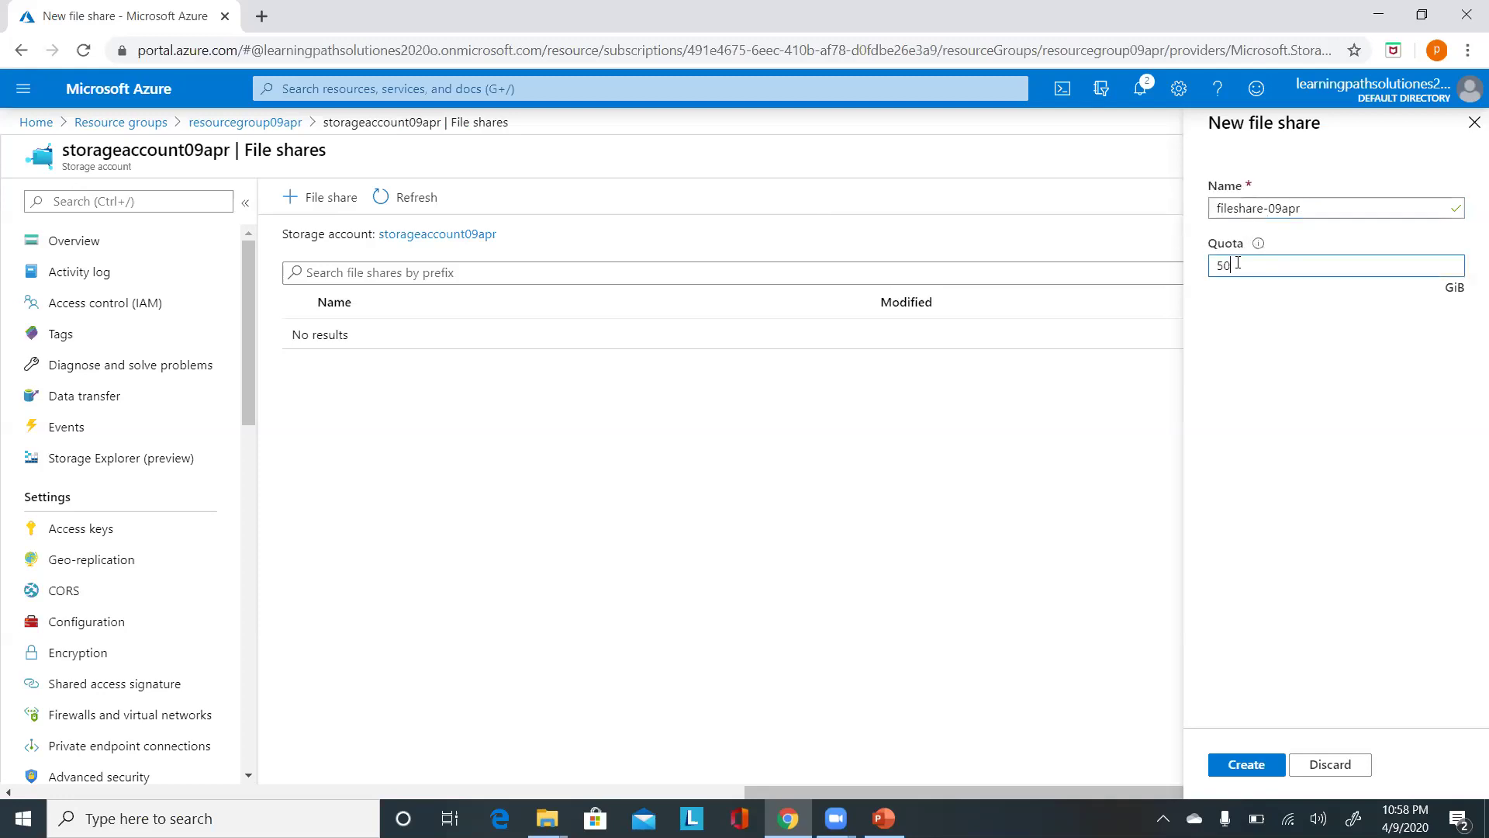
{"action": "left_click", "coordinate": [1249, 764]}
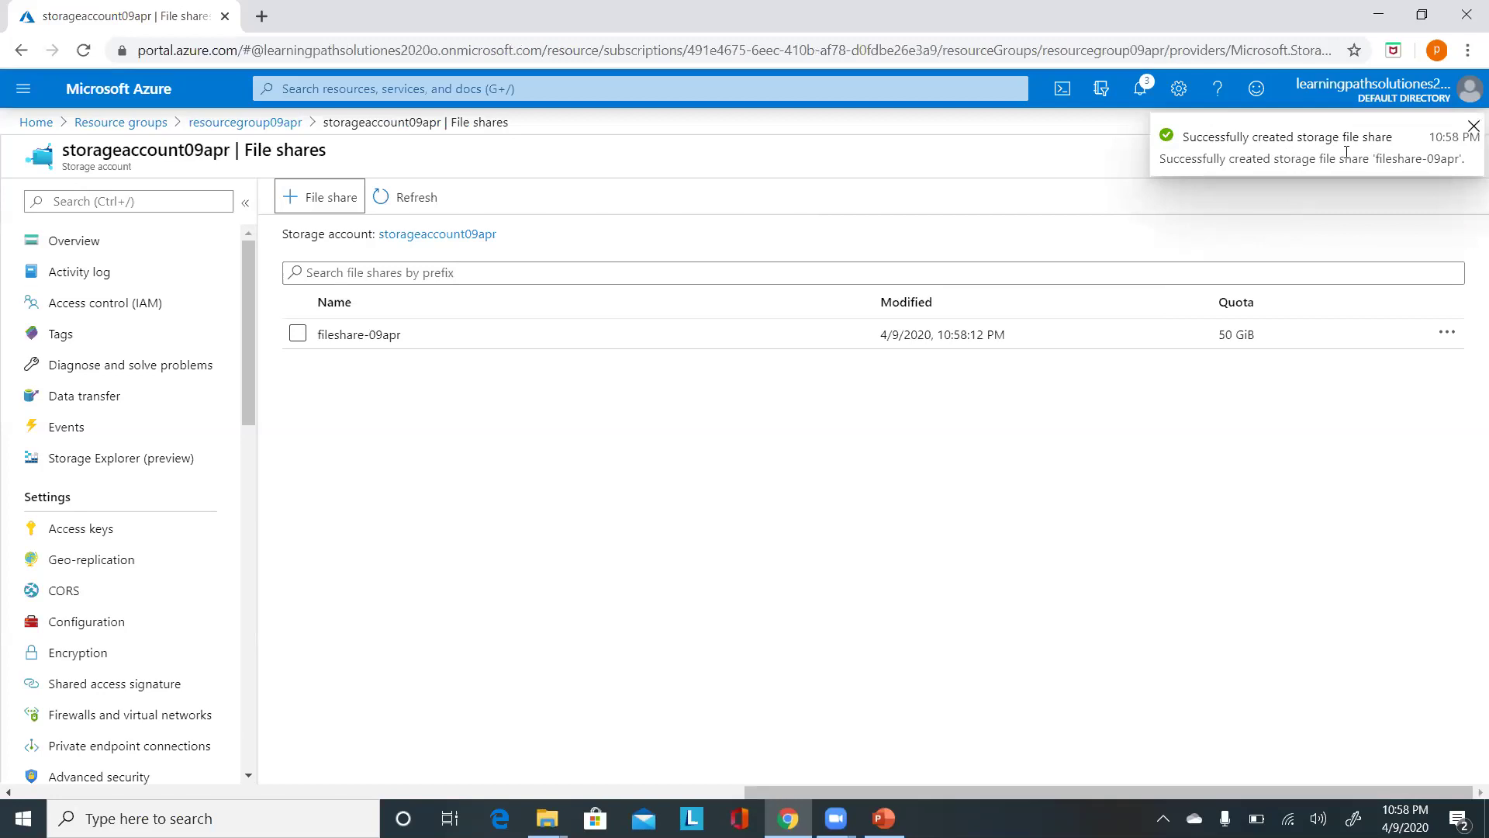
{"action": "left_click", "coordinate": [375, 339]}
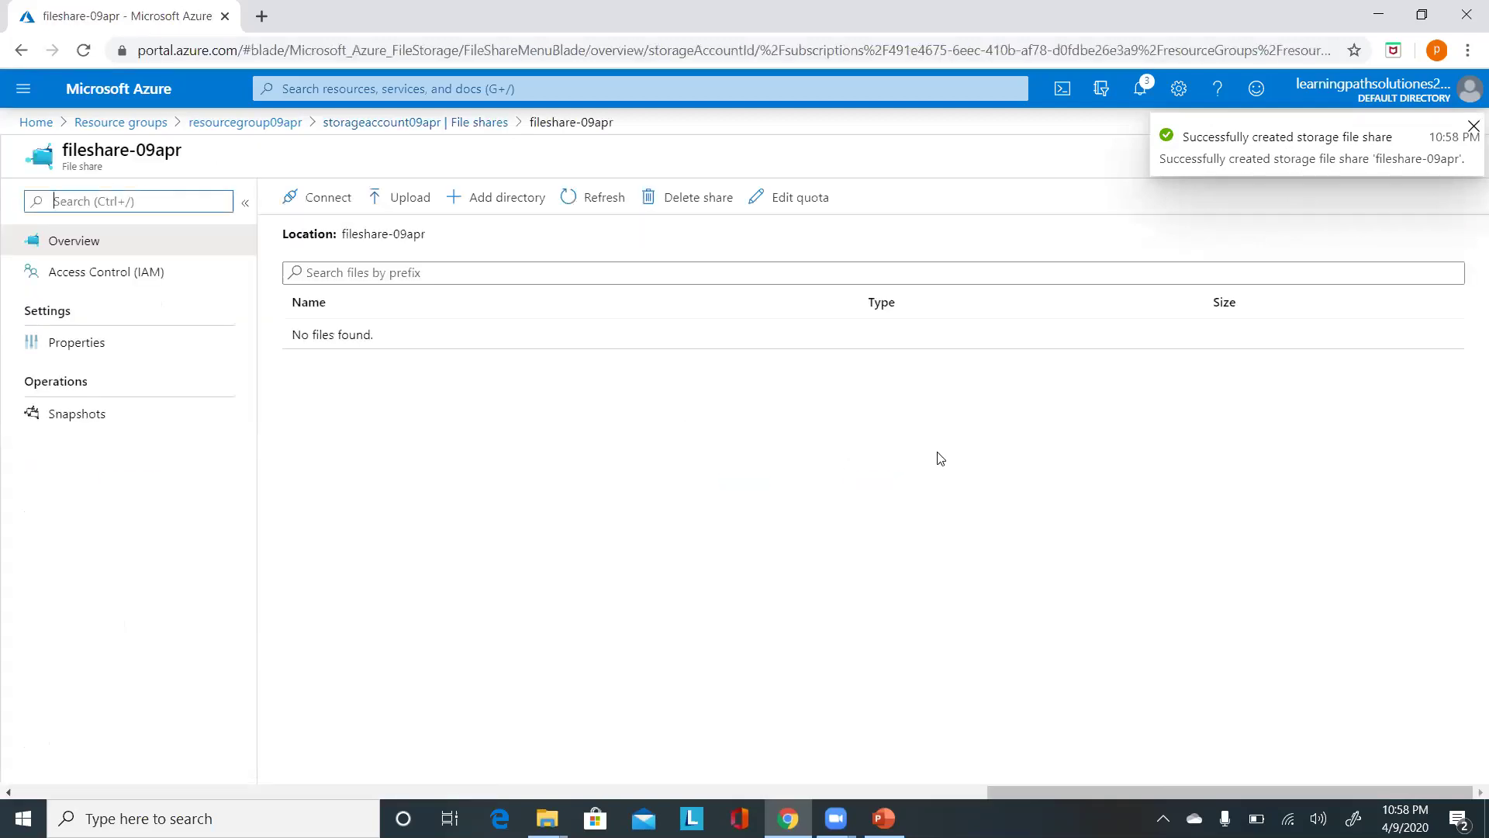
{"action": "left_click", "coordinate": [1468, 126]}
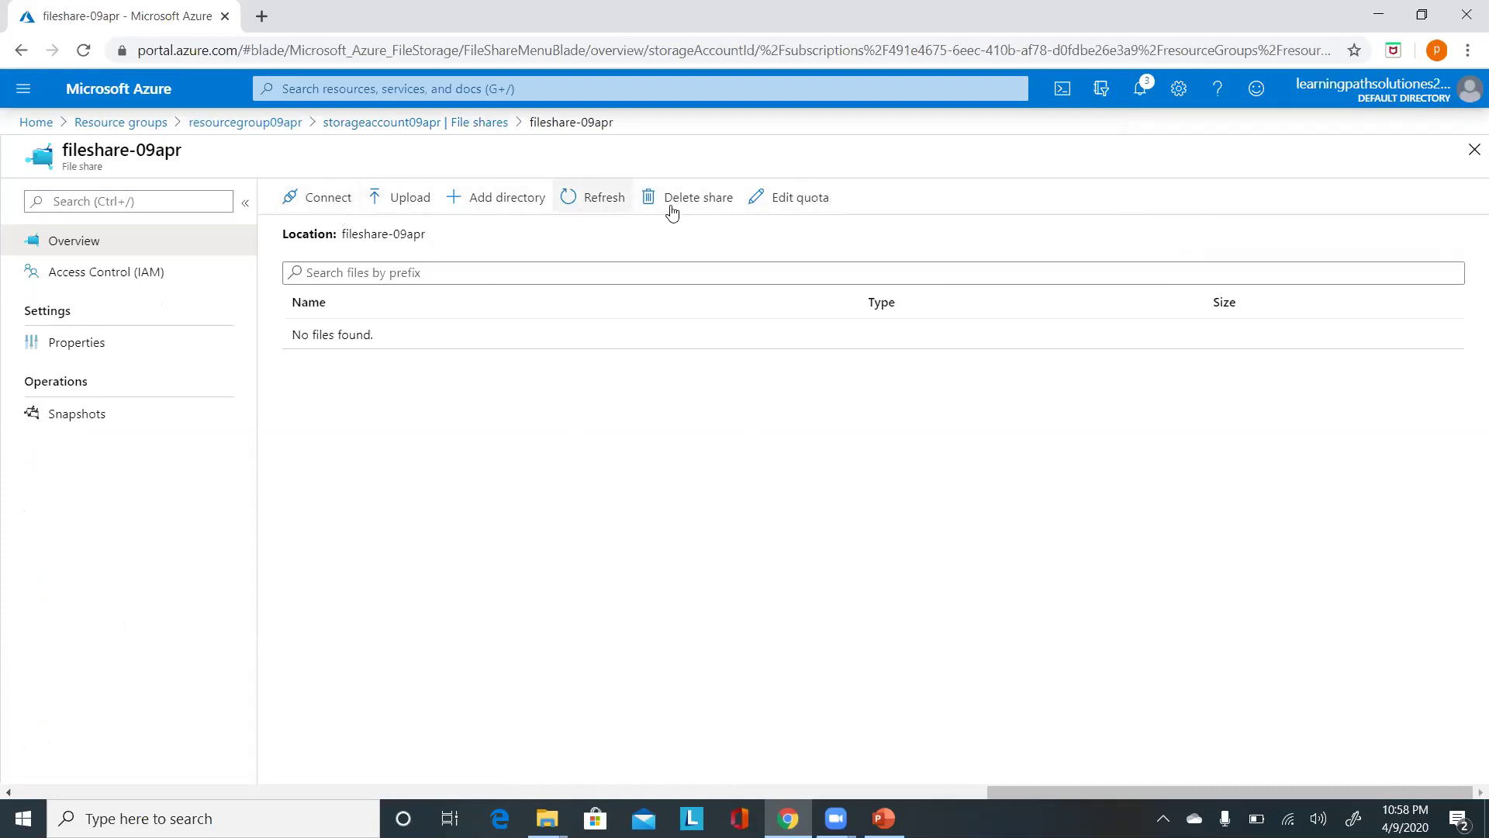
Step: Select the Azure Storage Services - AZ 103 PDF from the Desktop as the file to upload to fileshare-09apr
{"action": "left_click", "coordinate": [406, 203]}
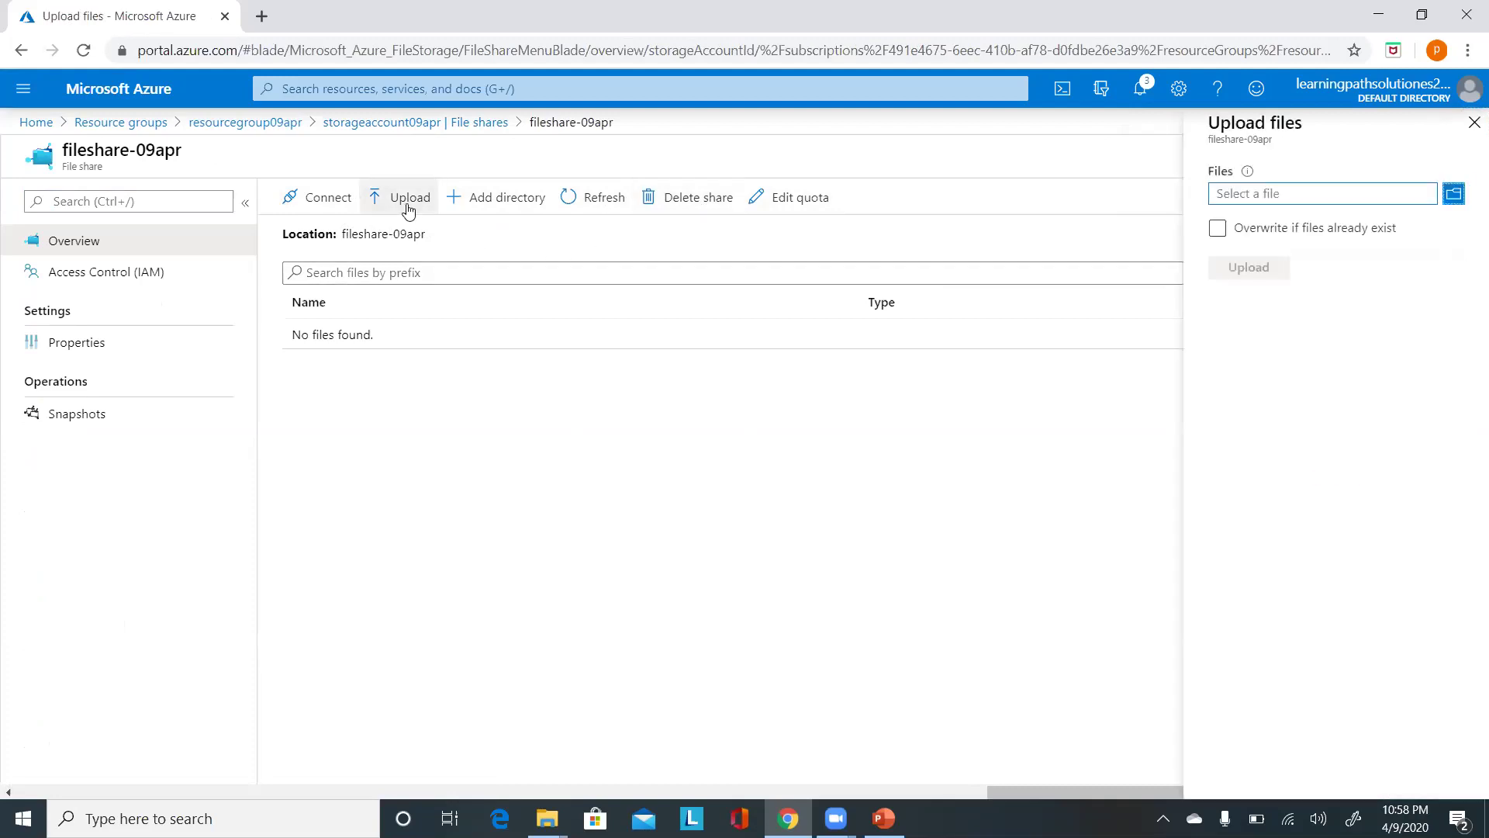
{"action": "left_click", "coordinate": [1472, 126]}
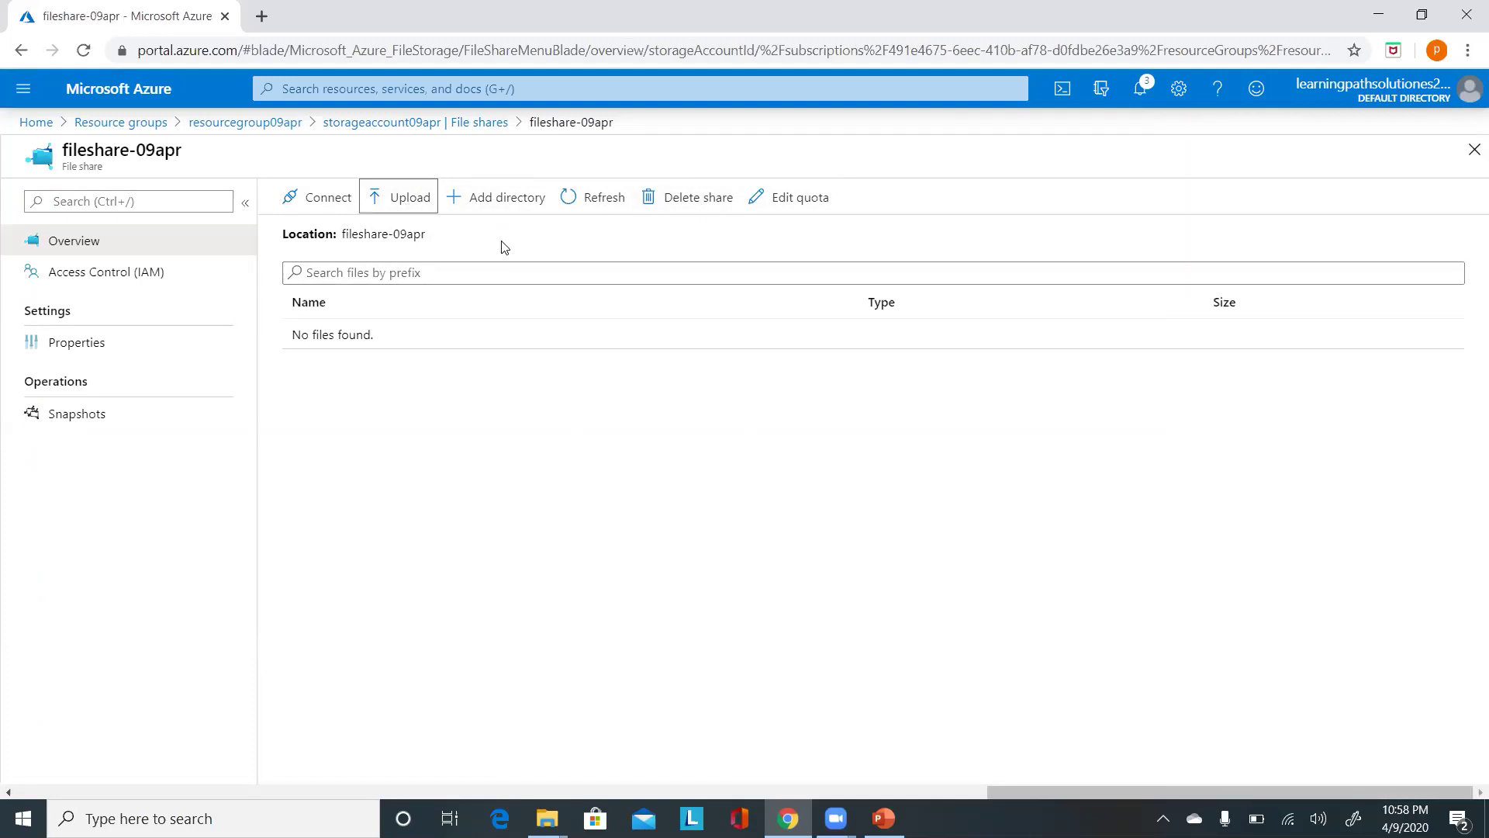
{"action": "left_click", "coordinate": [412, 197]}
{"action": "left_click", "coordinate": [1453, 194]}
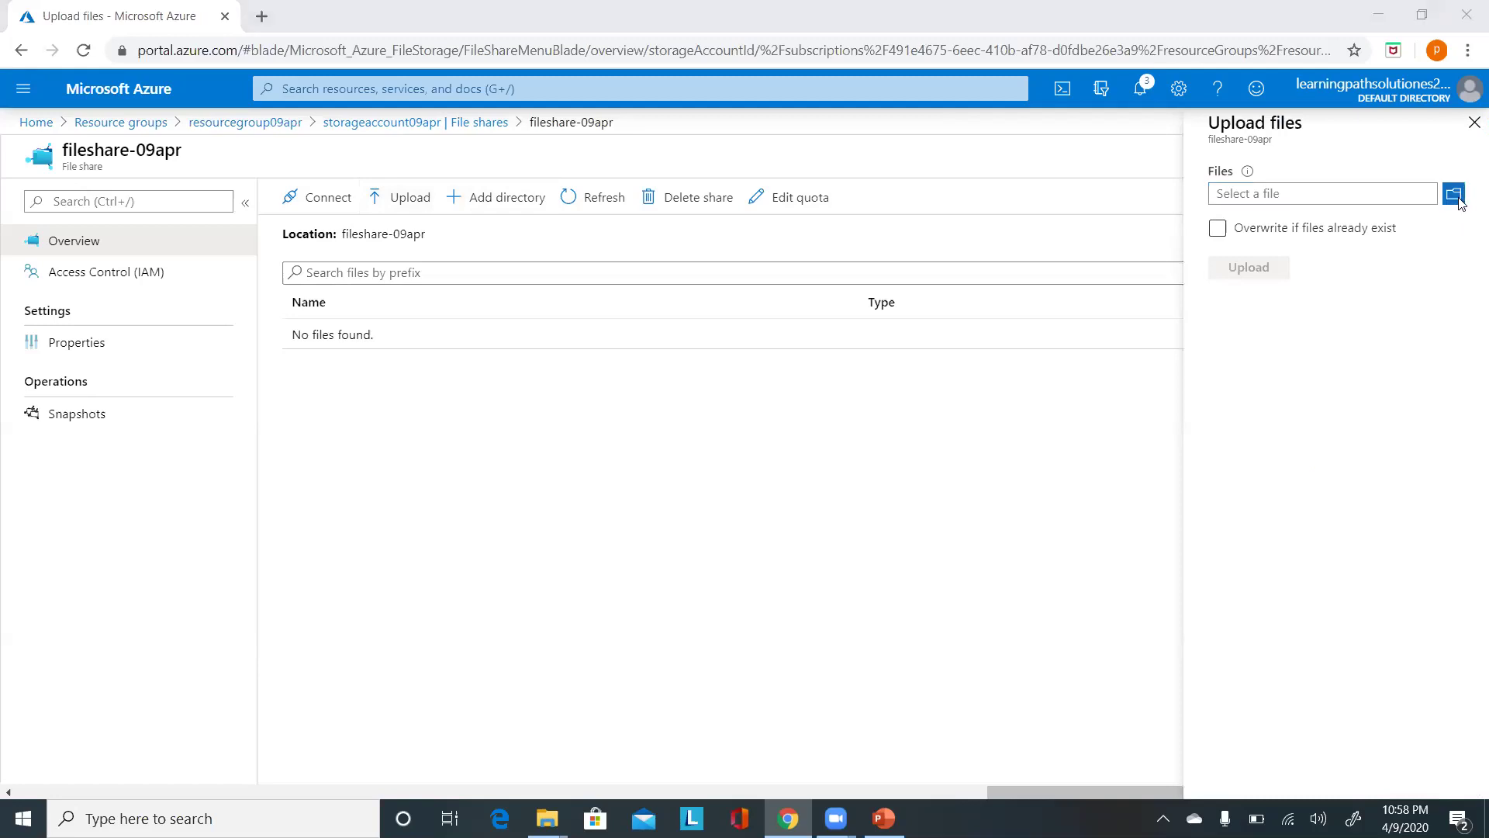
{"action": "left_click", "coordinate": [238, 167]}
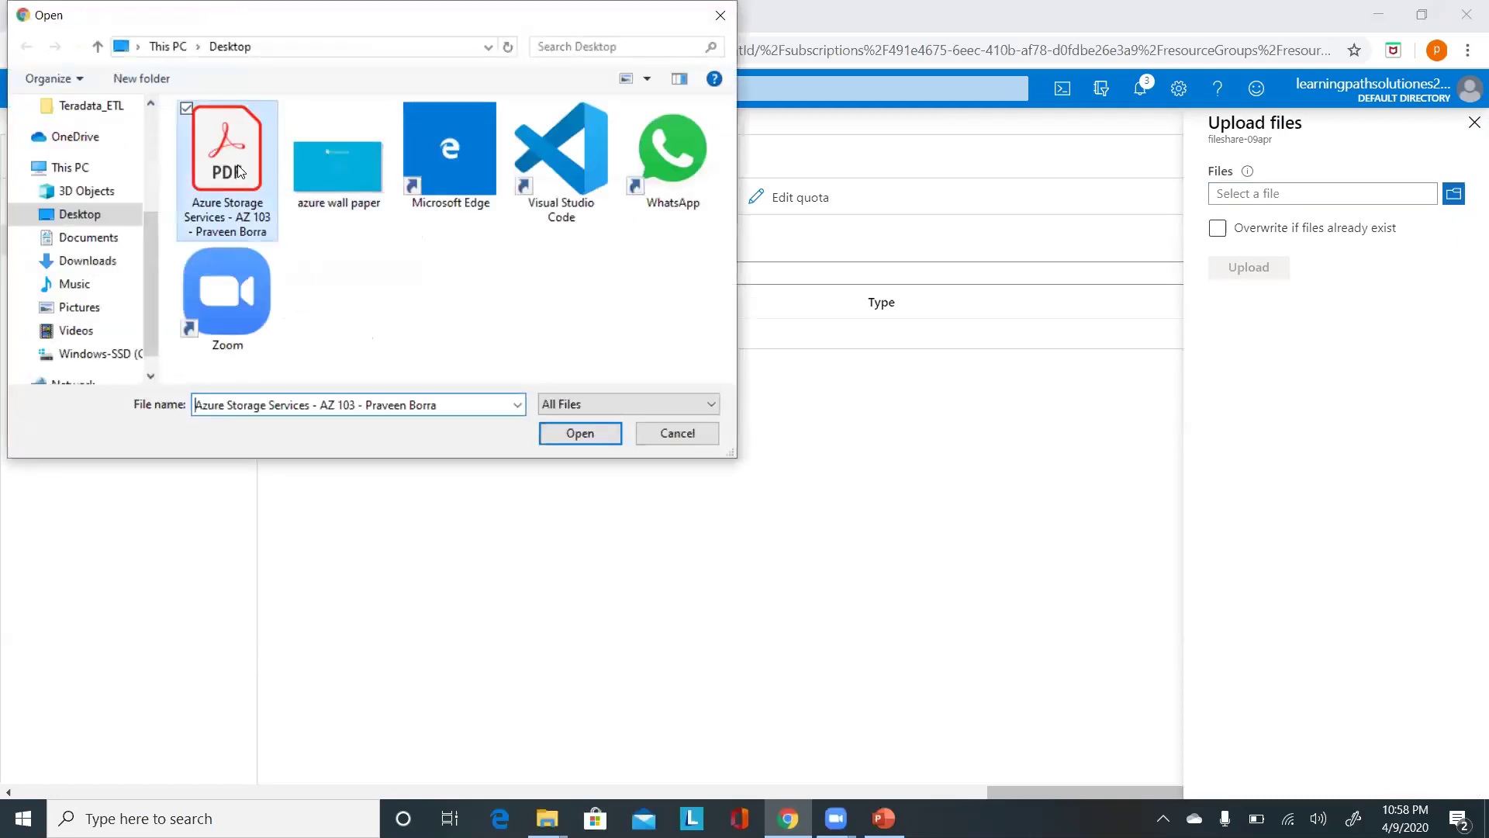
{"action": "left_click", "coordinate": [575, 432]}
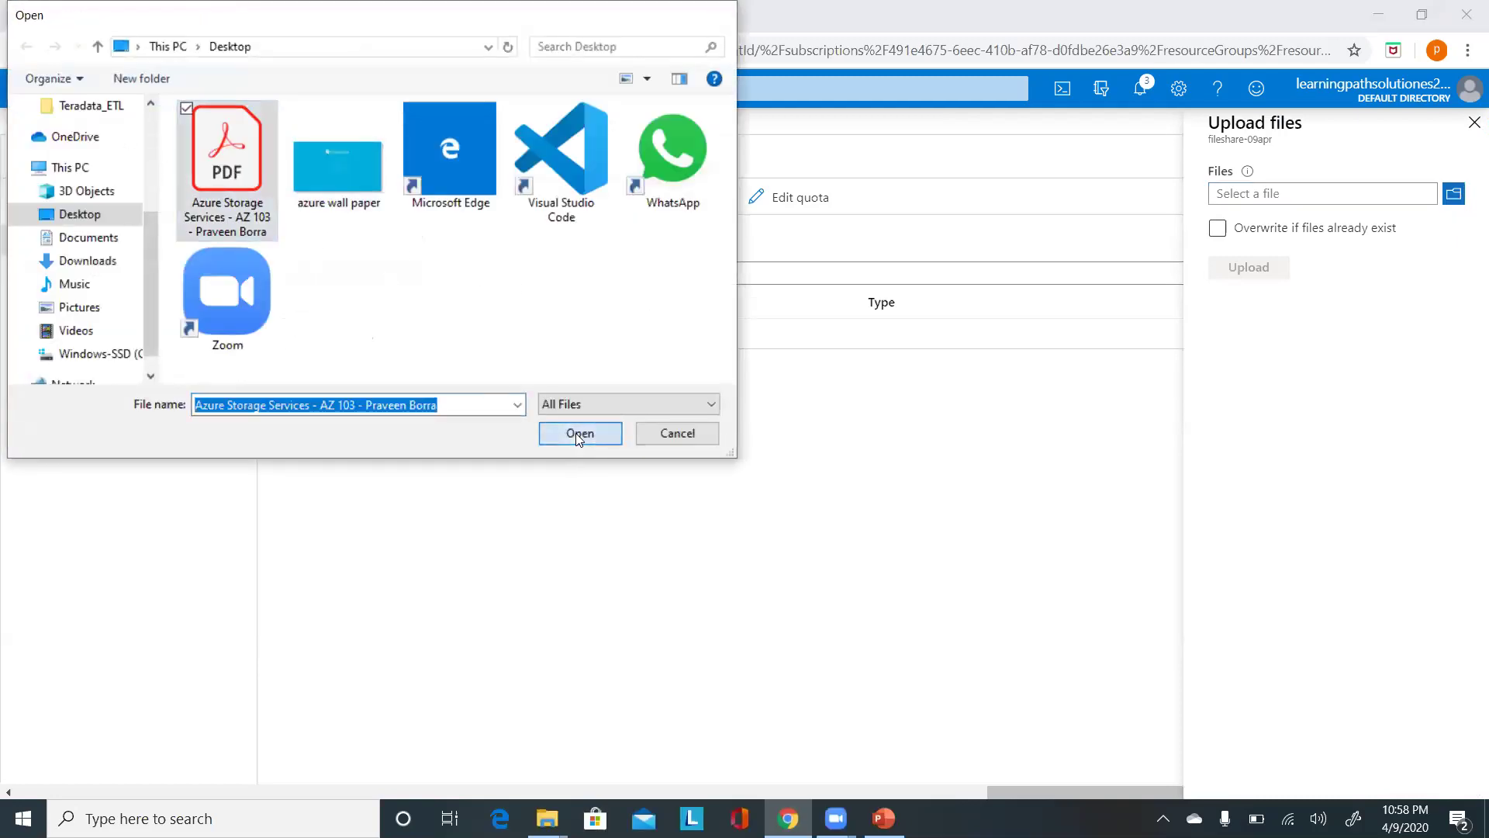
Step: Toggle the option to overwrite existing files, upload the selected PDF to the file share, and close the upload pane
{"action": "left_click", "coordinate": [1219, 235]}
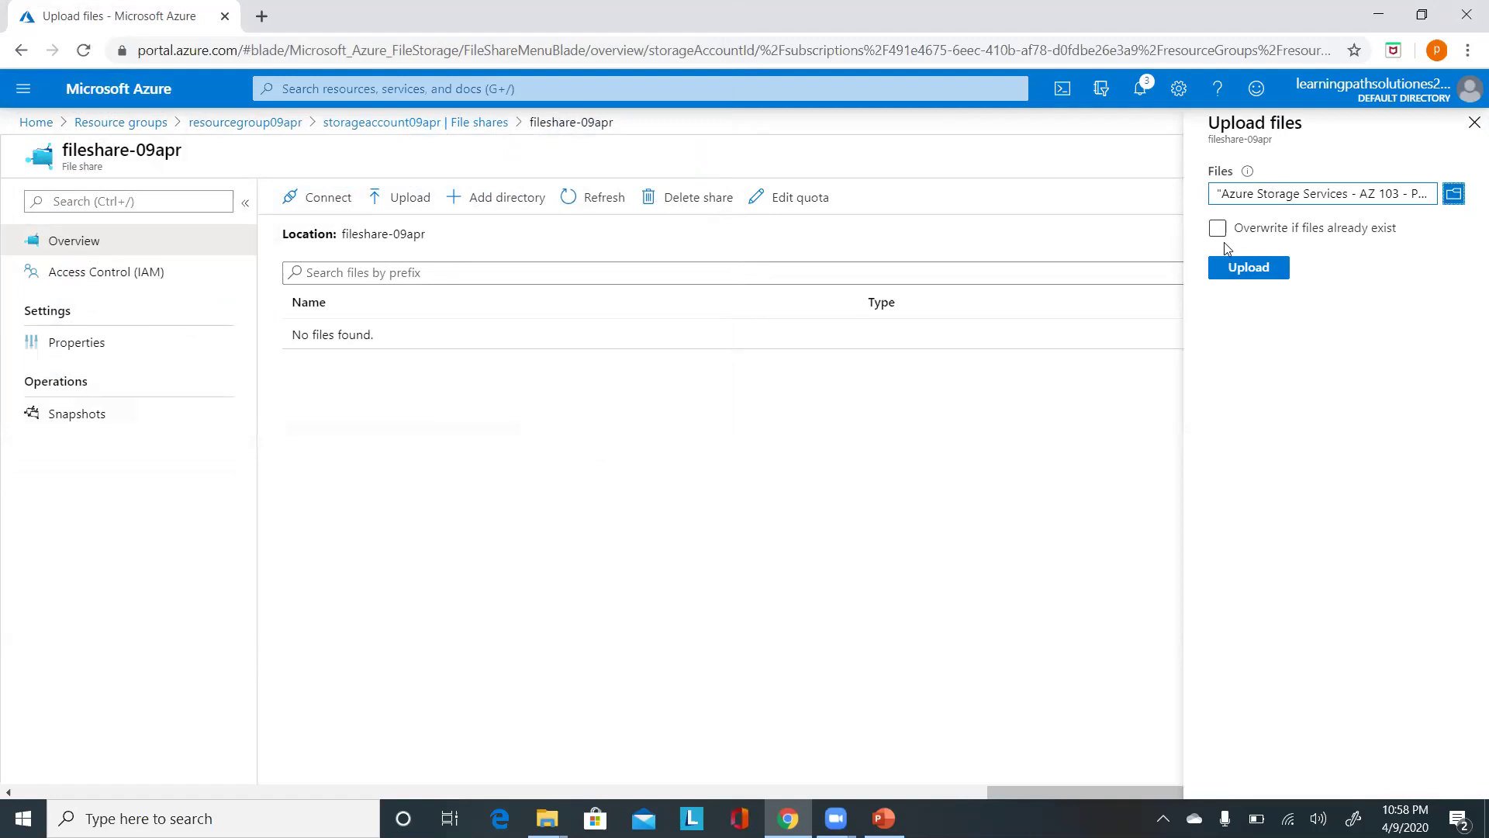
{"action": "left_click", "coordinate": [1219, 239]}
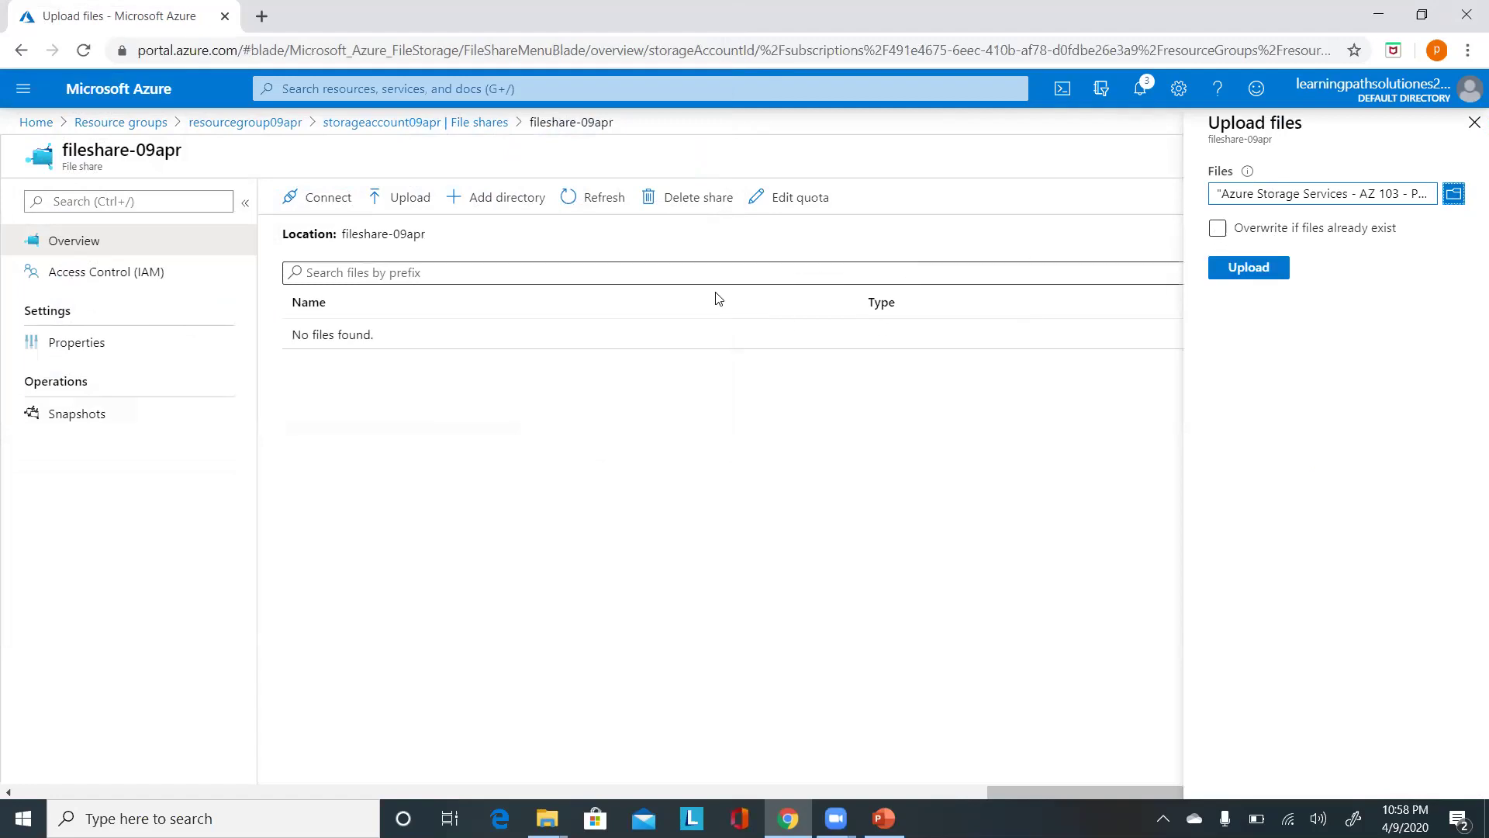
{"action": "left_click", "coordinate": [1218, 230]}
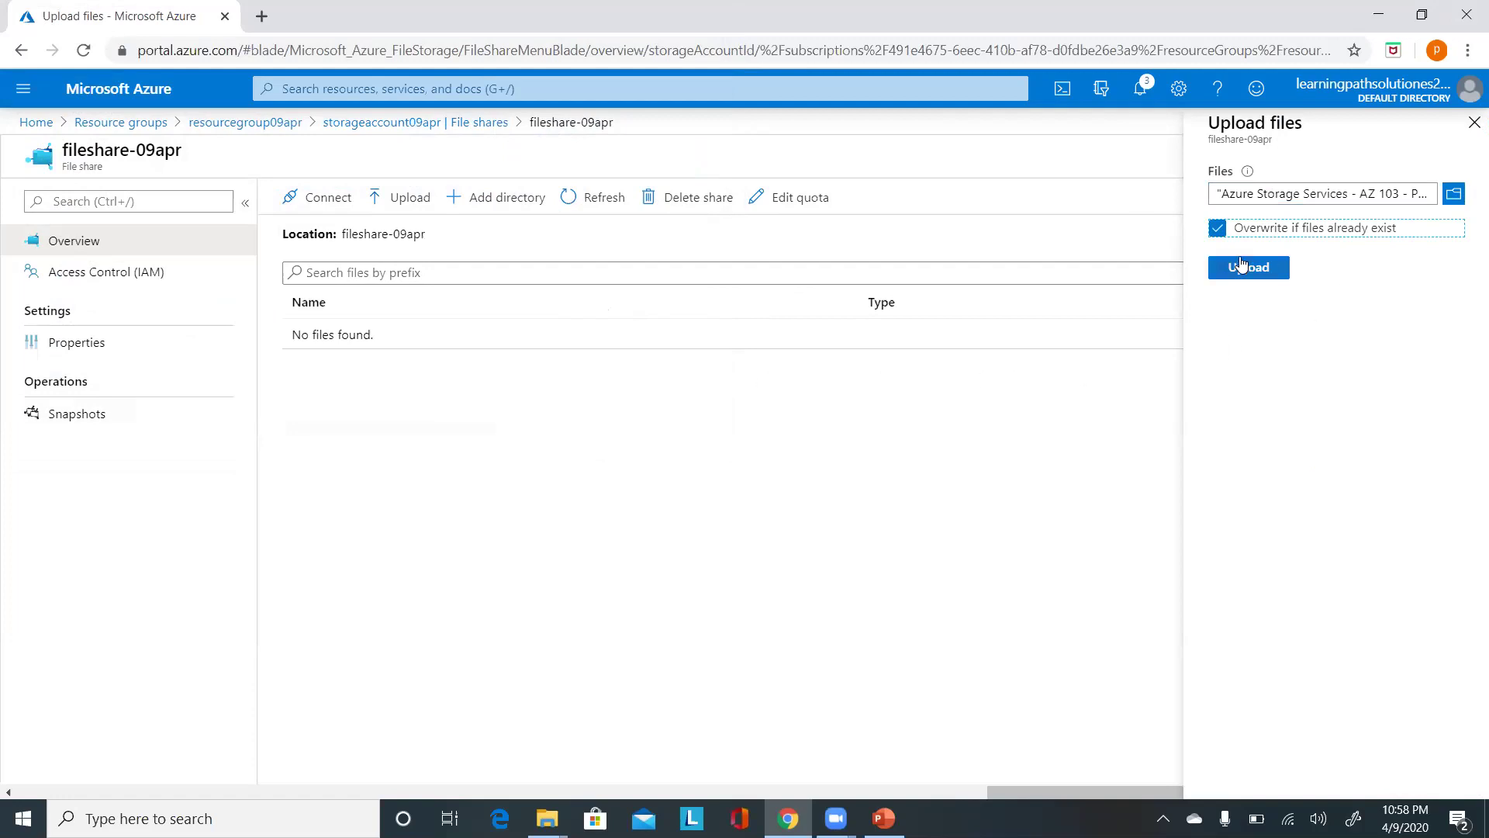
{"action": "left_click", "coordinate": [1217, 228]}
{"action": "left_click", "coordinate": [1261, 271]}
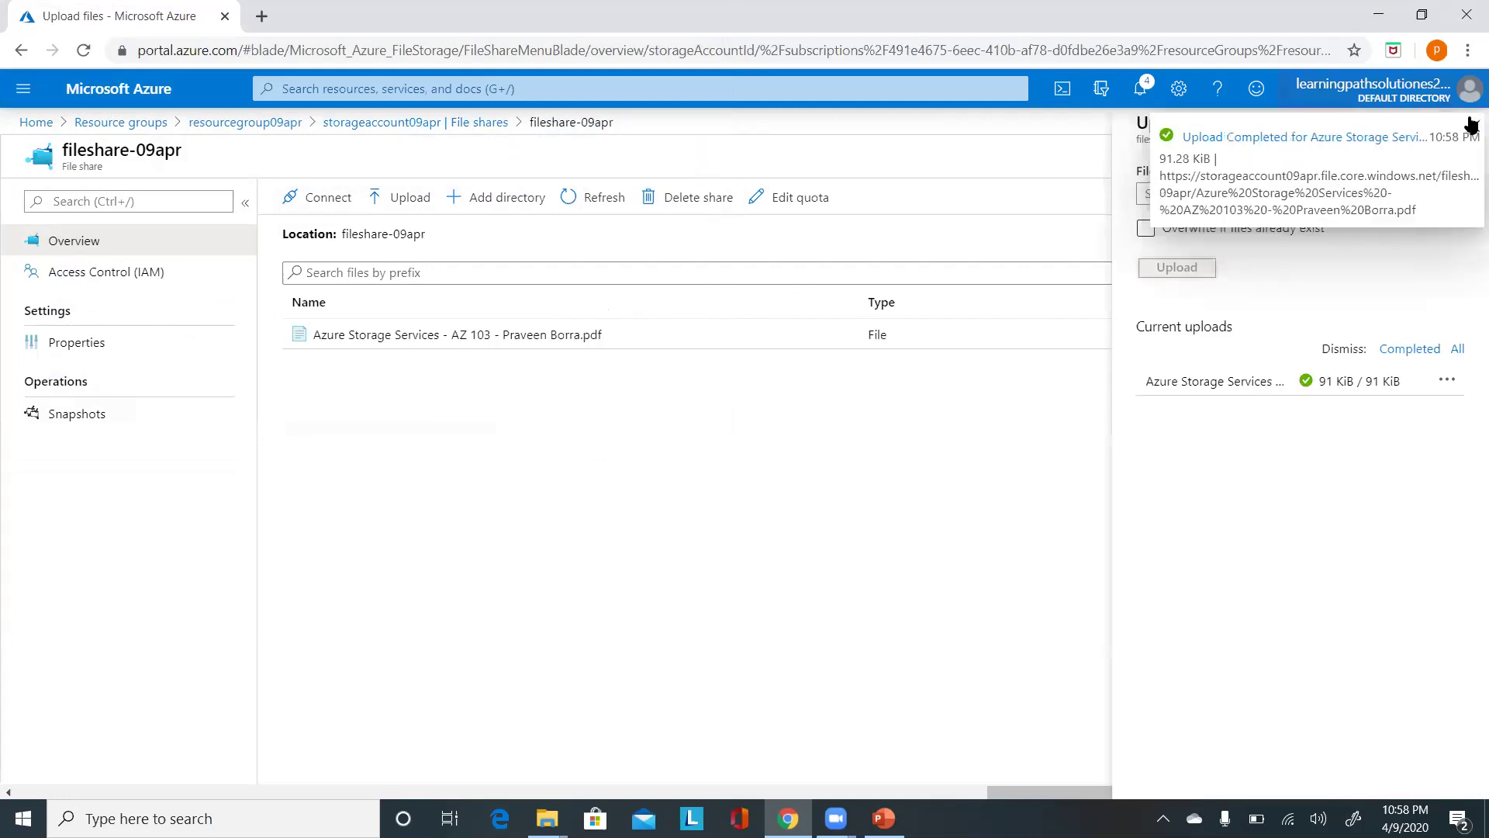
{"action": "left_click", "coordinate": [1472, 124]}
{"action": "left_click", "coordinate": [1470, 124]}
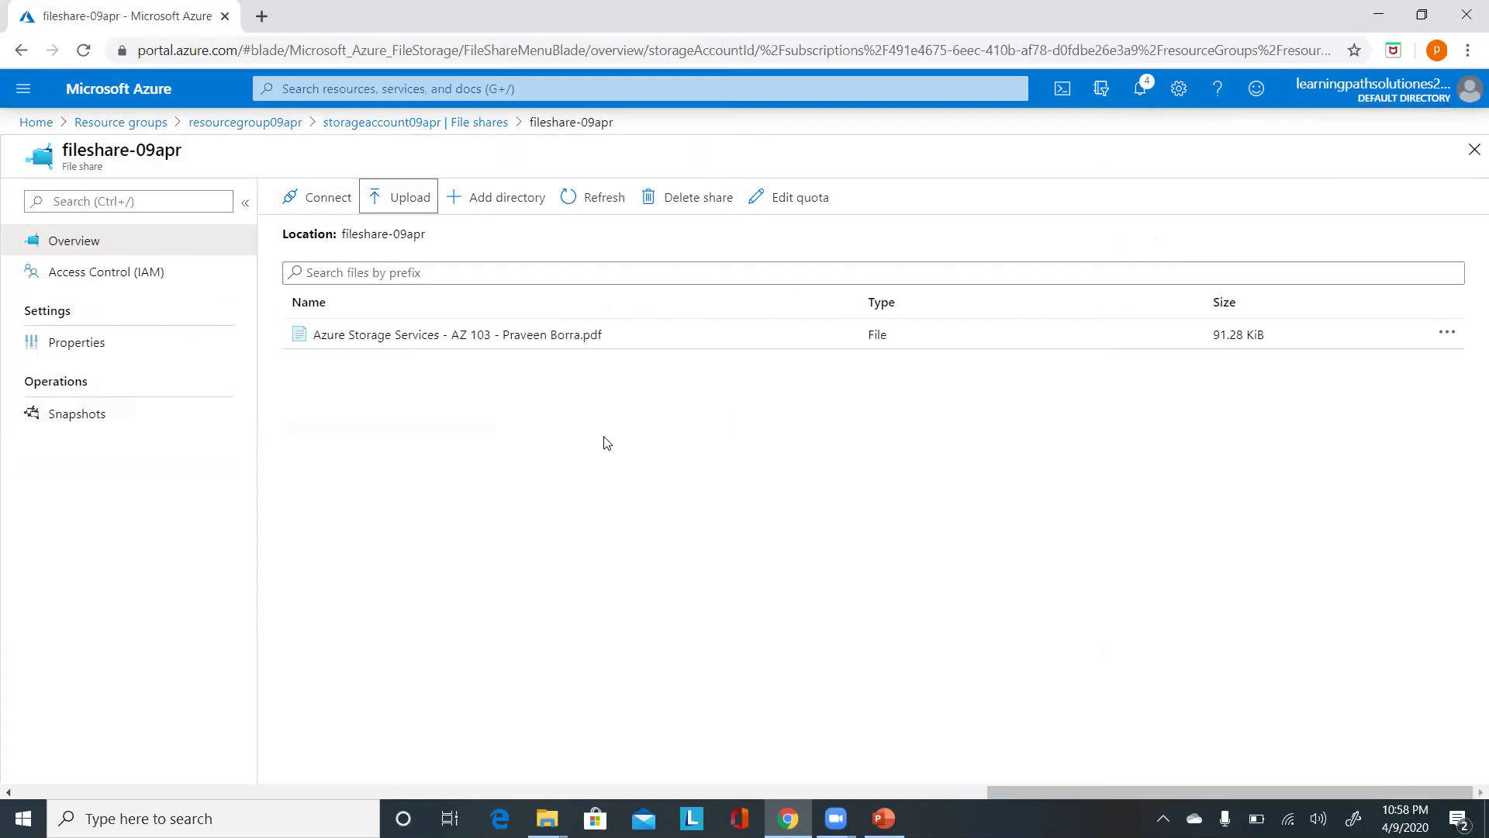
Step: Download the uploaded PDF from its file properties, and close the properties and the browser's download bar
{"action": "left_click", "coordinate": [504, 344]}
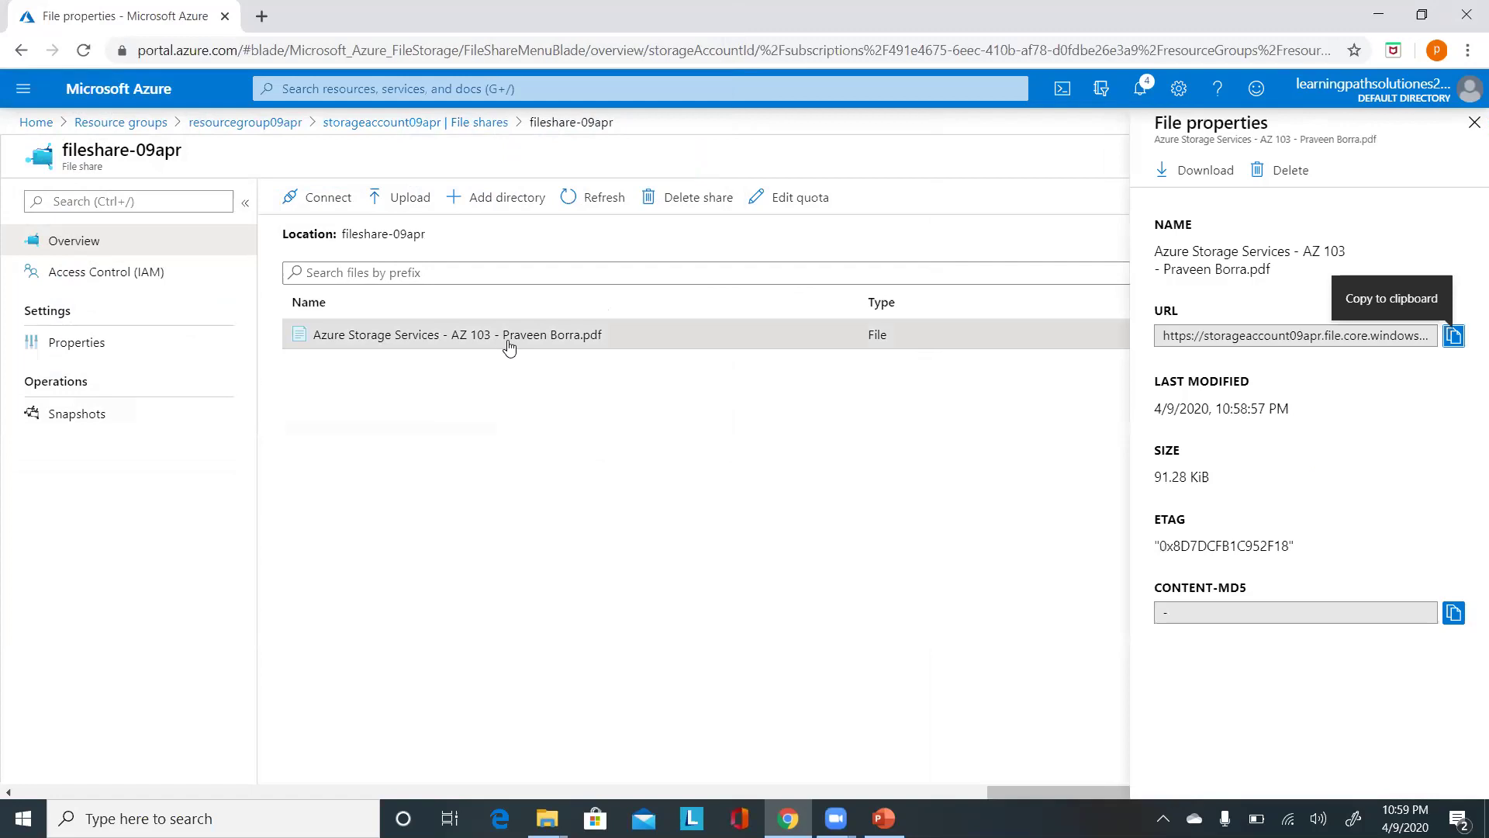
{"action": "left_click", "coordinate": [1199, 179]}
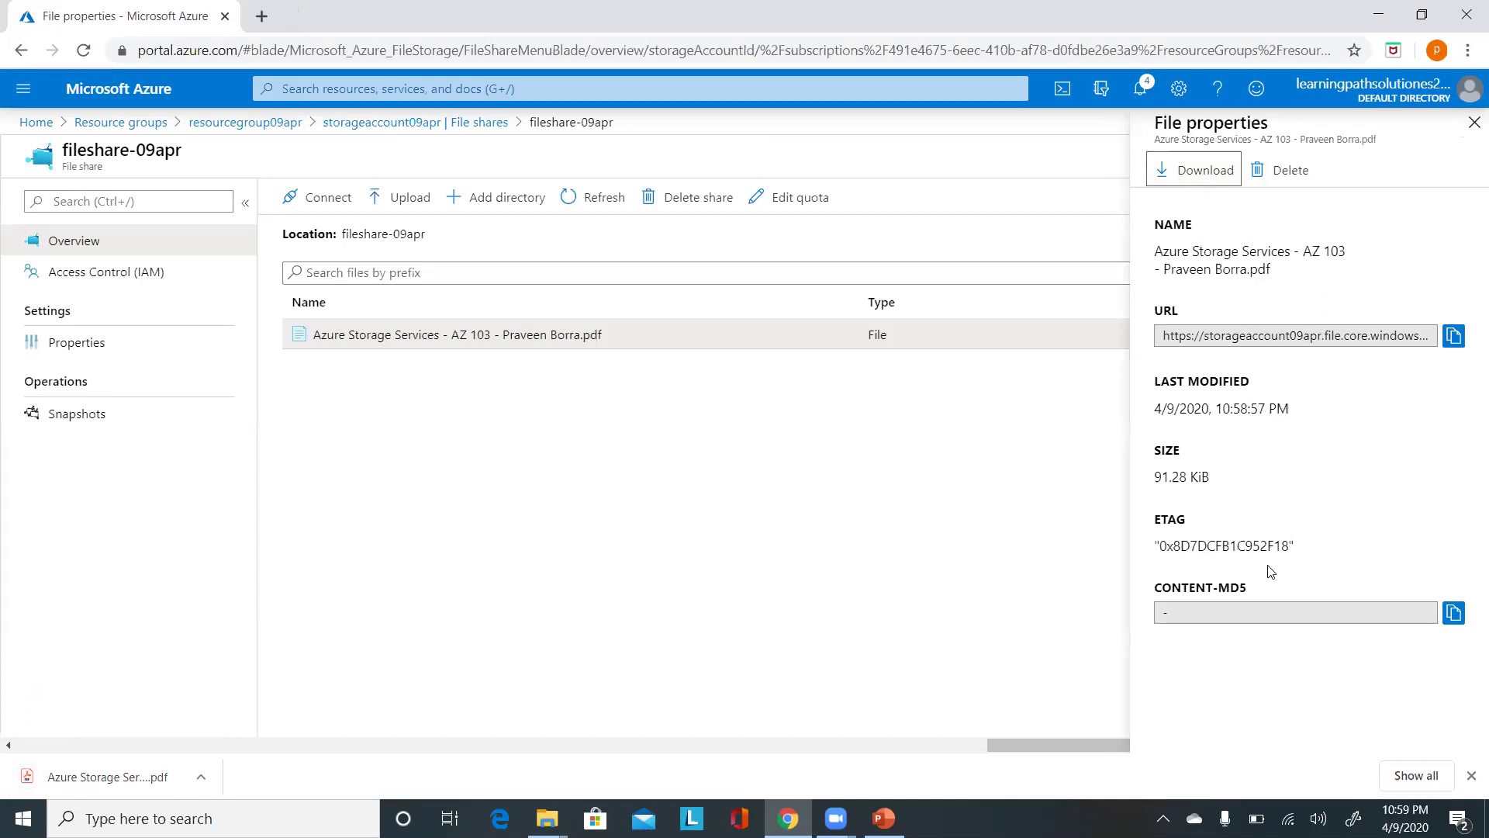
{"action": "left_click", "coordinate": [1472, 129]}
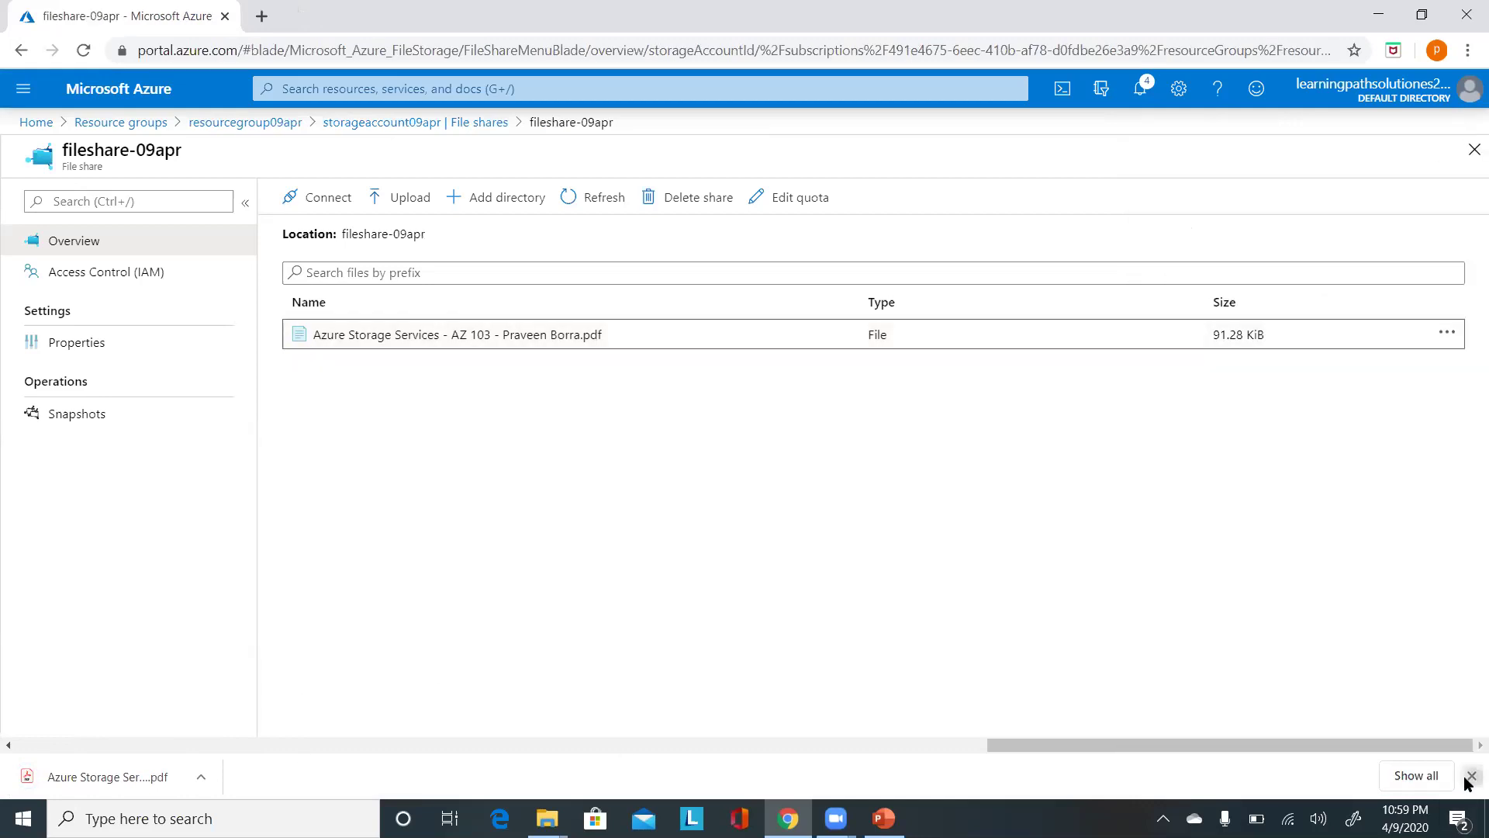
{"action": "left_click", "coordinate": [1470, 776]}
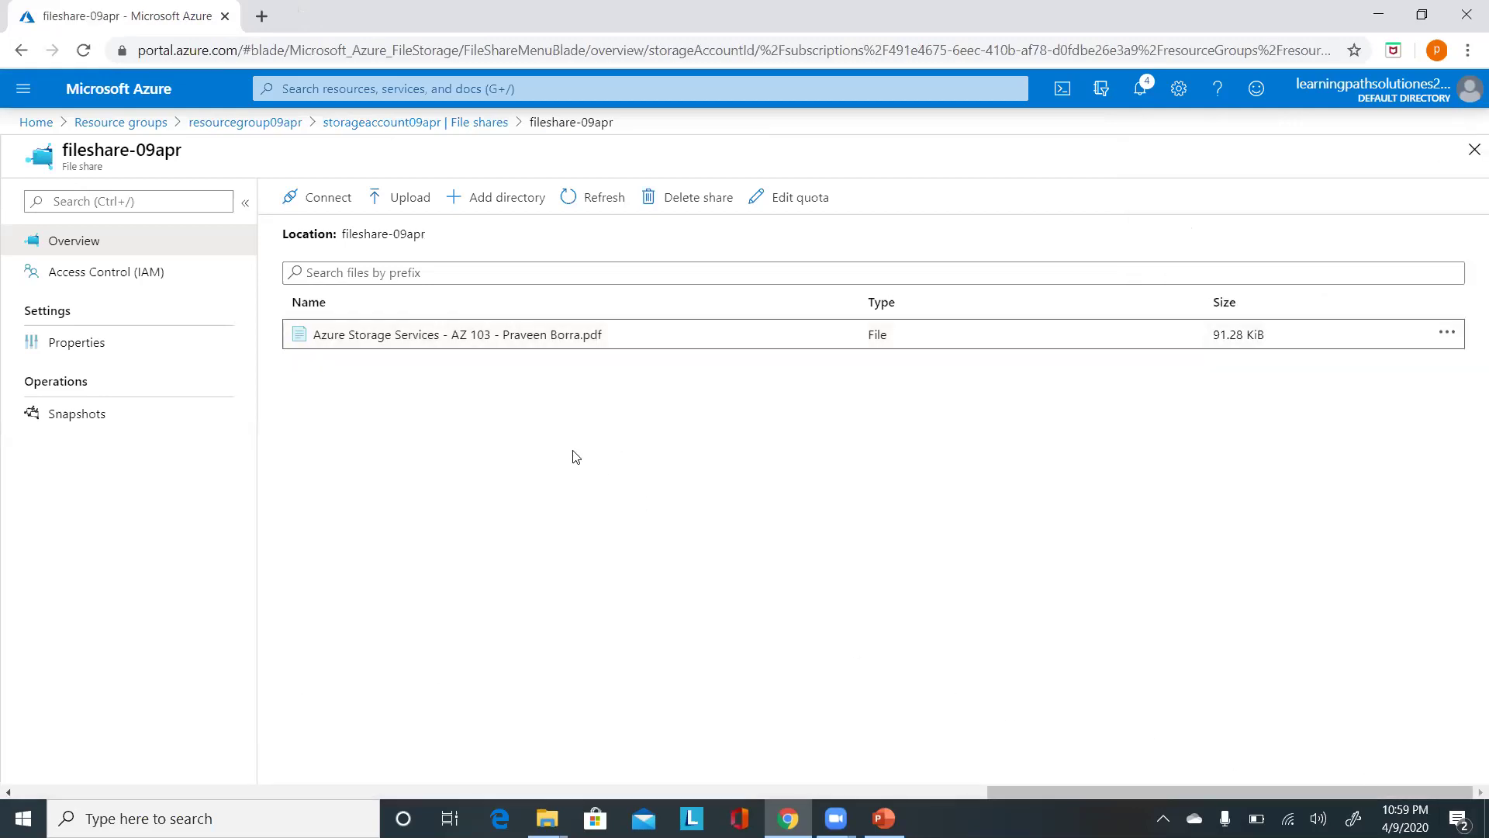
Step: Return to resourcegroup09apr and open the tables of storageaccount09apr
{"action": "left_click", "coordinate": [416, 124]}
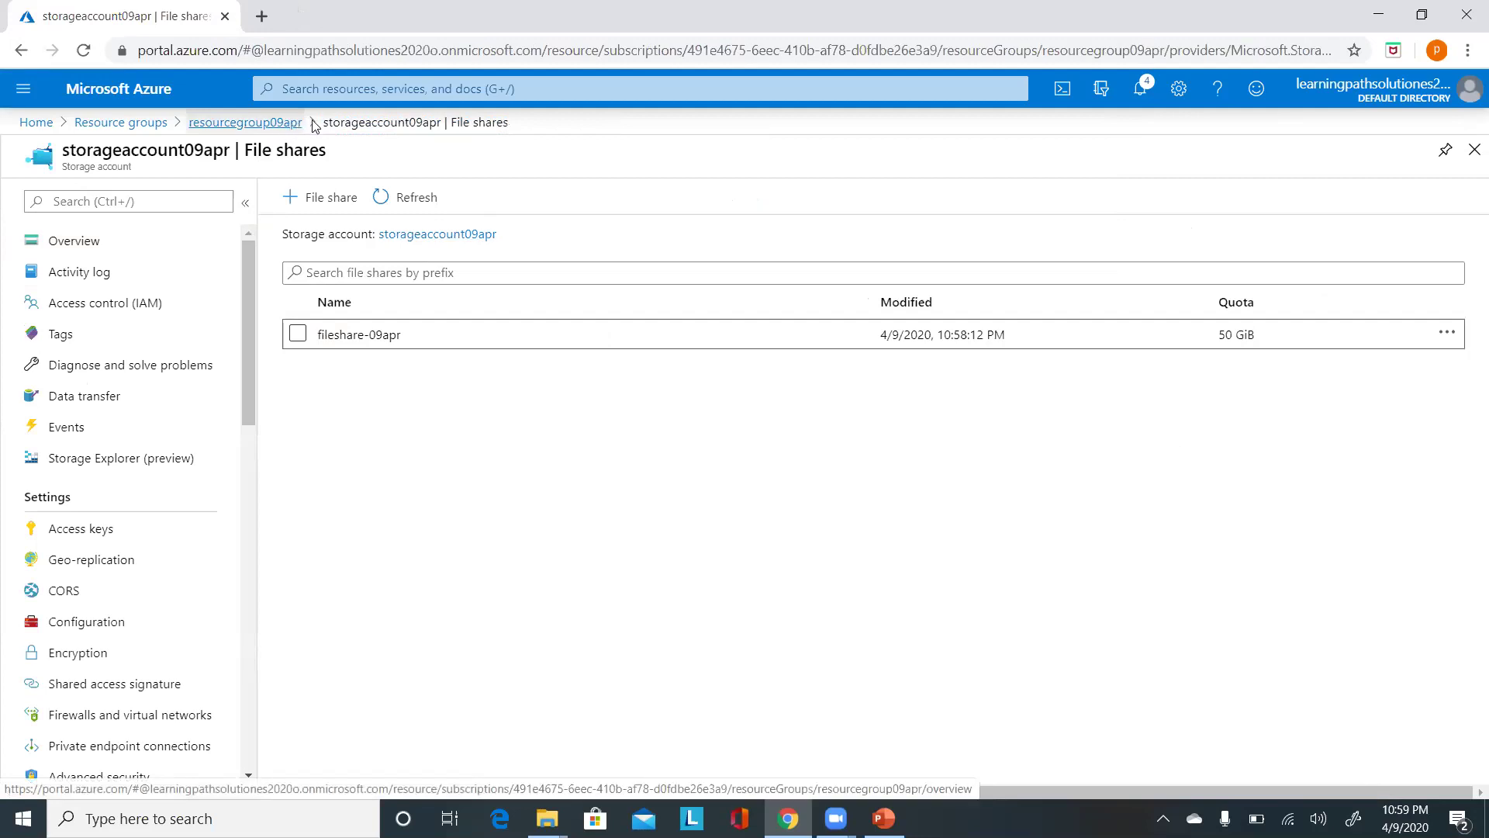
{"action": "left_click", "coordinate": [239, 124]}
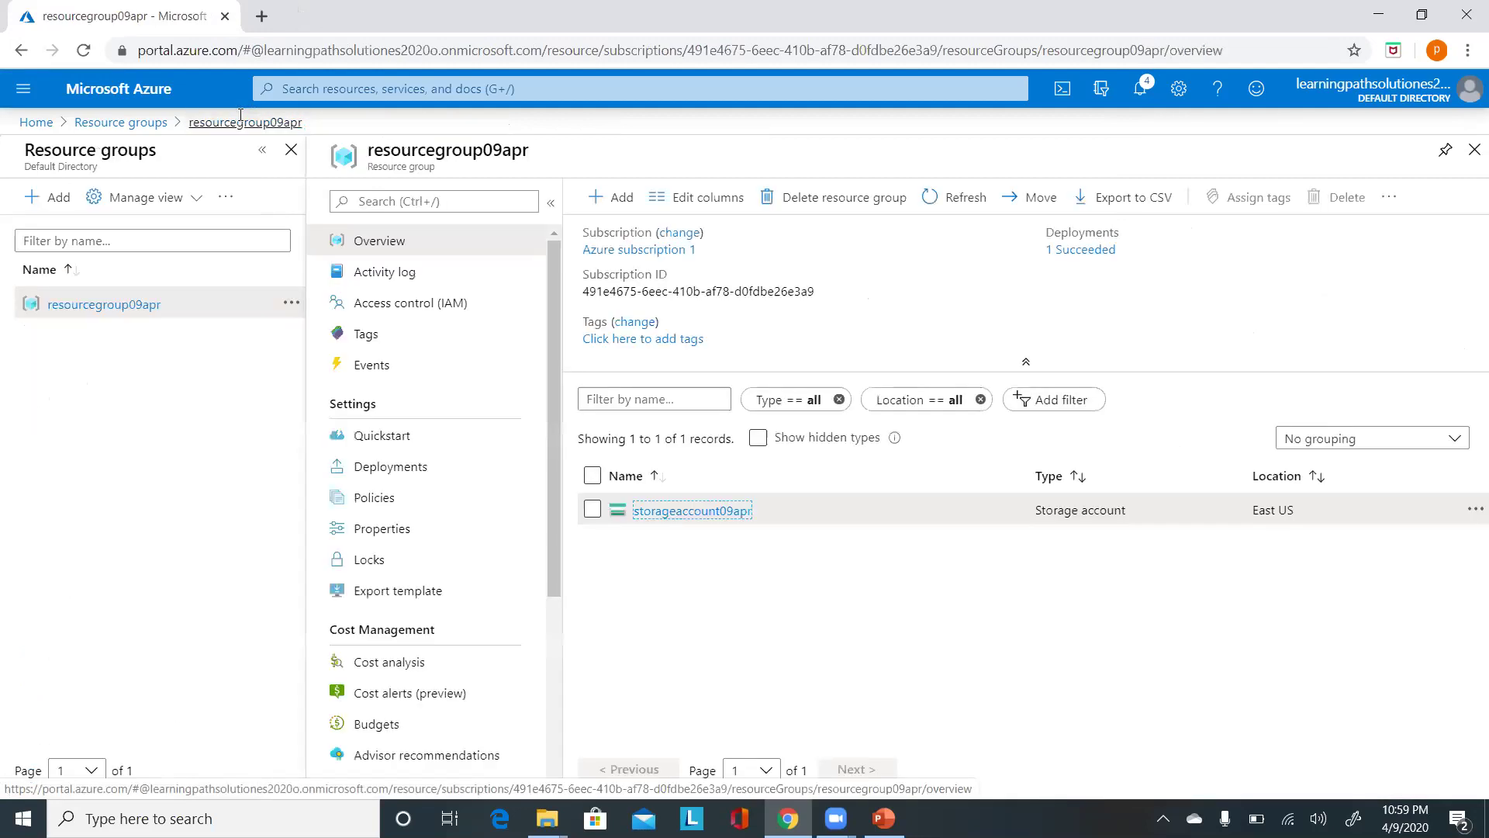
{"action": "left_click", "coordinate": [678, 512]}
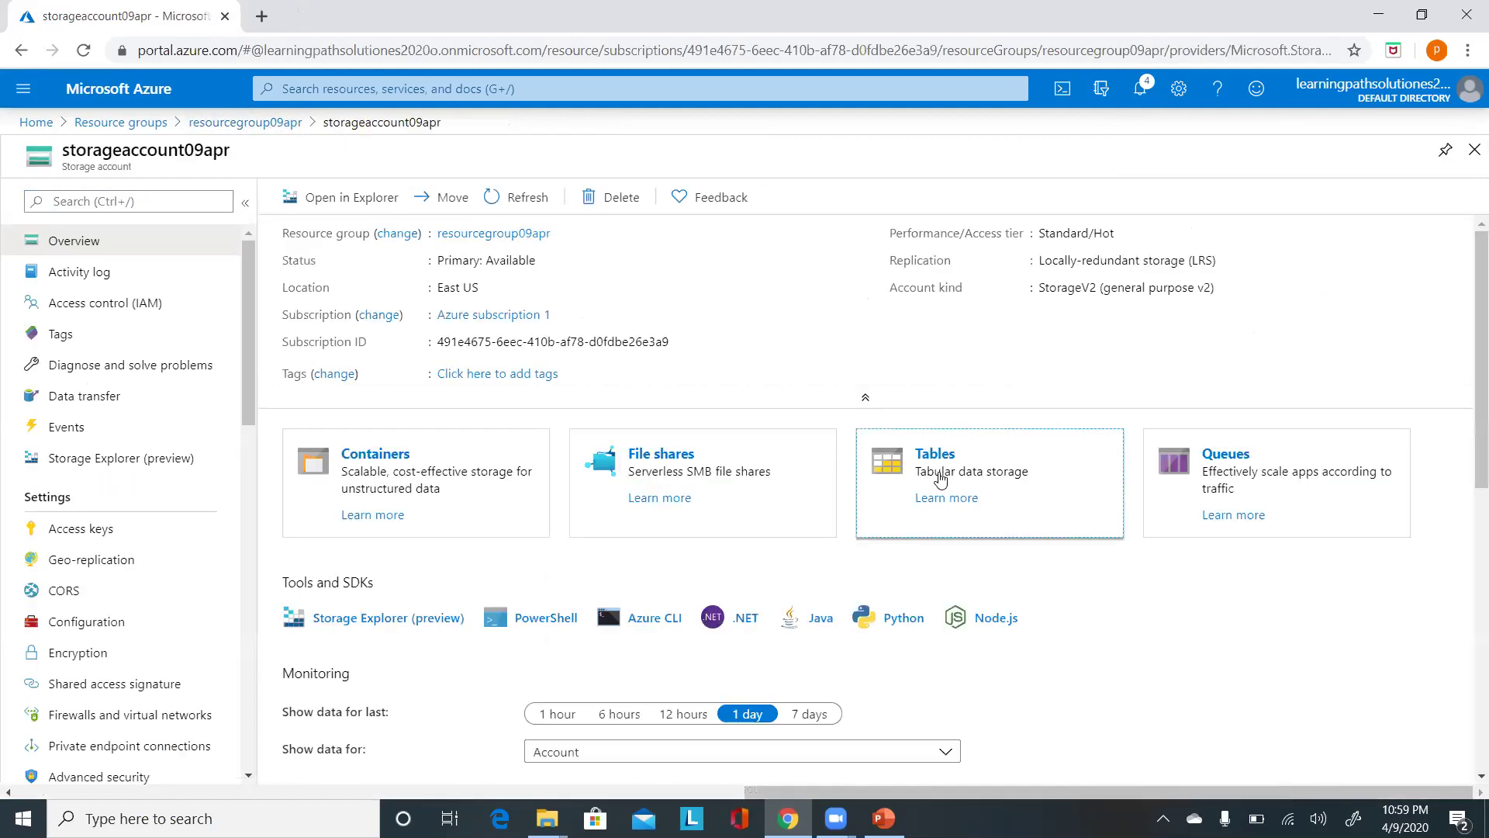
{"action": "left_click", "coordinate": [939, 479]}
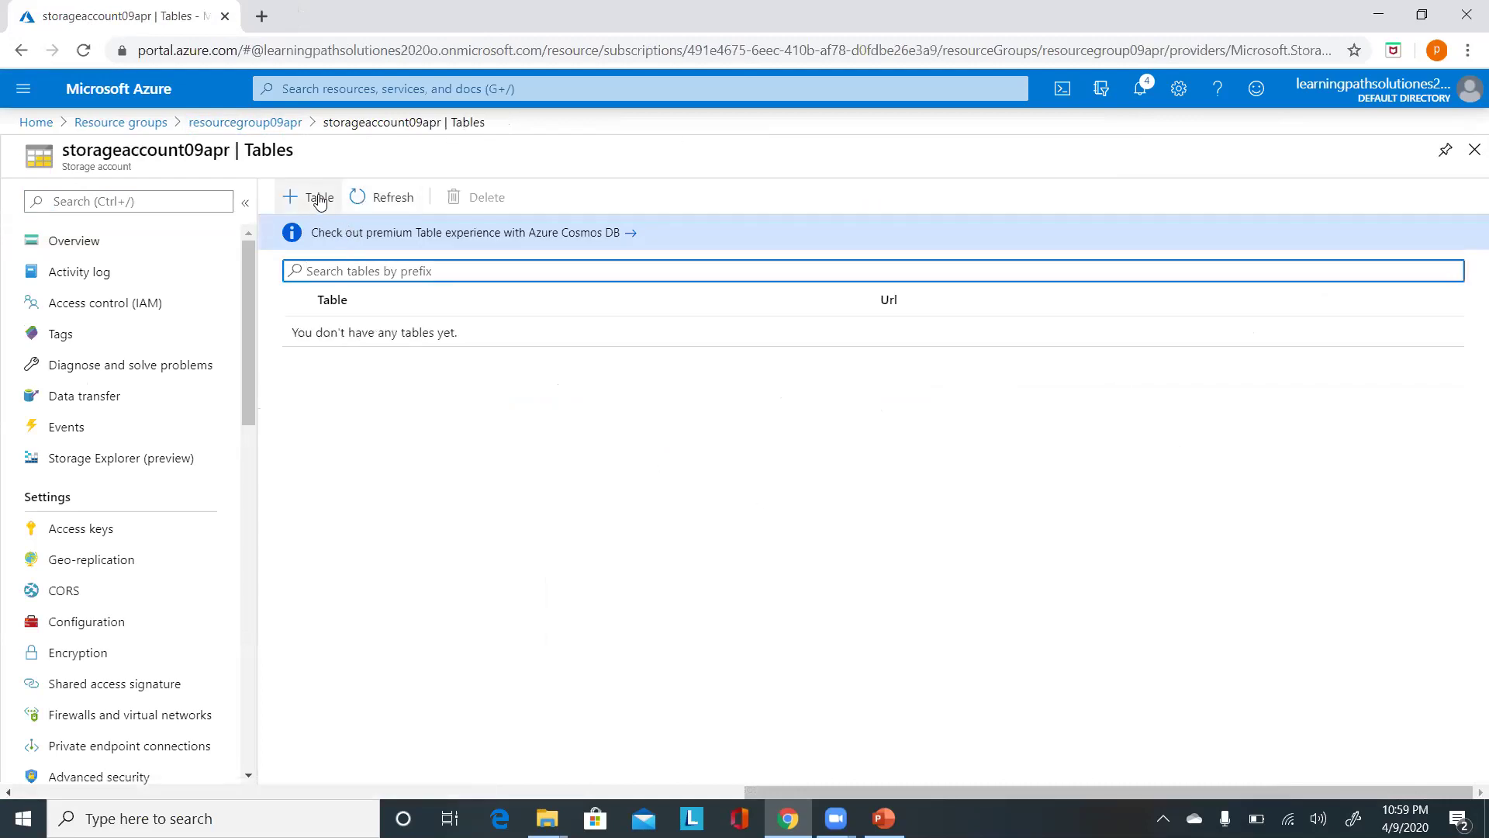
Step: Create a storage table named learningtable and refresh the table list
{"action": "left_click", "coordinate": [317, 198]}
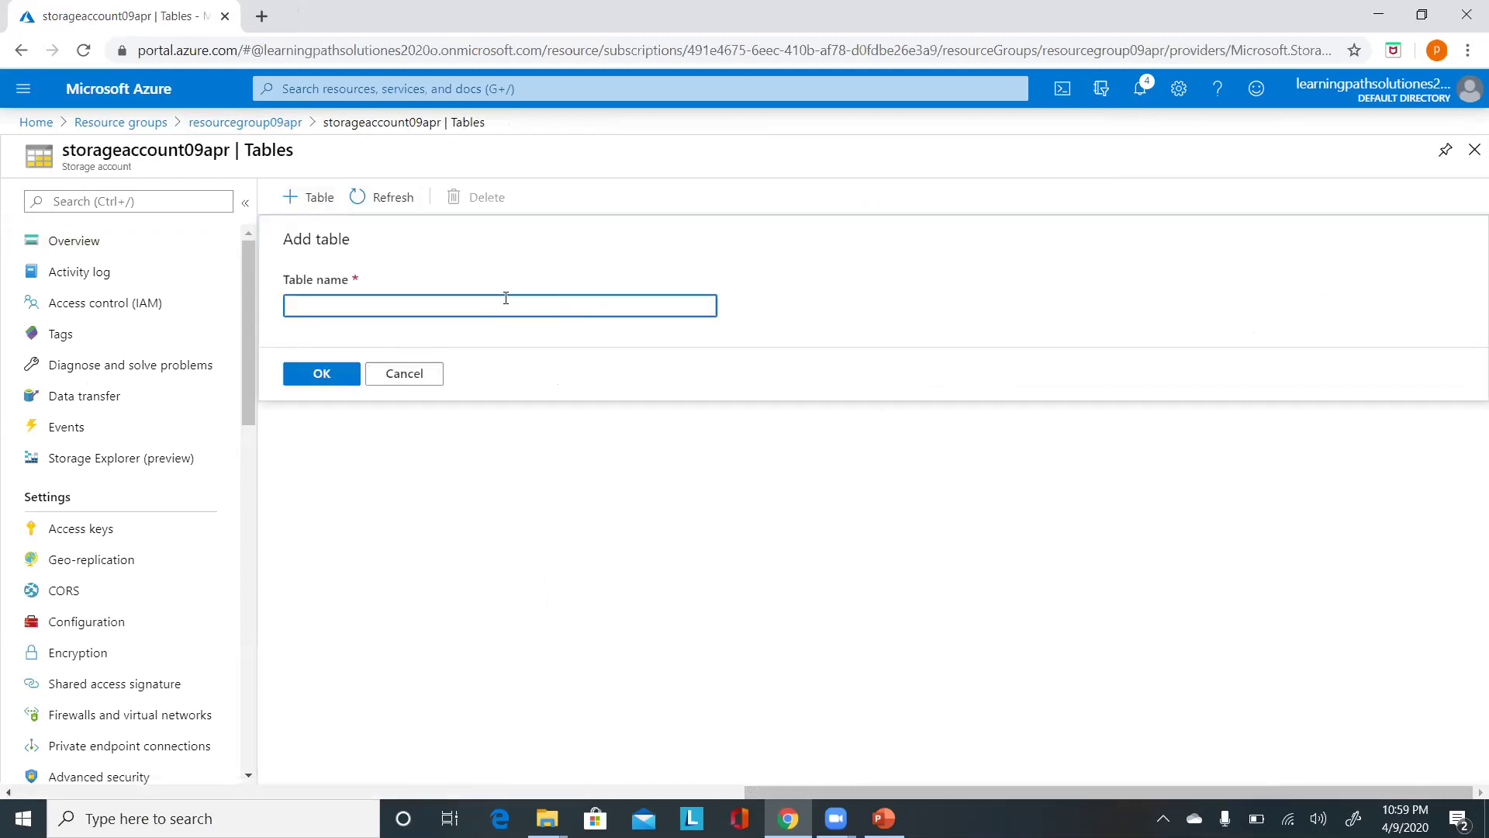
{"action": "type", "text": "learning_table"}
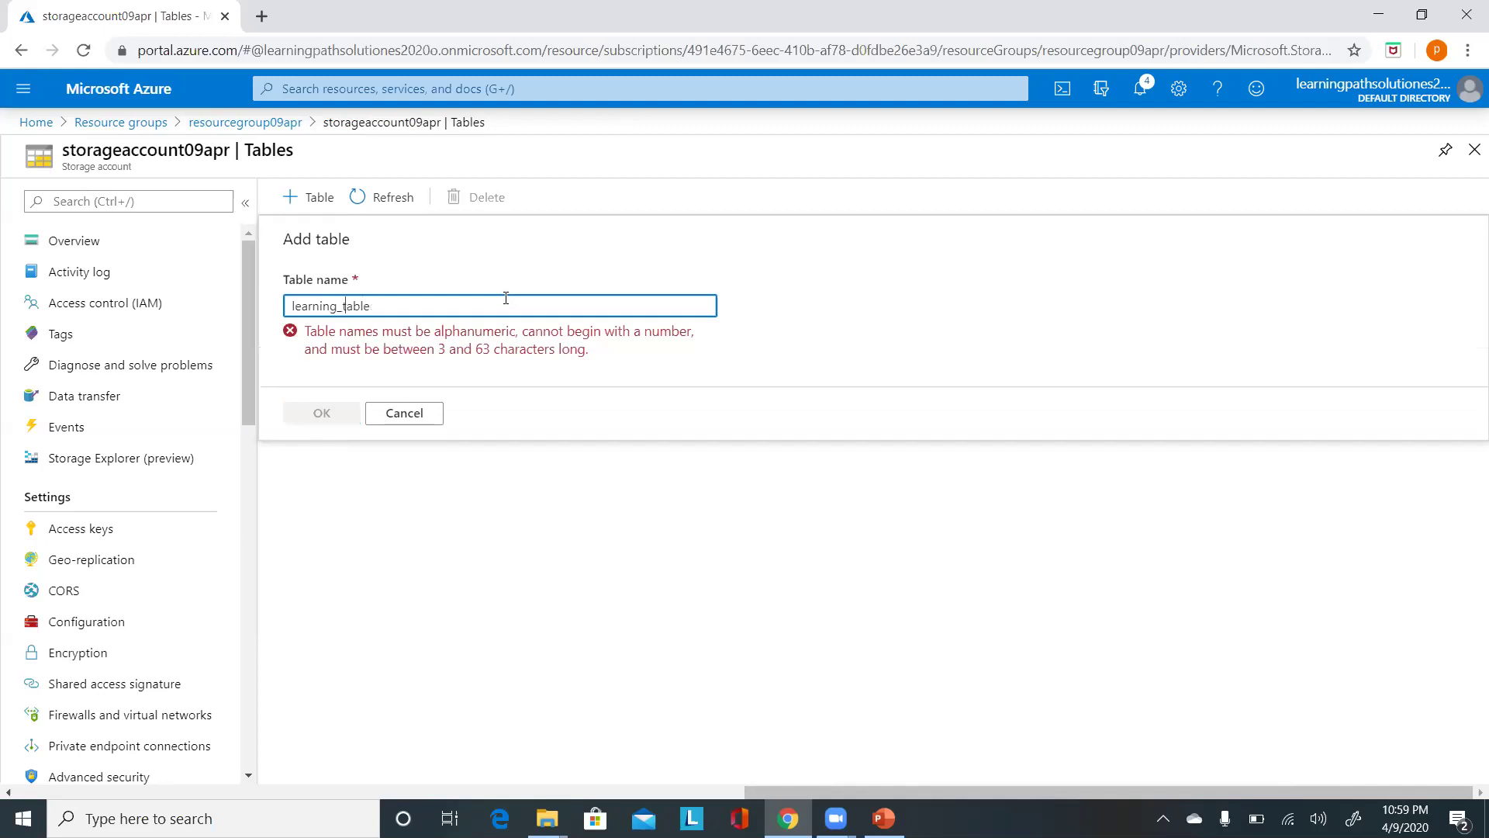
{"action": "key", "text": "BackSpace"}
{"action": "type", "text": "-"}
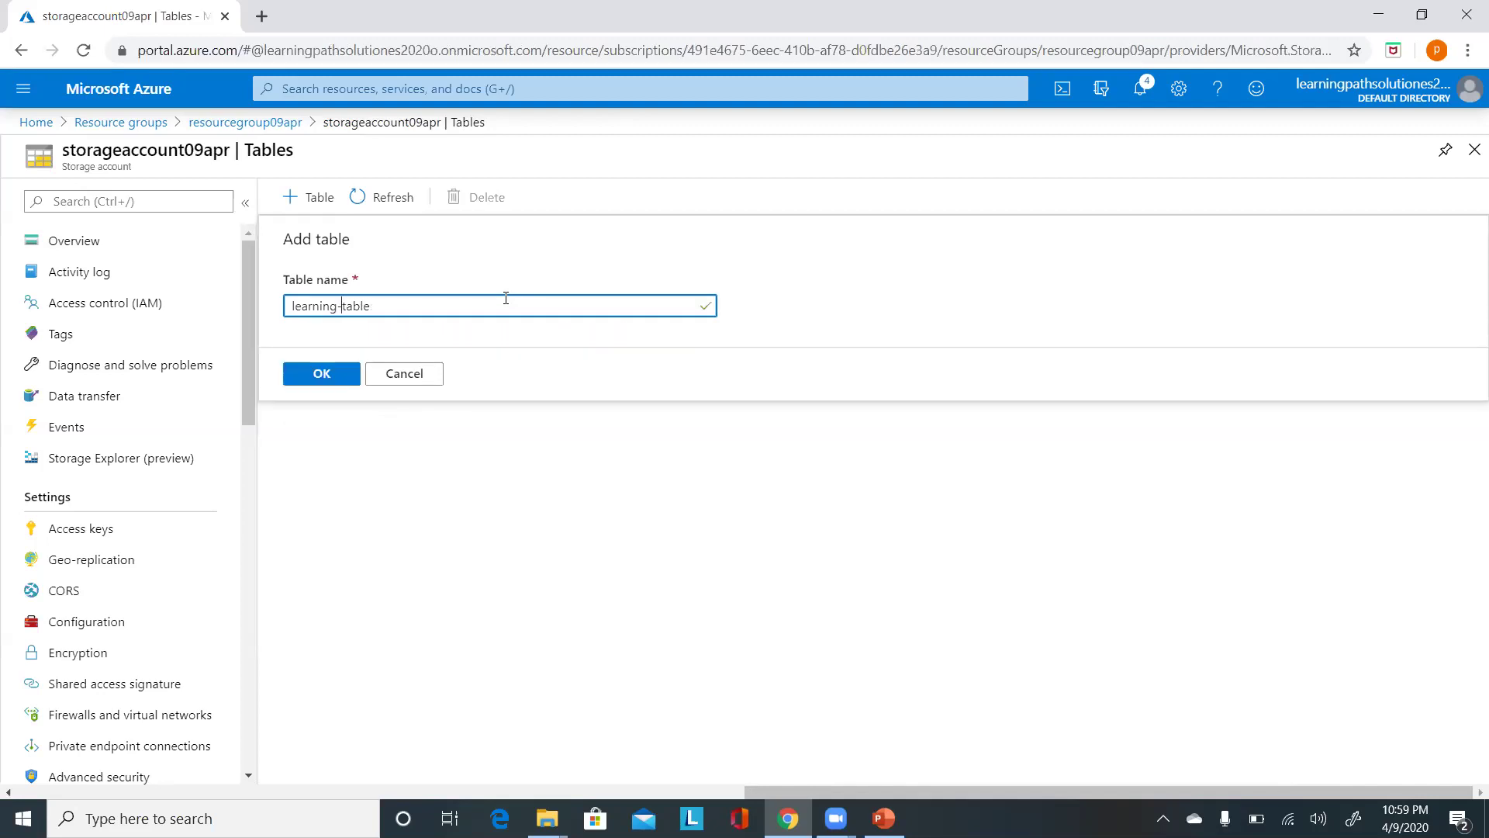
{"action": "key", "text": "BackSpace"}
{"action": "left_click", "coordinate": [321, 375]}
{"action": "left_click", "coordinate": [388, 197]}
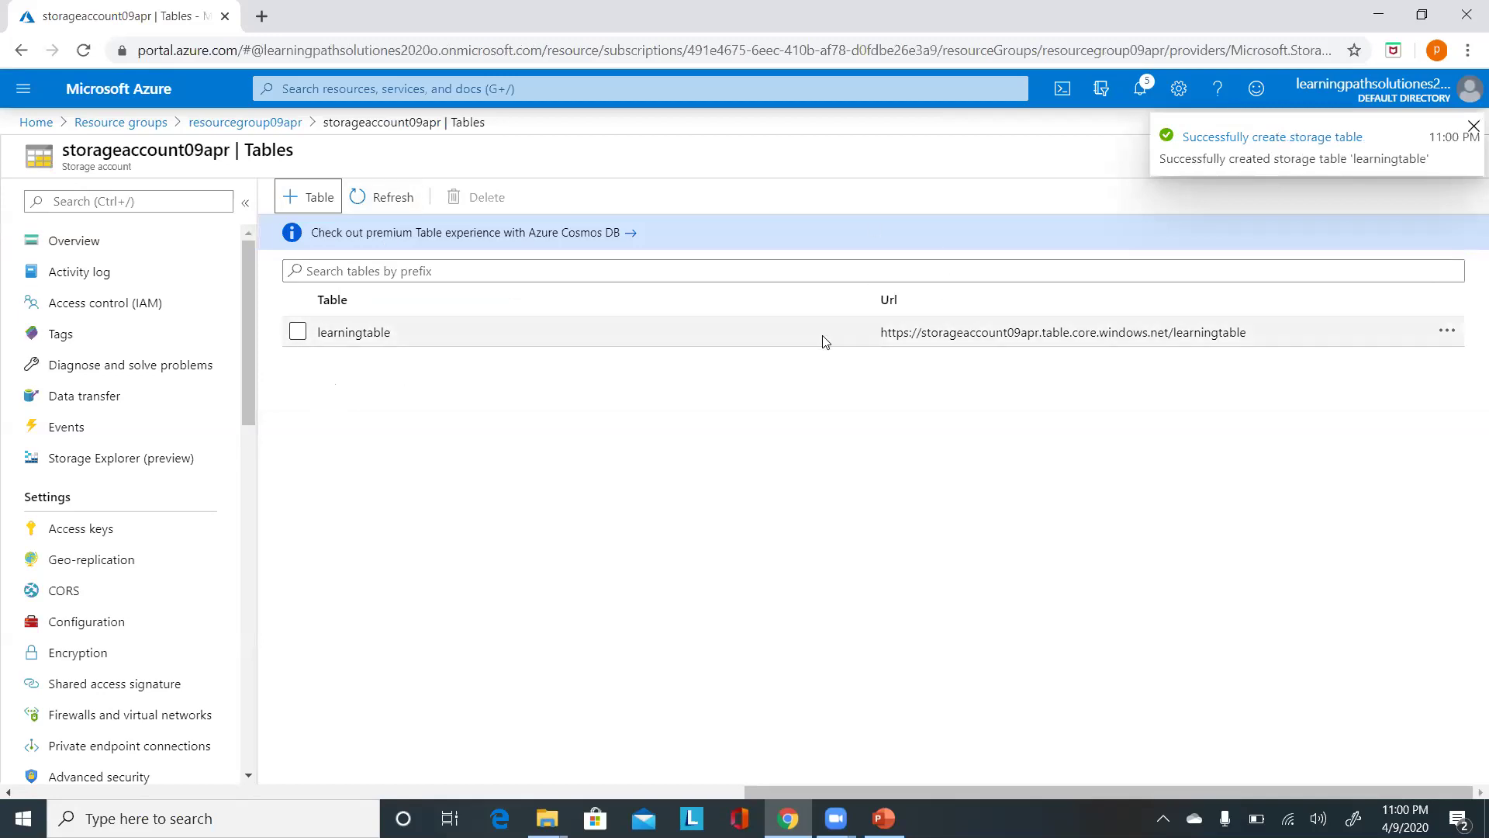
Step: Try to open learningtable from the table list
{"action": "left_click_drag", "start_coordinate": [355, 341], "coordinate": [361, 346]}
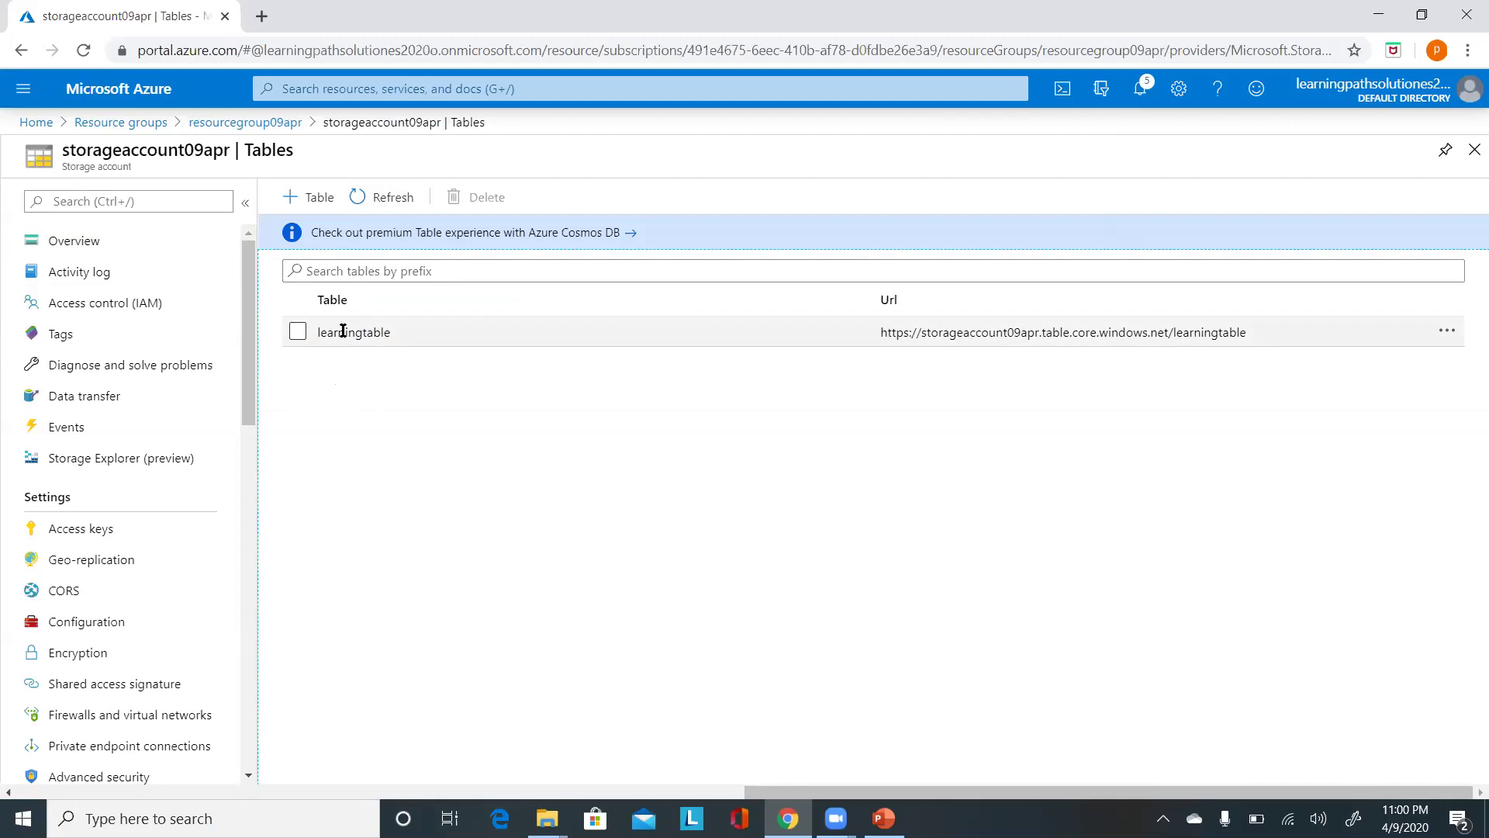
{"action": "left_click", "coordinate": [339, 332]}
{"action": "double_click", "coordinate": [340, 332]}
{"action": "left_click", "coordinate": [465, 389]}
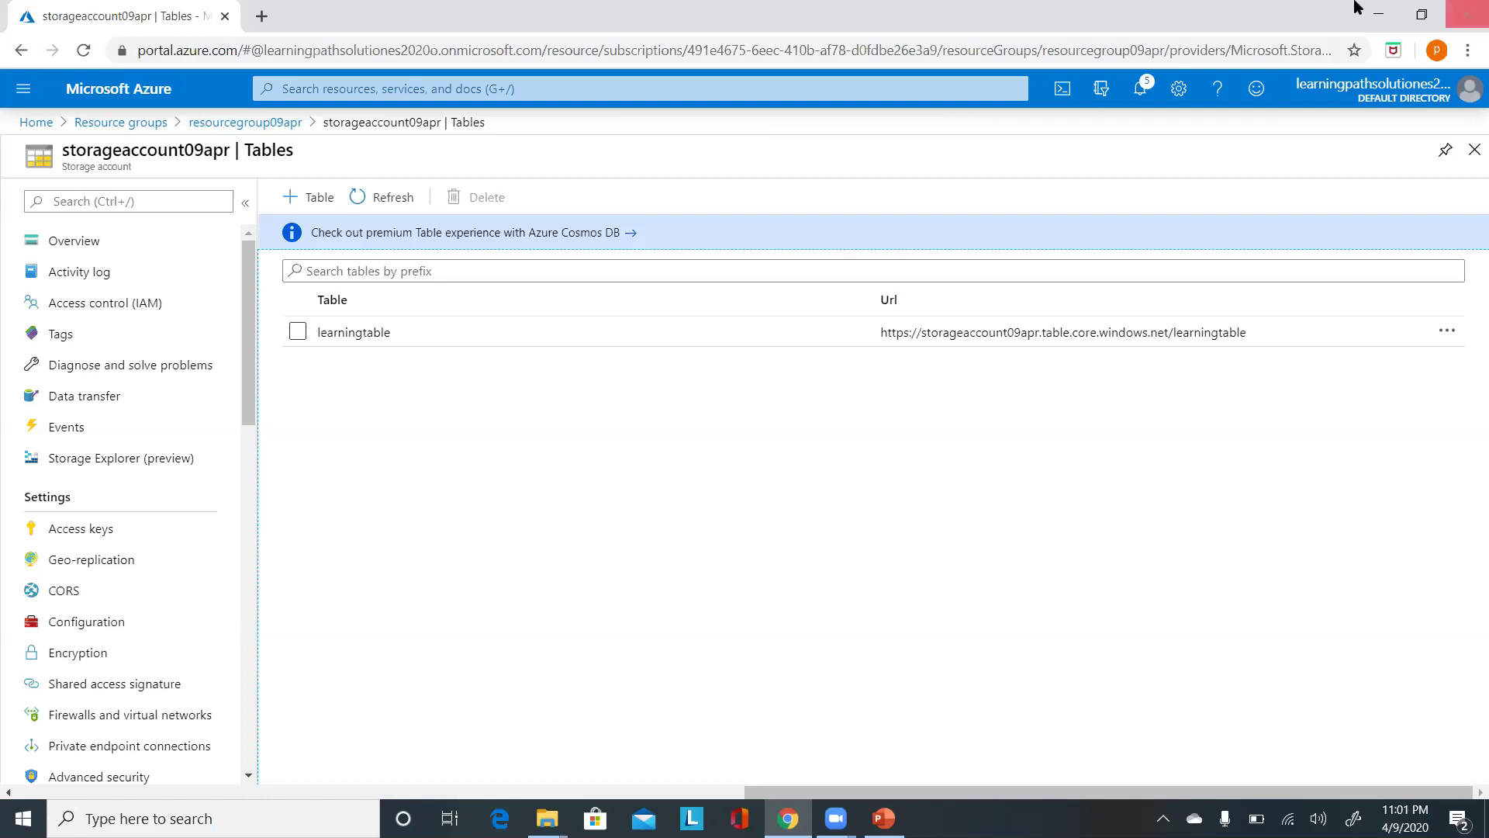
Step: Return to the list of resource groups
{"action": "left_click", "coordinate": [108, 123]}
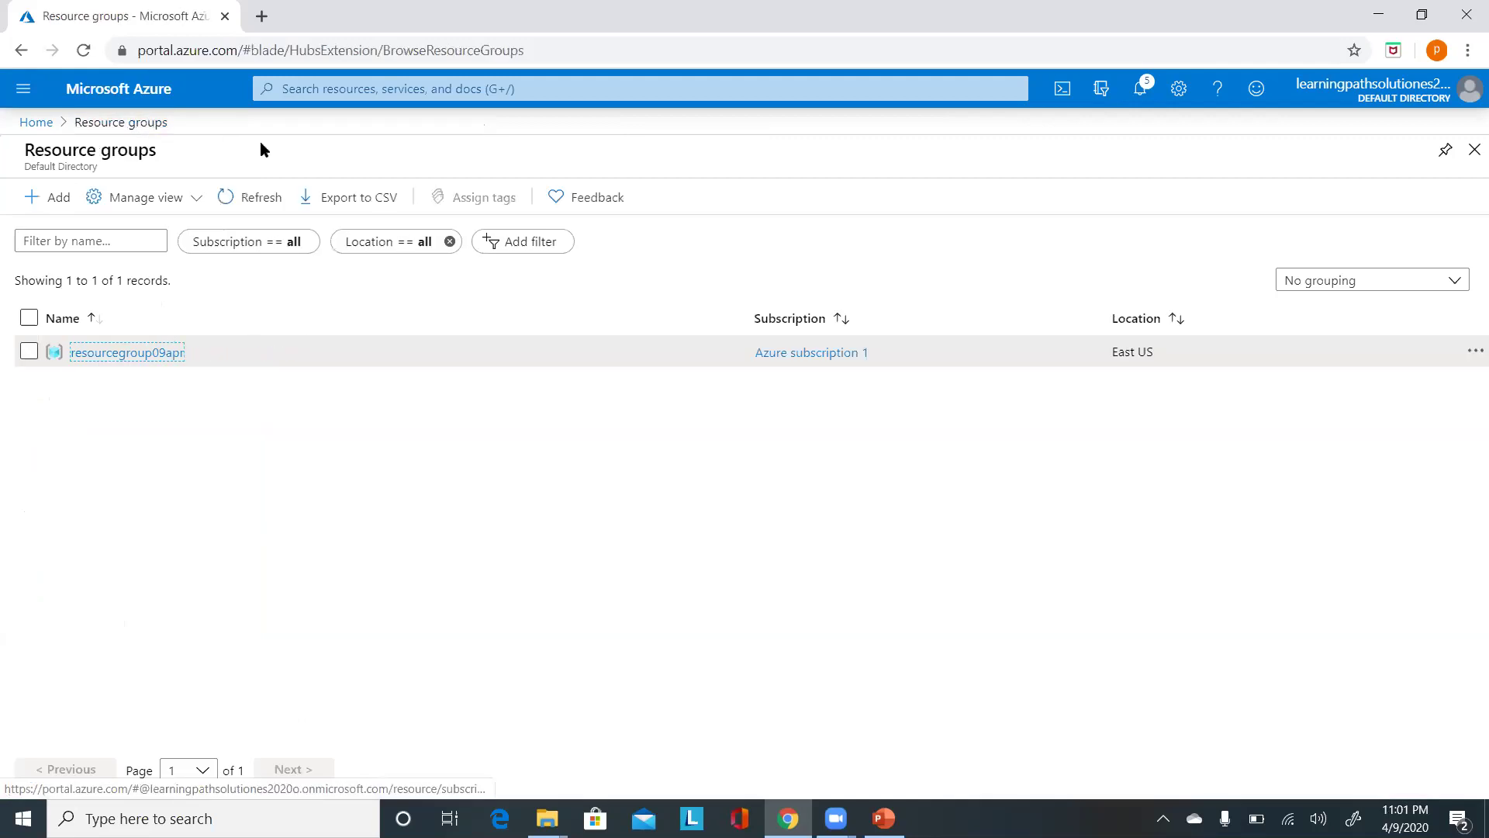